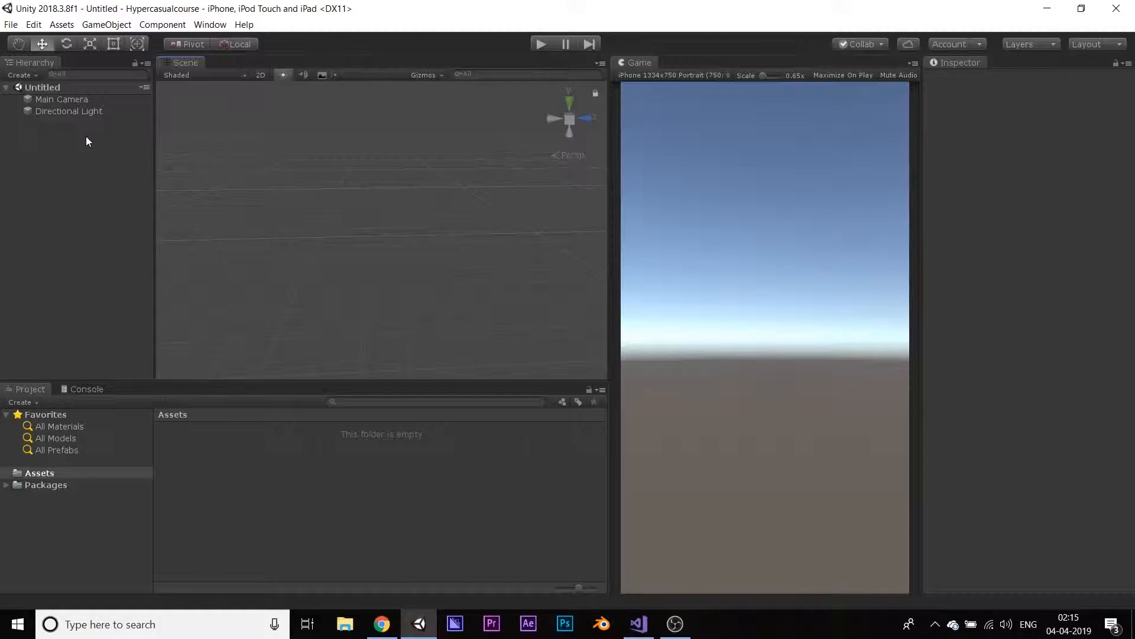
- Add a 3D cylinder to the scene and rename it ground
right_click(51, 171)
mouse_move(101, 268)
click(203, 312)
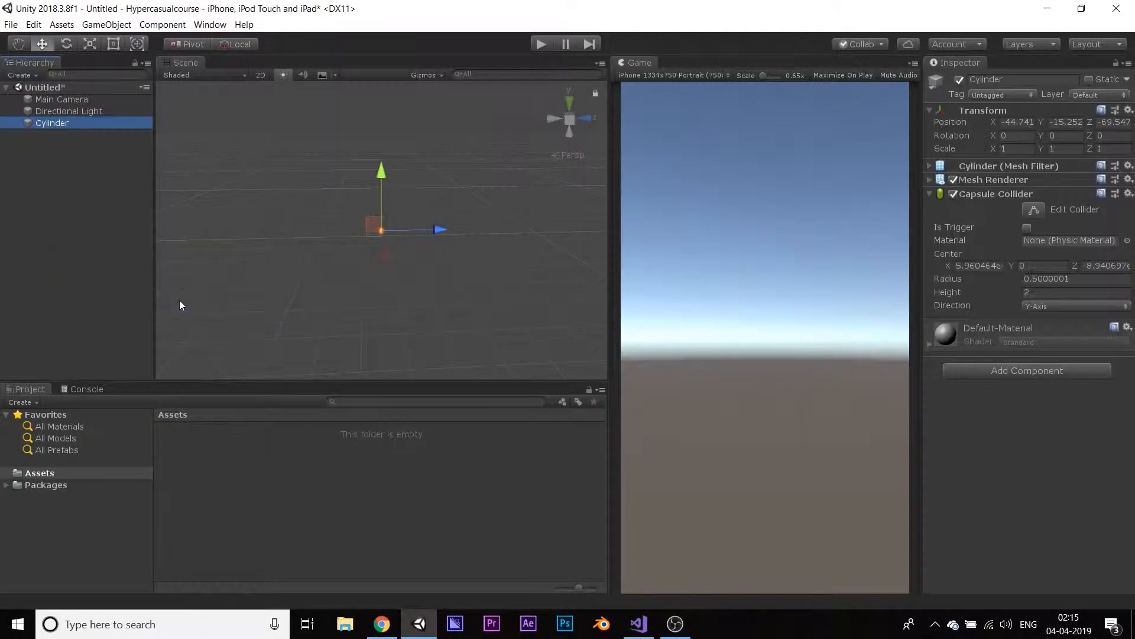
click(998, 79)
text(ground)
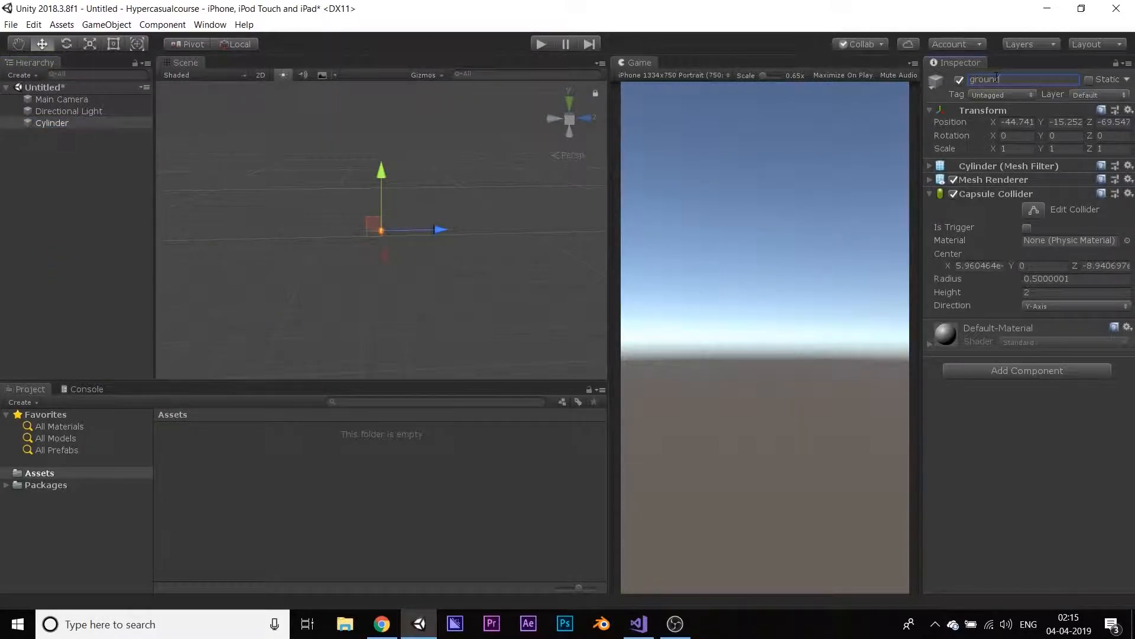
key(Return)
- Set the ground object's position to 0 on the X, Y and Z axes
click(1016, 122)
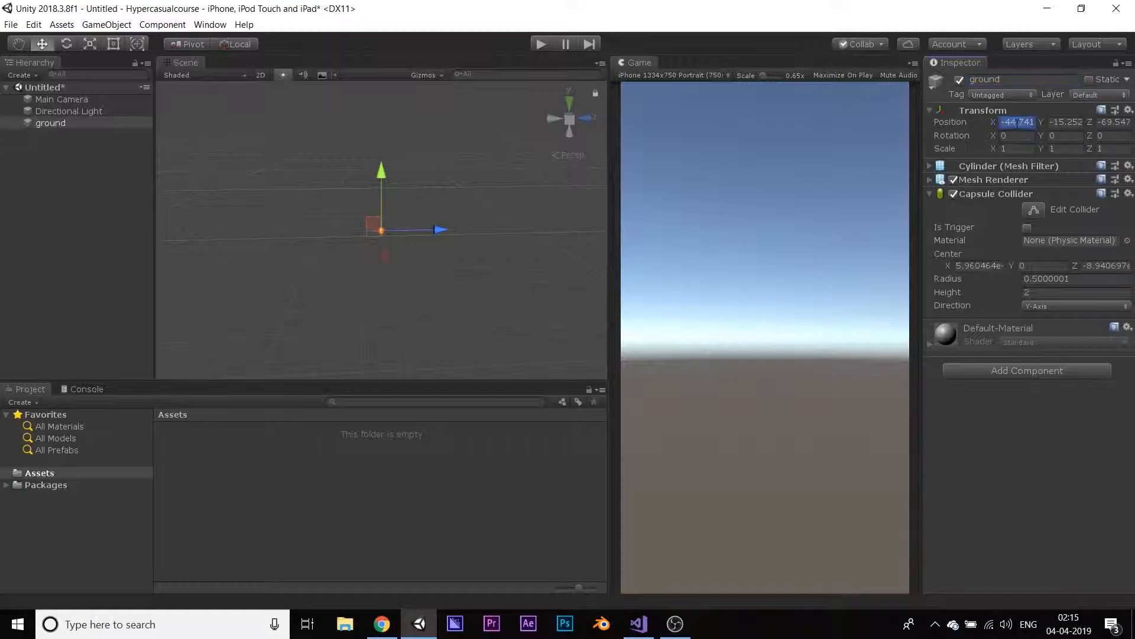
text(0)
key(Tab)
text(0)
key(Tab)
text(0)
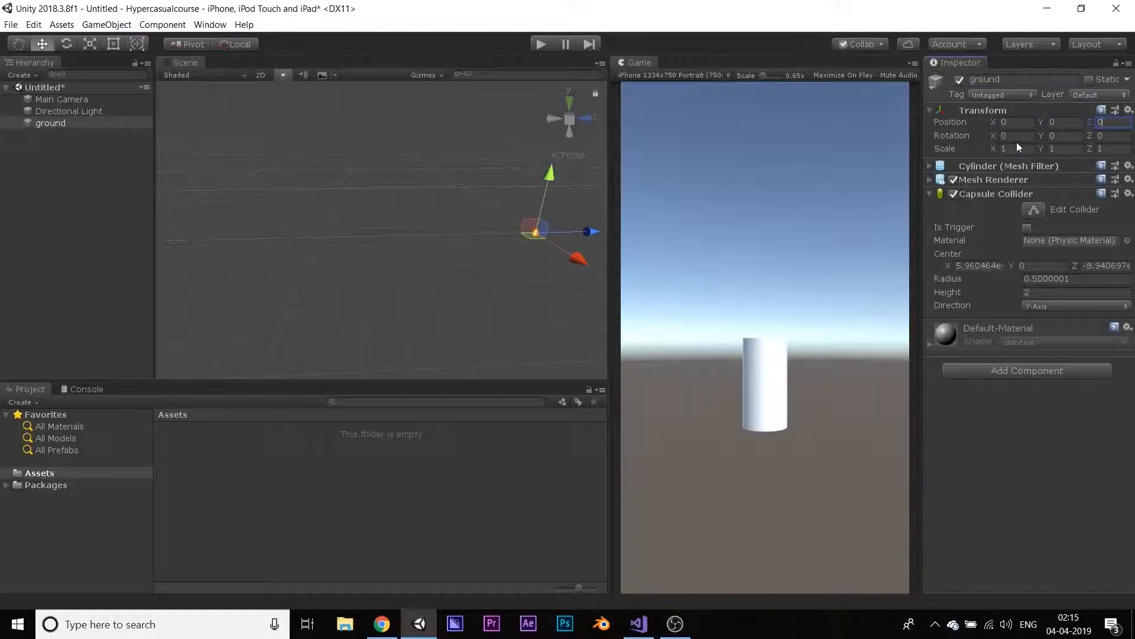
- Scale the ground object to 16 in X, 1.5 in Y and 16 in Z
click(1016, 148)
text(16)
key(Tab)
text(1.5)
key(Tab)
text(16)
- Frame the ground object in the Scene view and inspect the disc at an angle from above
middle_drag(444, 174, 568, 180)
click(130, 127)
key(f)
middle_drag(366, 147, 332, 106)
middle_drag(449, 133, 408, 165)
click(392, 145)
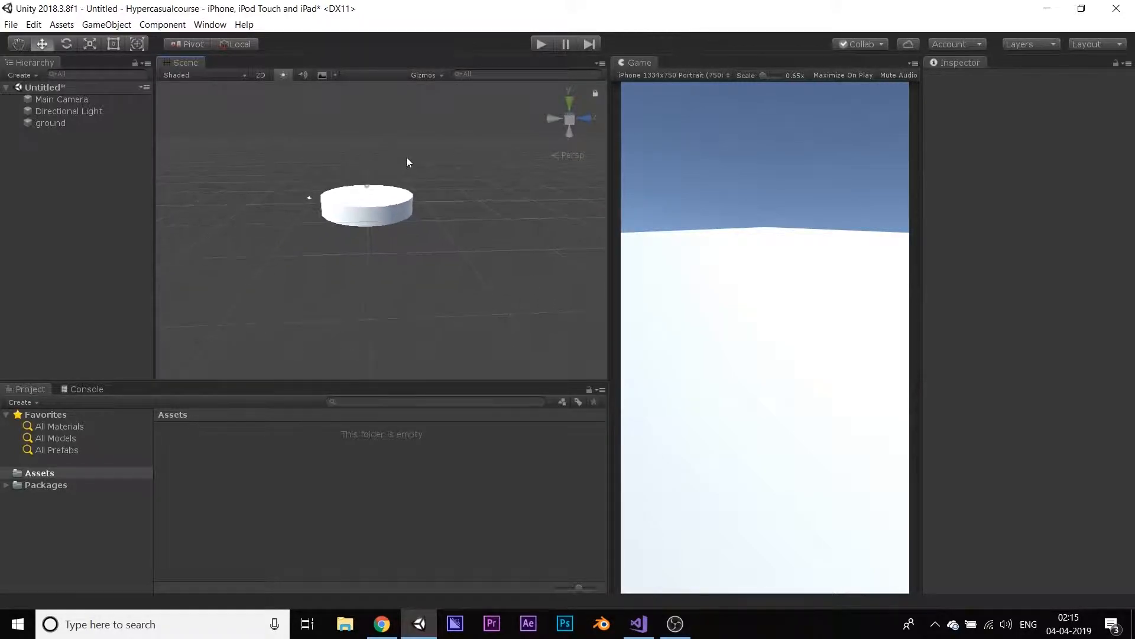
click(260, 76)
click(260, 76)
right_drag(418, 127, 378, 194)
key(w)
key(s)
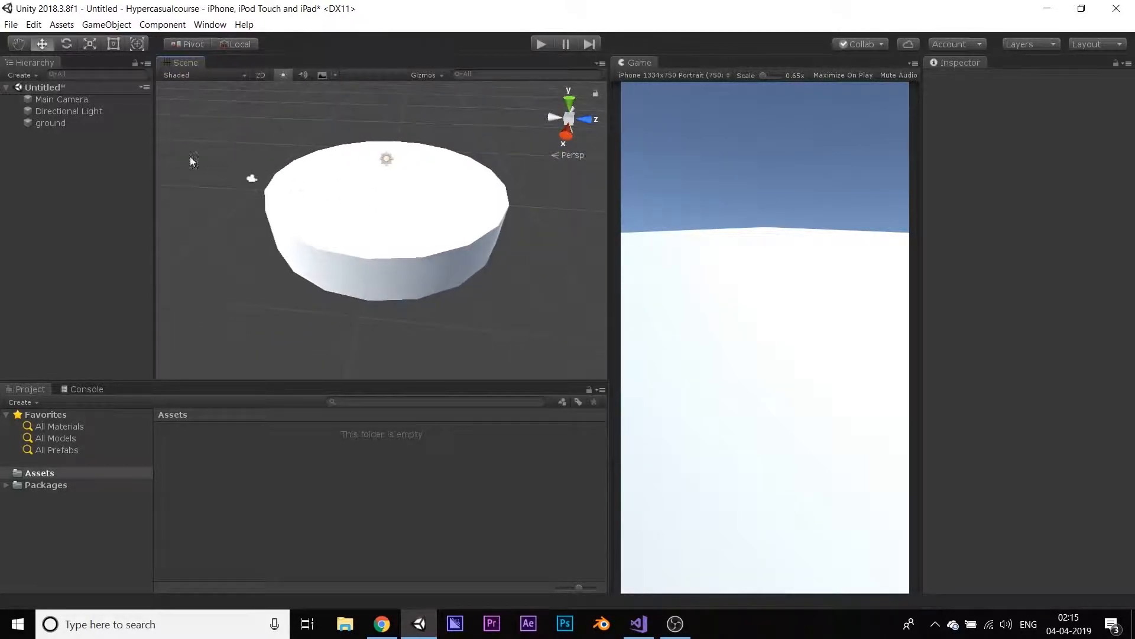
- Replace the ground object's Capsule Collider with a Mesh Collider and make it convex
click(121, 122)
right_click(1007, 192)
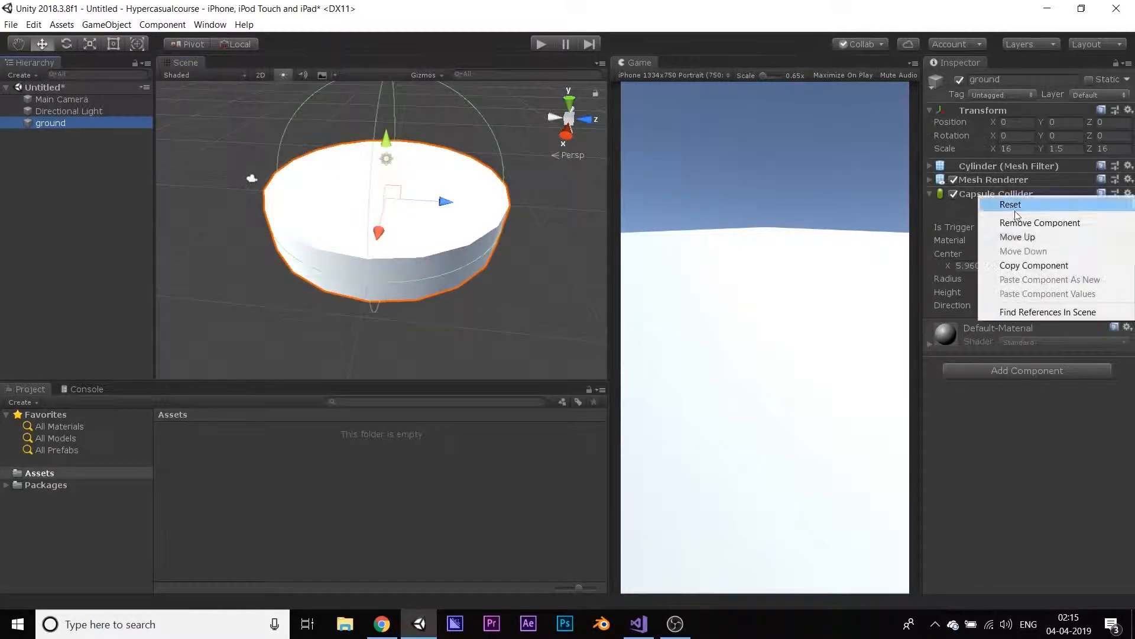
click(1021, 223)
click(988, 241)
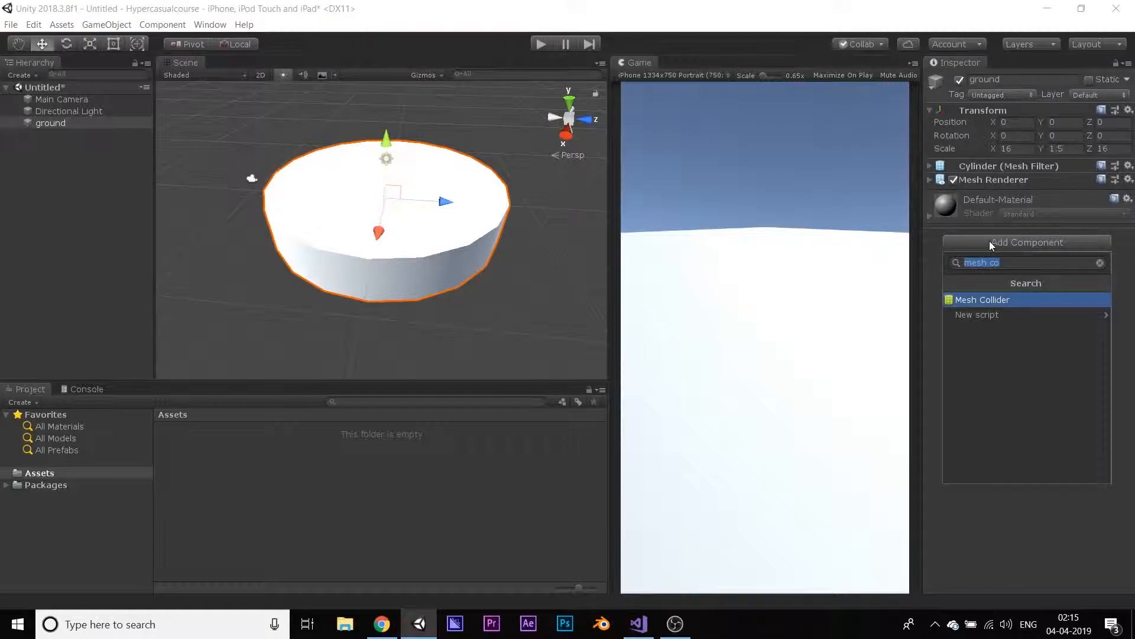
key(Return)
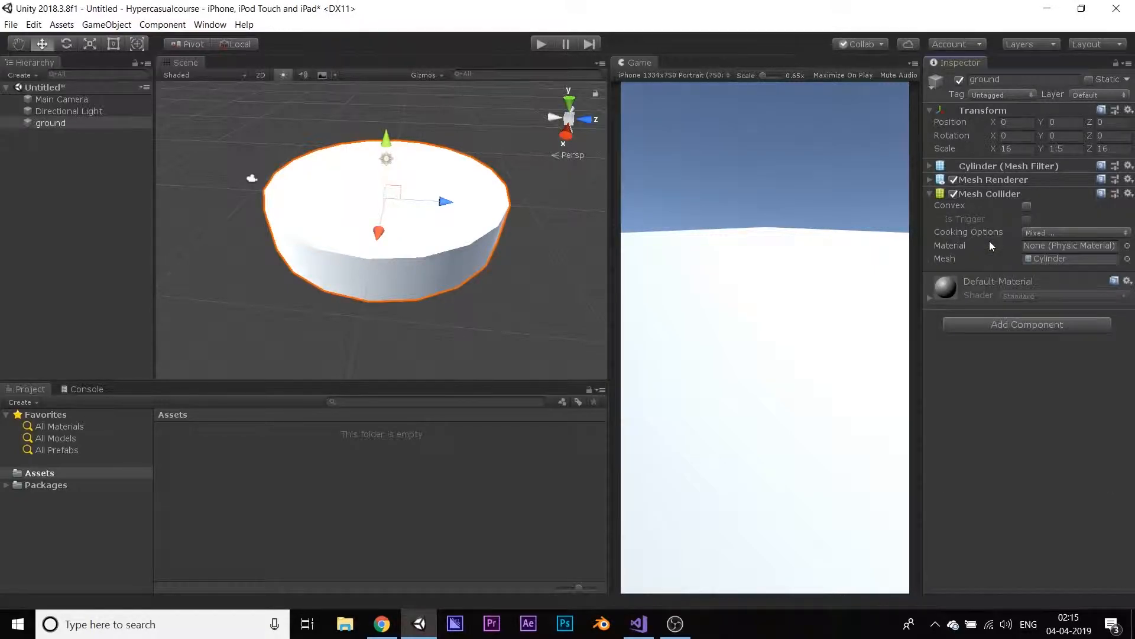
click(1027, 207)
- Create a folder named materials in the project's Assets
right_click(173, 434)
mouse_move(324, 137)
click(410, 136)
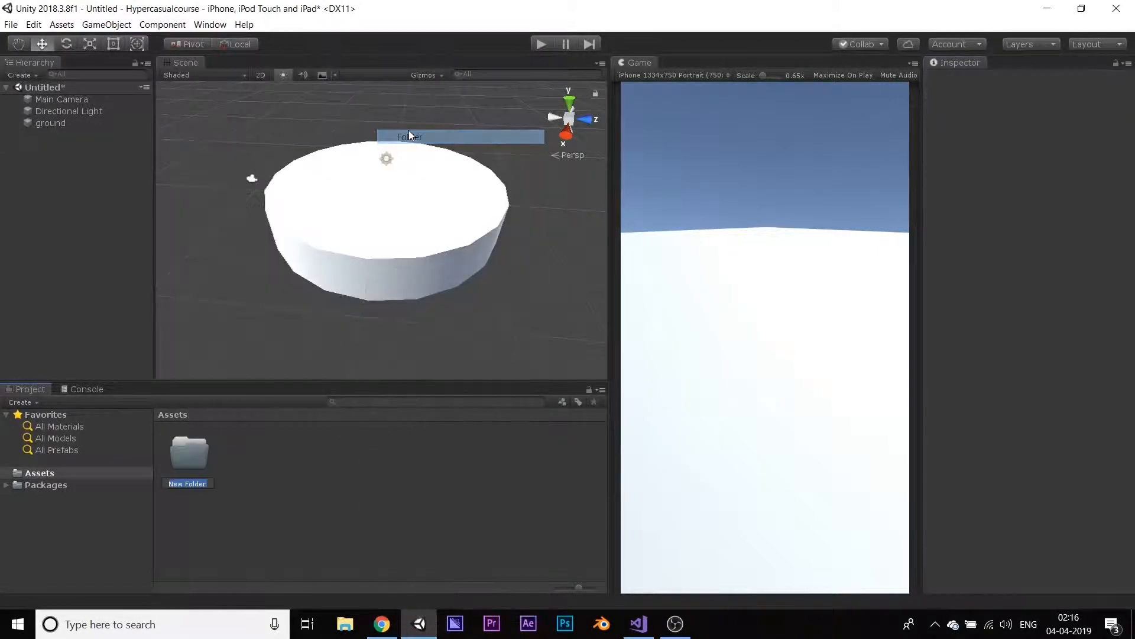
text(materials)
key(Return)
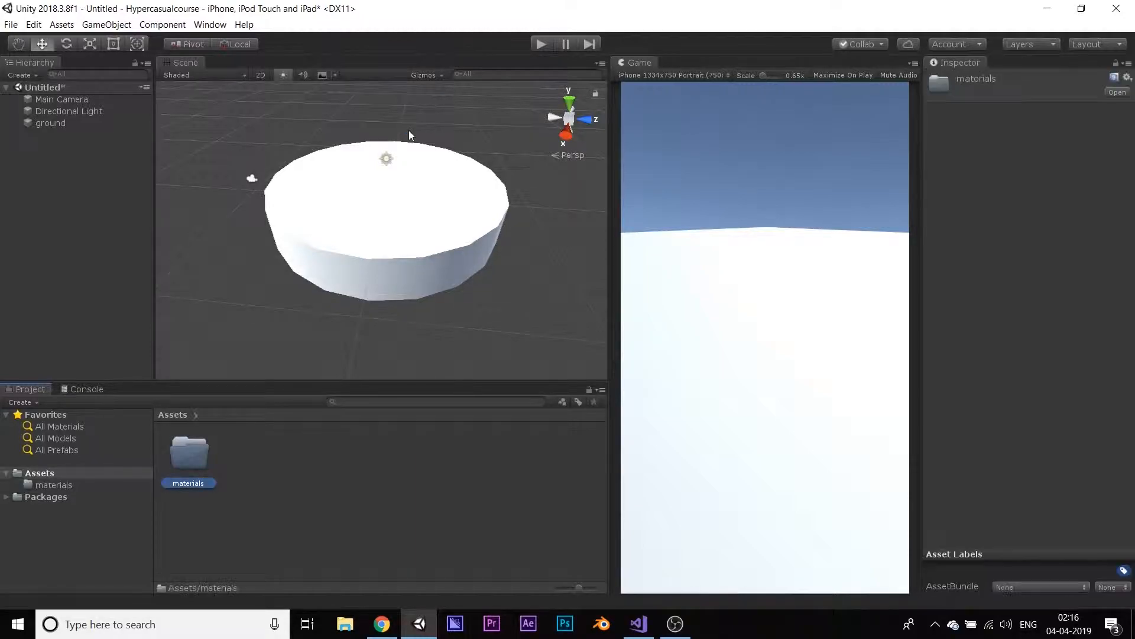
- Create a new material named ground inside the materials folder
double_click(180, 446)
right_click(181, 446)
mouse_move(324, 149)
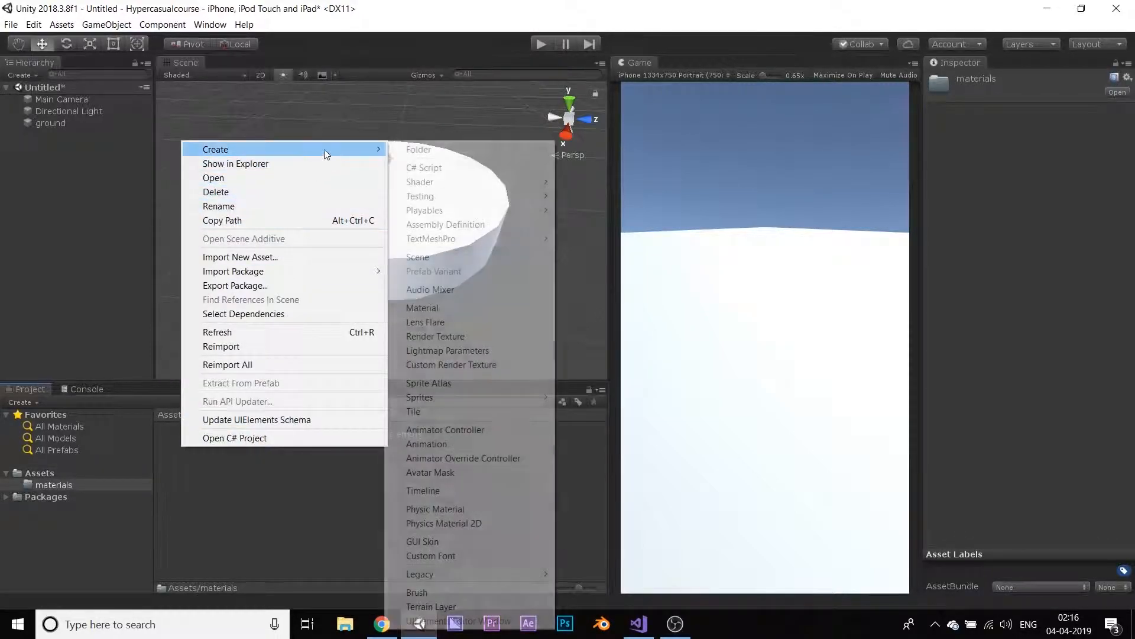
click(470, 304)
text(gr)
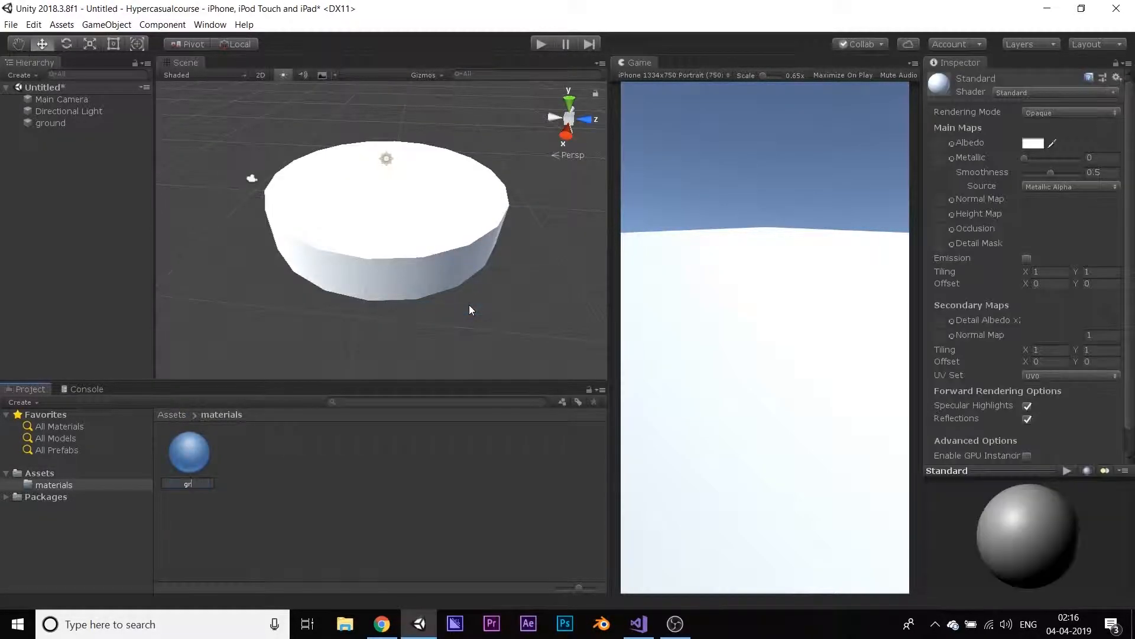
text(ound)
key(Return)
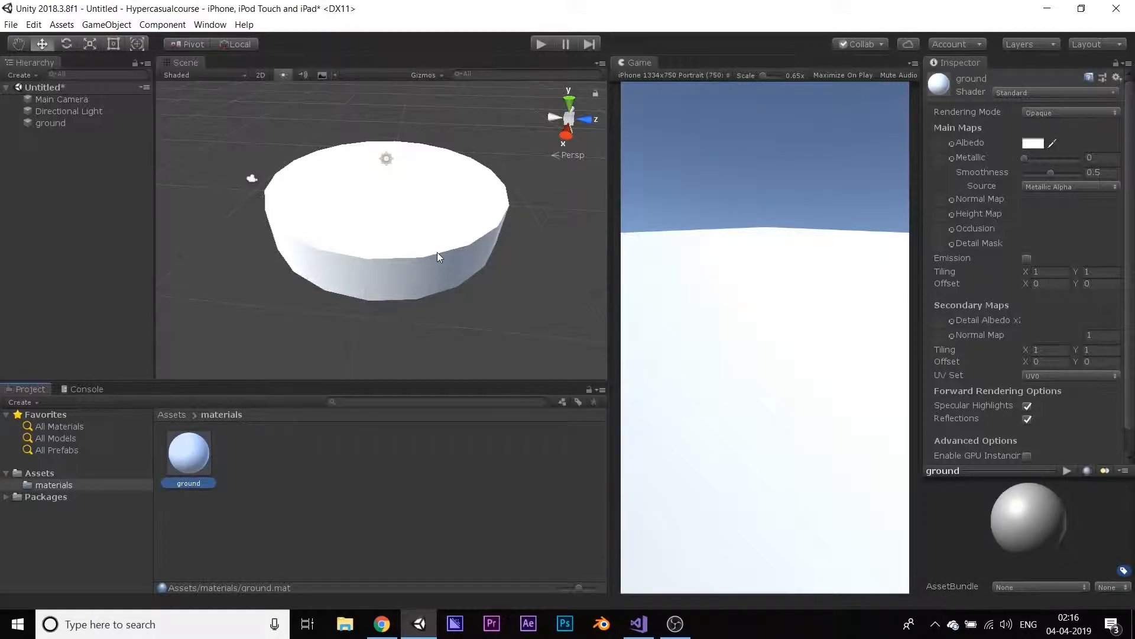
- Set the ground material's albedo to orange (FF9240) and apply the material to the ground object
click(1032, 143)
drag(772, 233, 842, 239)
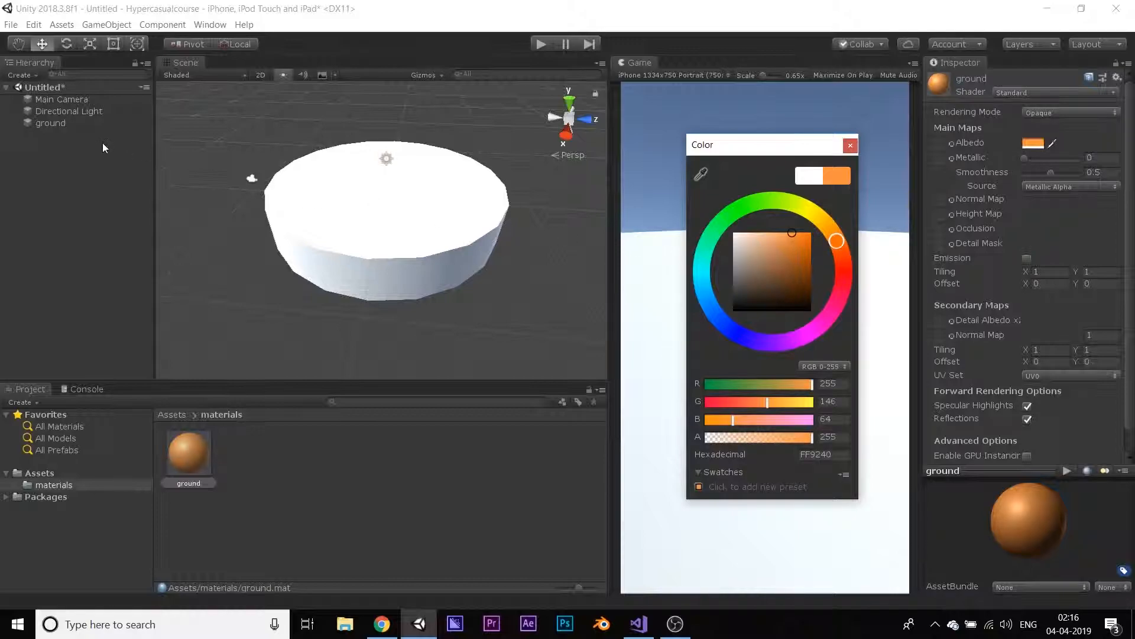
click(102, 145)
click(100, 123)
drag(188, 451, 1093, 437)
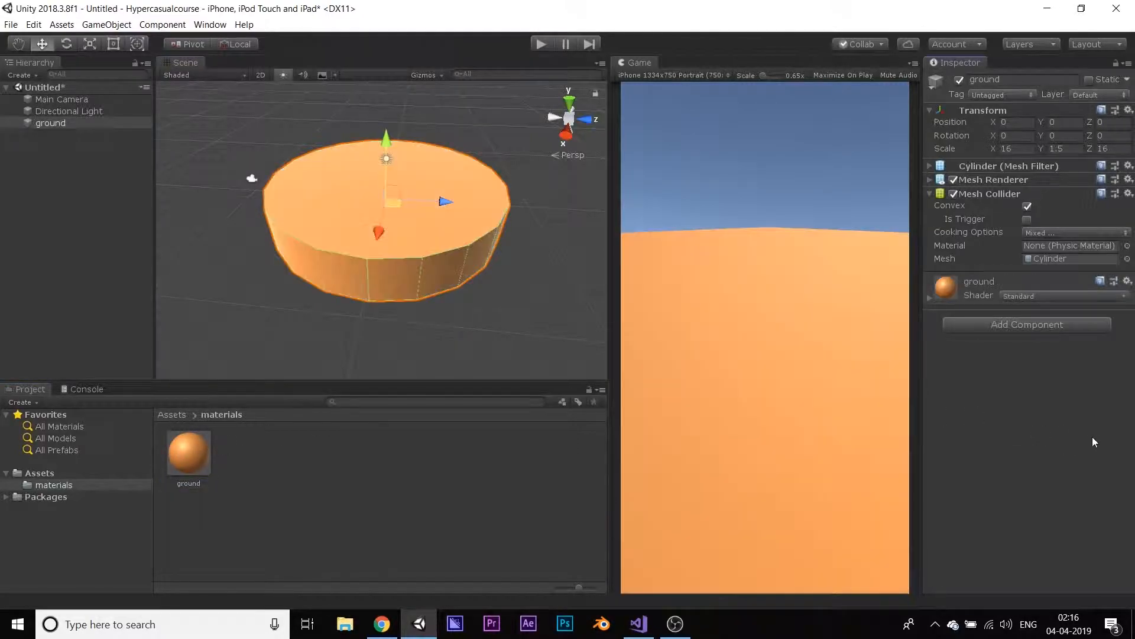
click(104, 204)
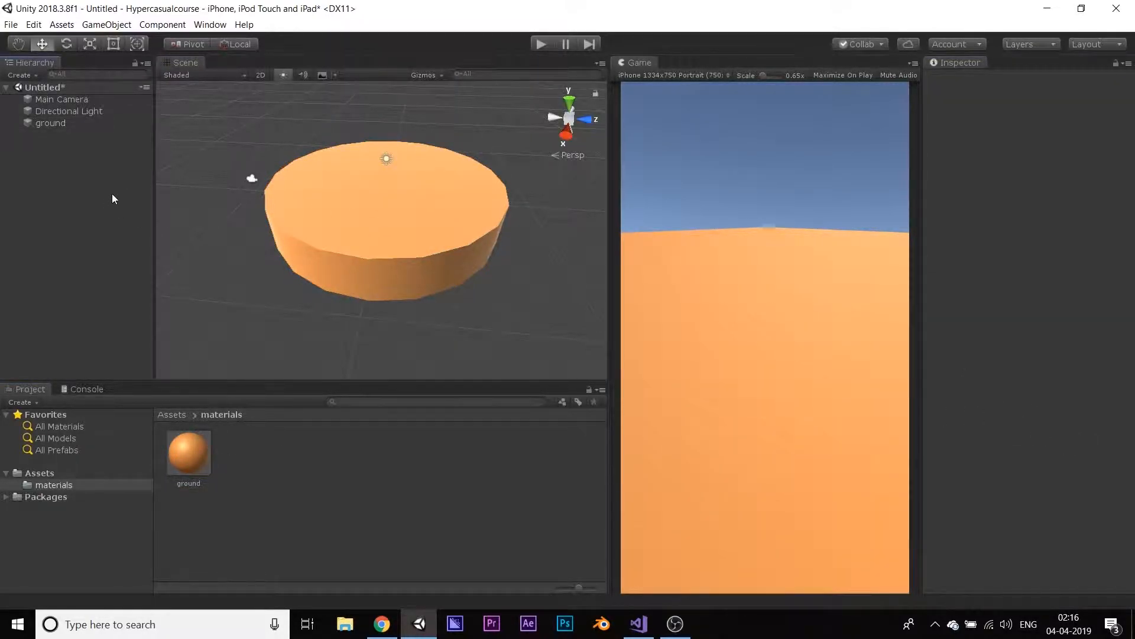
- Move the Main Camera up and back from the ground disc to about Y 9.1 and Z -23.2
click(69, 99)
alt+drag(213, 164, 401, 170)
right_drag(401, 169, 422, 160)
key(s)
drag(463, 203, 385, 208)
drag(324, 161, 348, 135)
- Set the Main Camera's X rotation to 22 so that it tilts down toward the ground, and deselect it
click(1017, 135)
text(22)
key(Return)
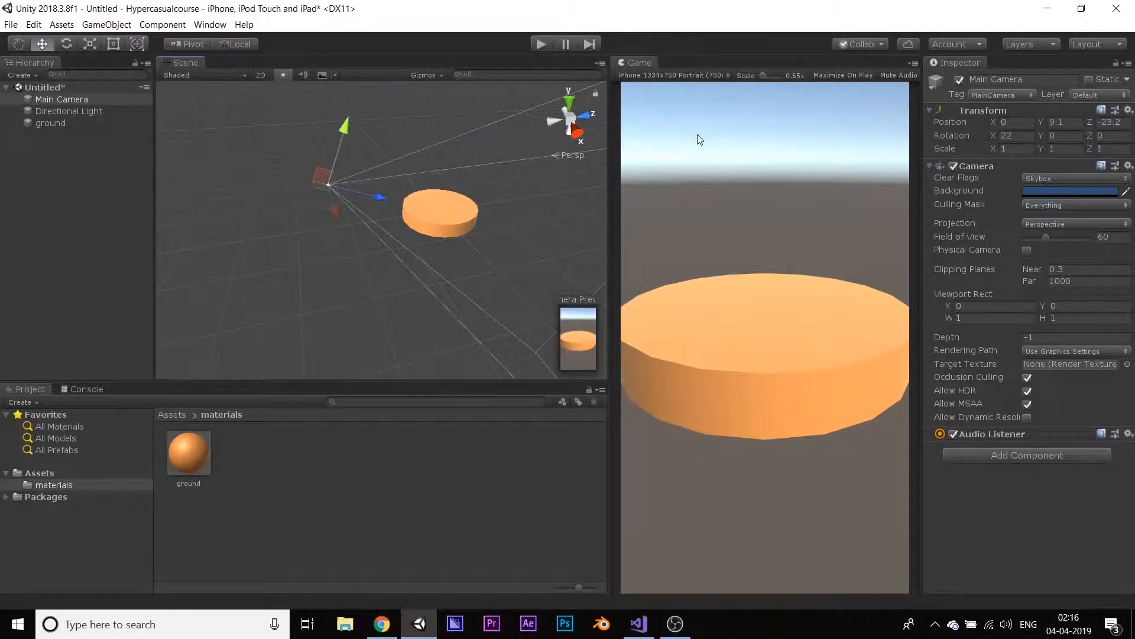
click(142, 238)
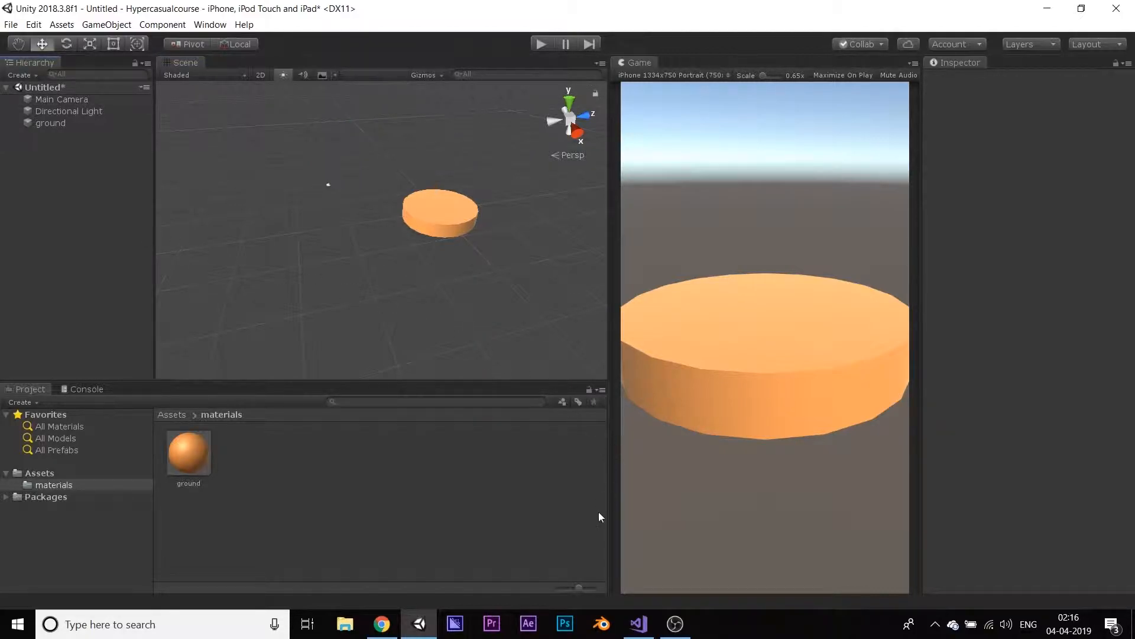
- Switch to Chrome and open the repository page github.com/abhidec1/hypercasualgamecourse
click(382, 623)
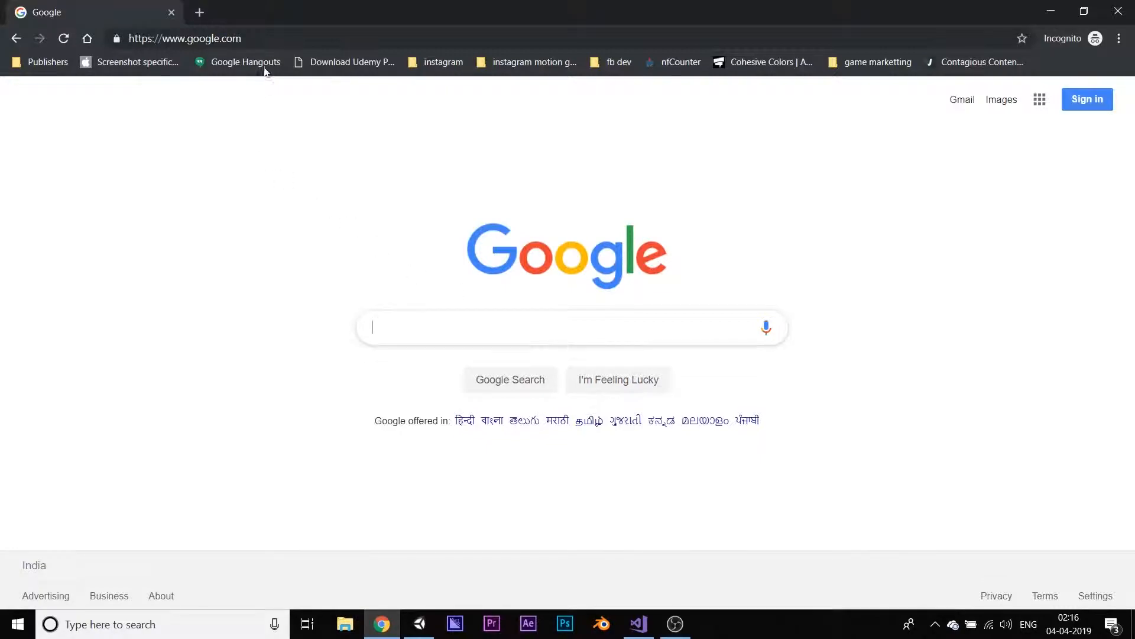
click(287, 40)
text(github)
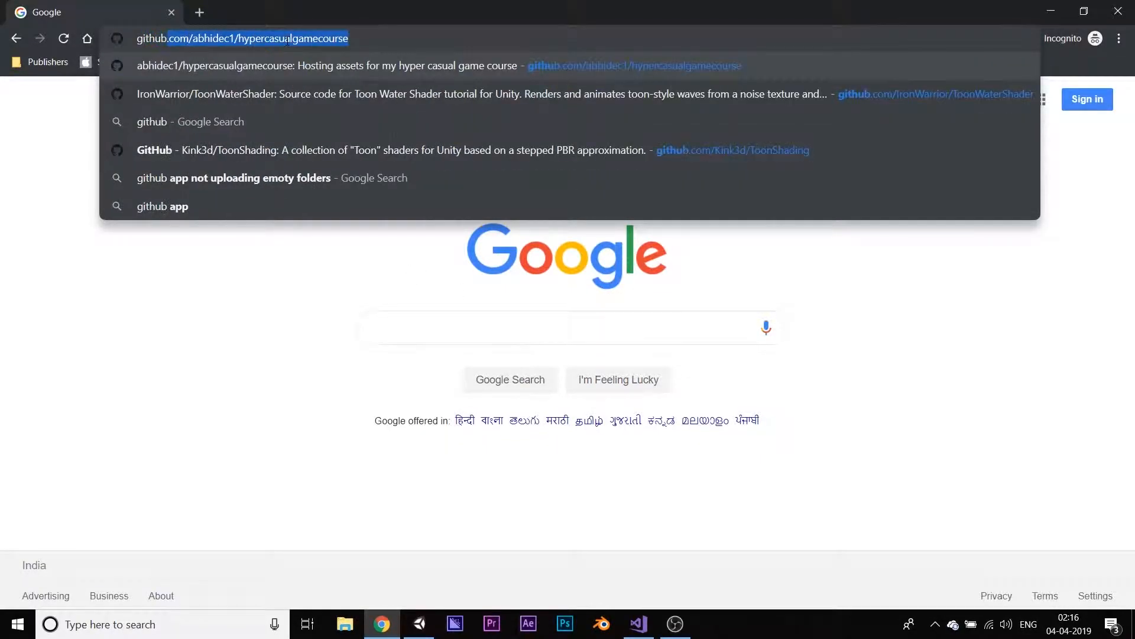
text(.com/abhi)
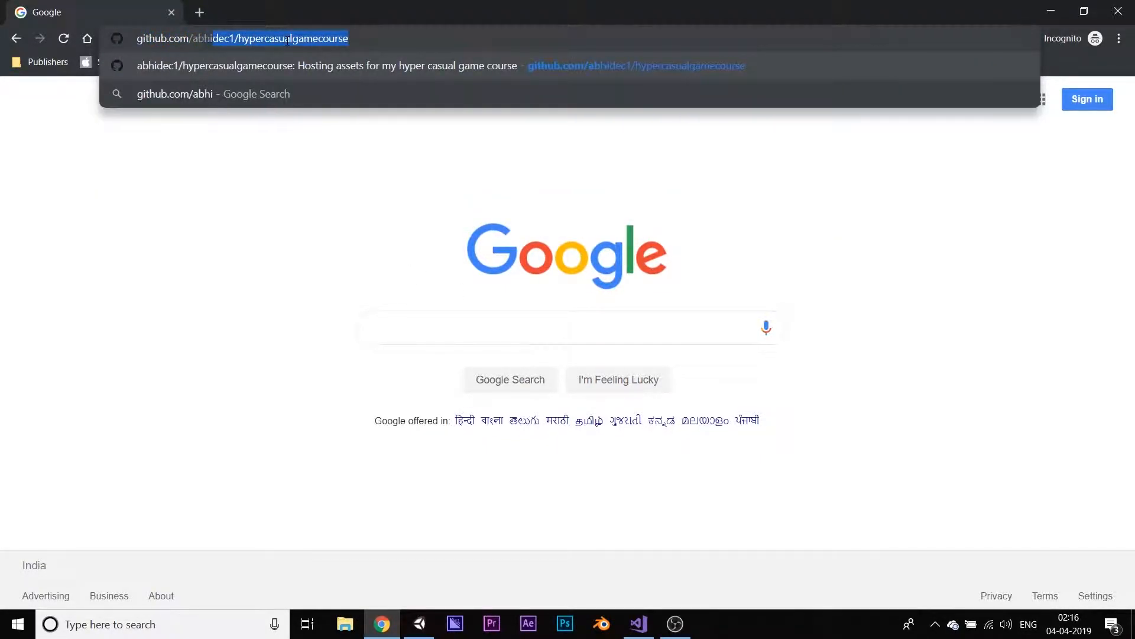
text(dec1/hy)
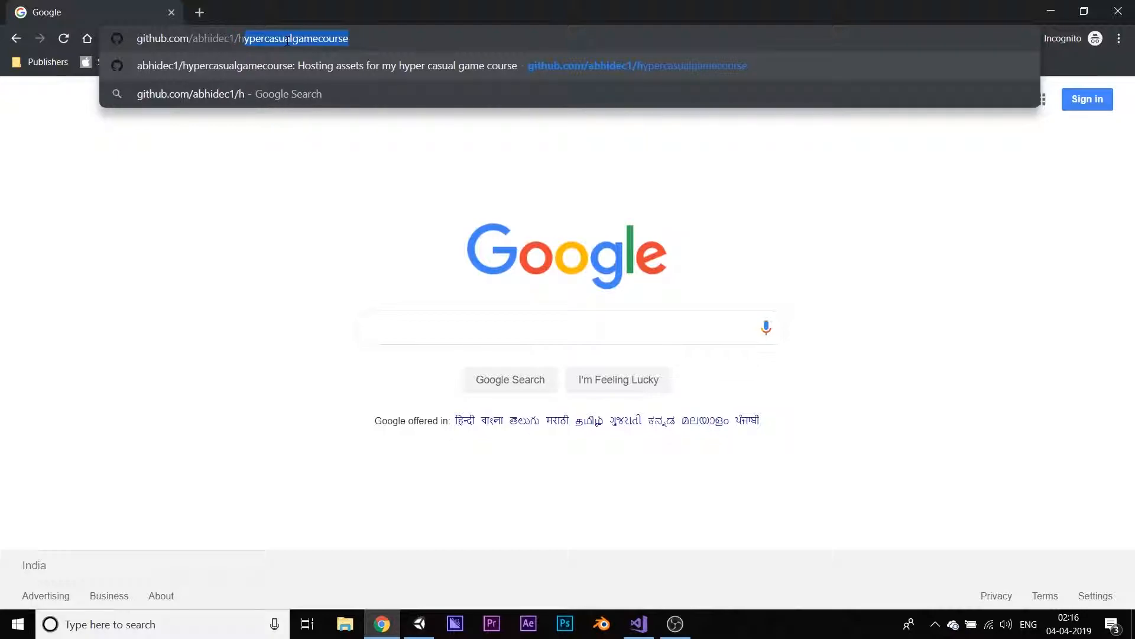
text(percasualgameco)
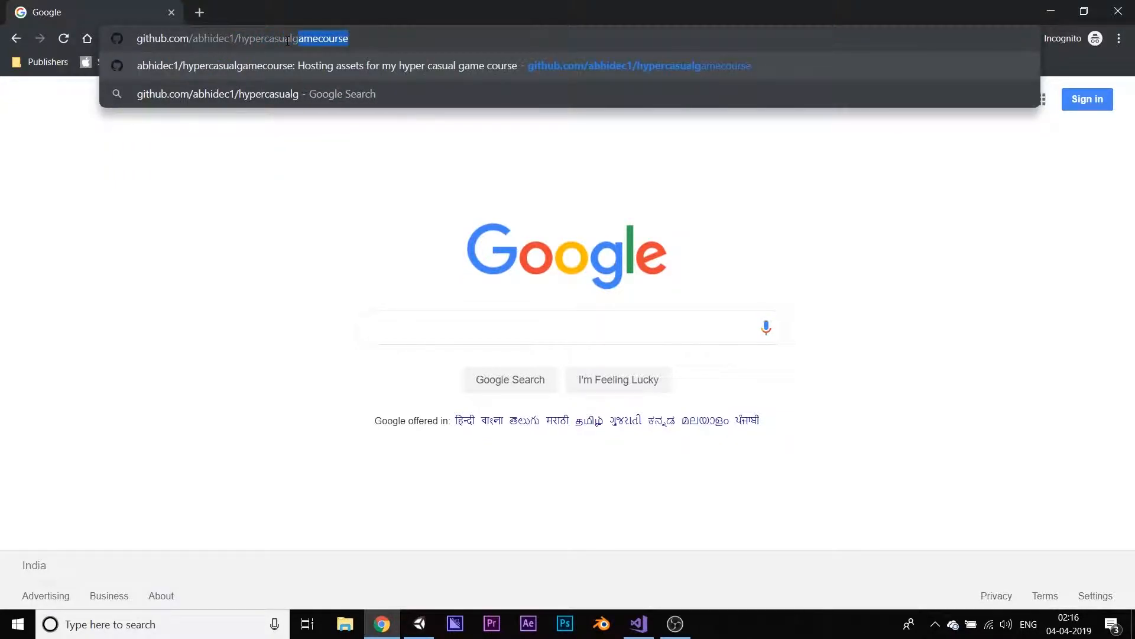
text(urse)
key(Return)
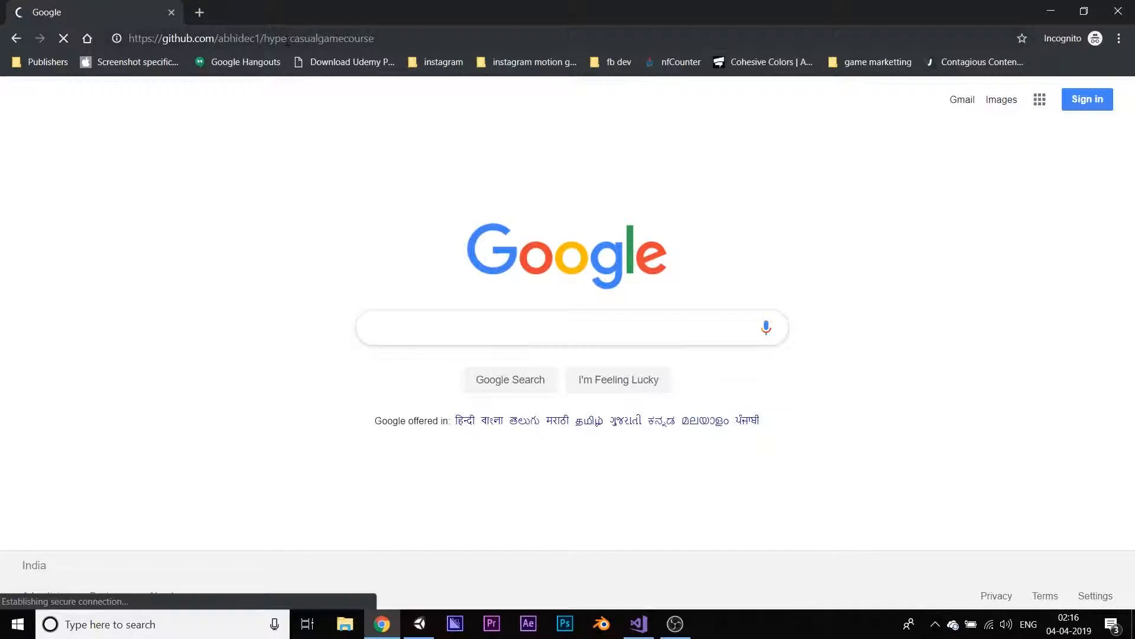
- Download the repository as a ZIP archive to the Downloads folder and show the saved file there
scroll(1003, 319, down, 3)
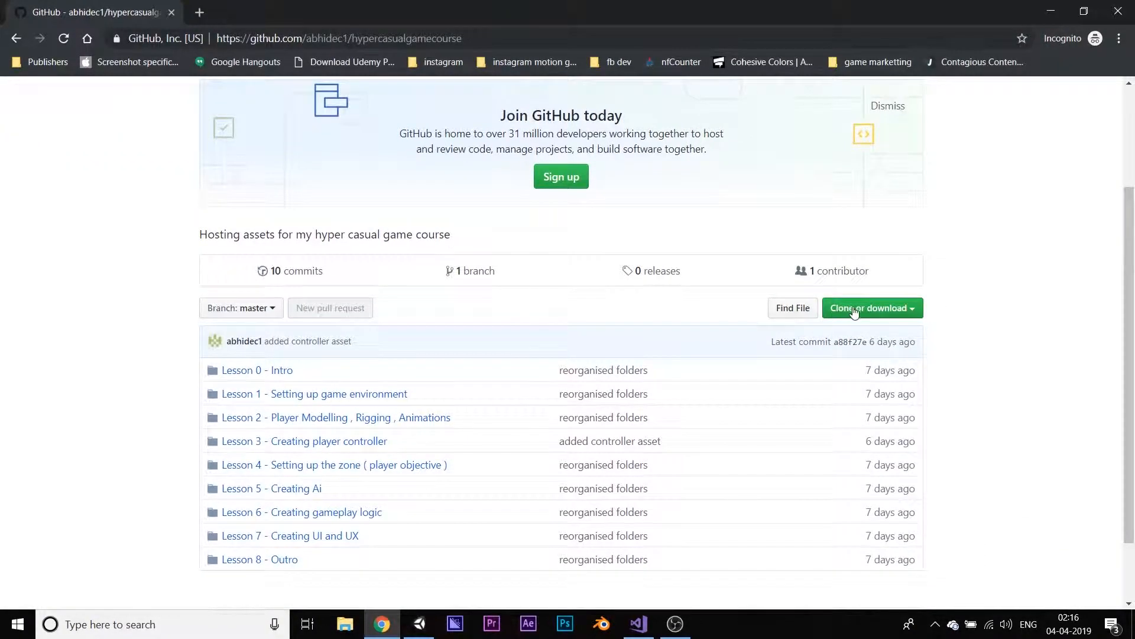
click(883, 320)
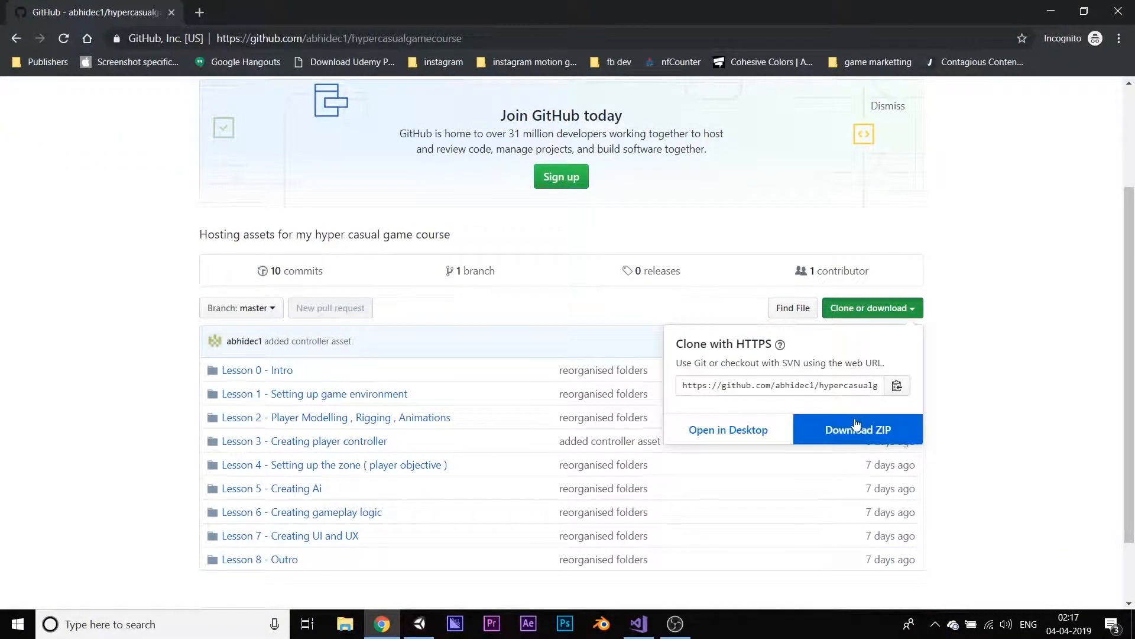
click(851, 421)
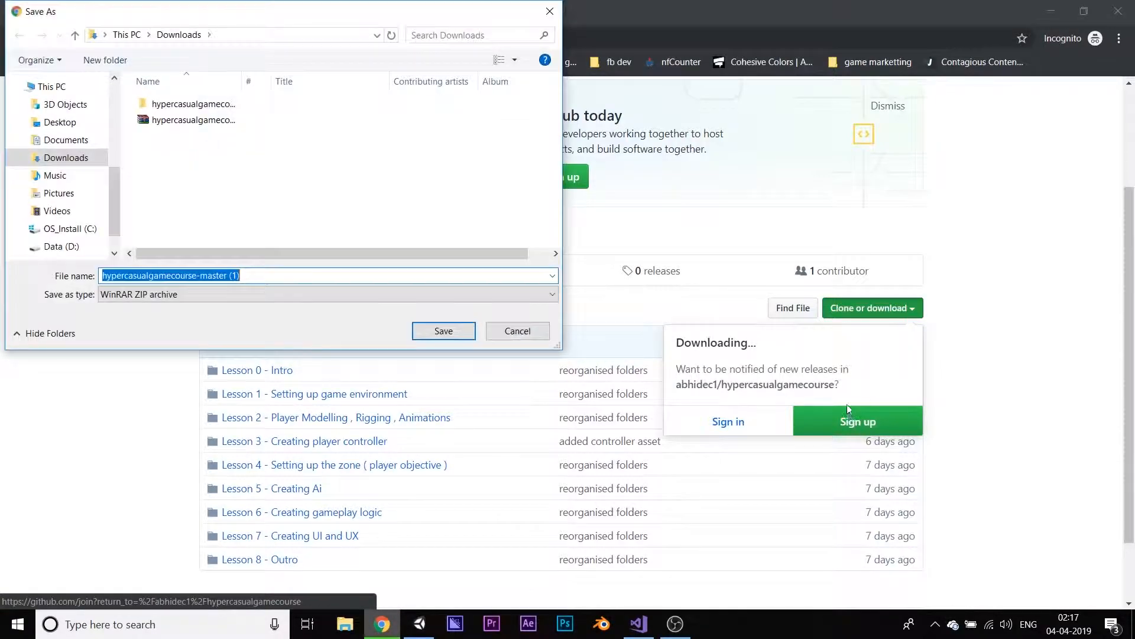
click(444, 330)
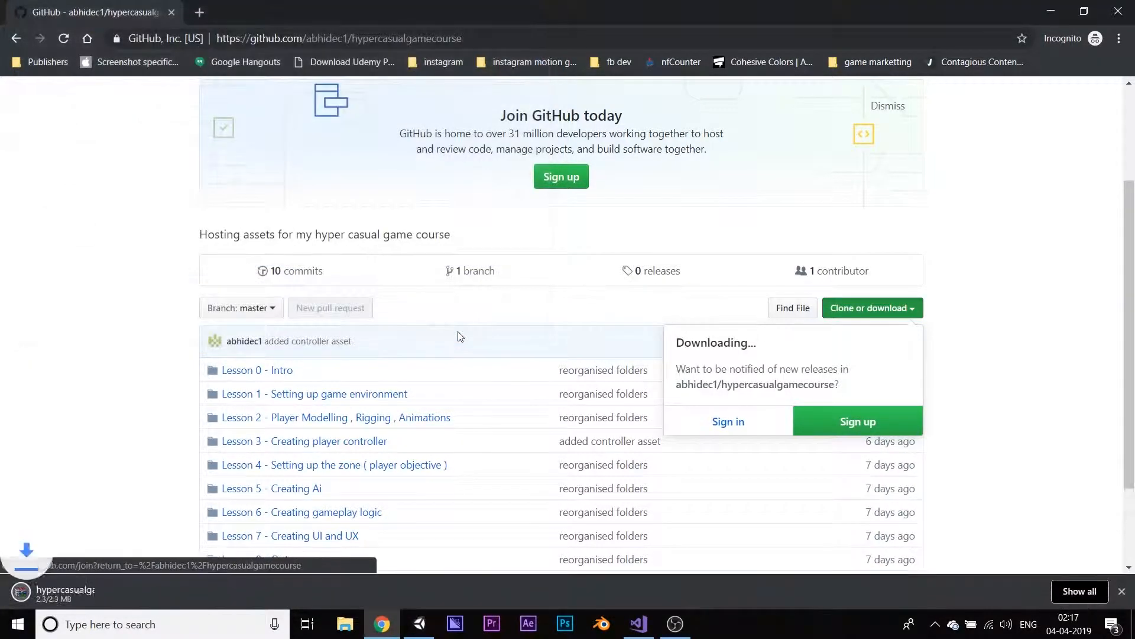
click(152, 591)
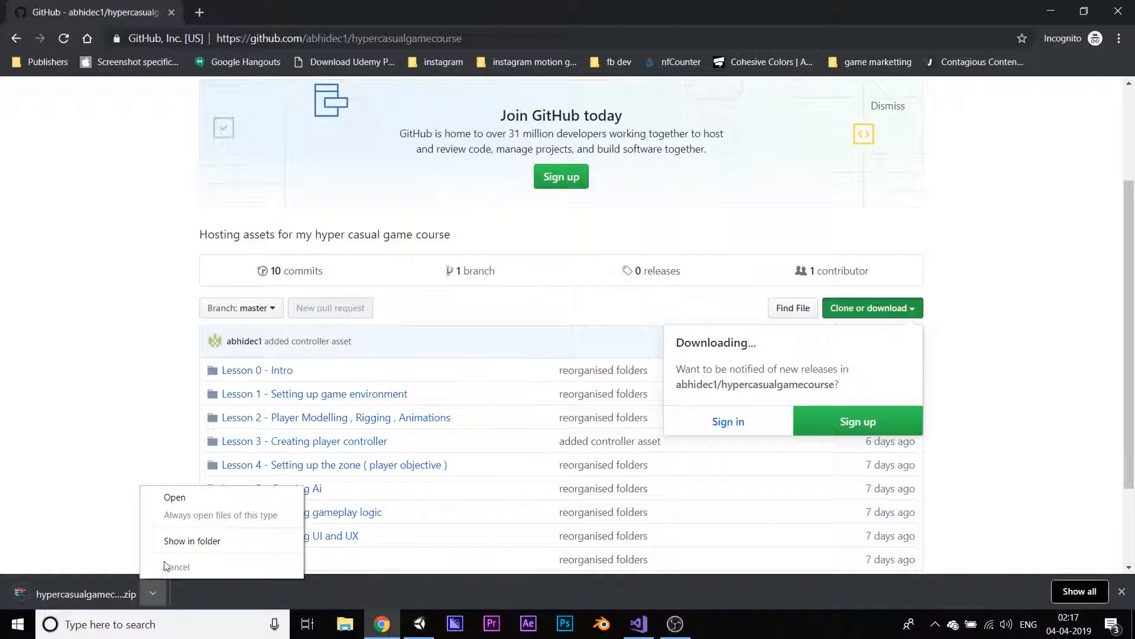
click(166, 545)
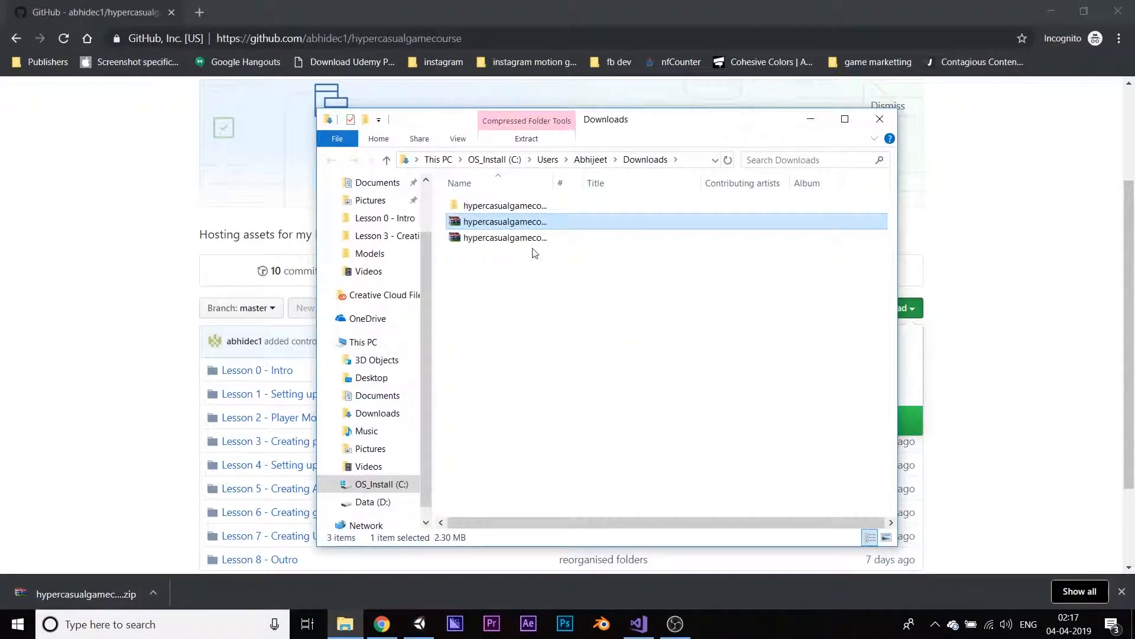
- Try to extract the newly downloaded archive directly into the Downloads folder
right_click(507, 224)
click(543, 281)
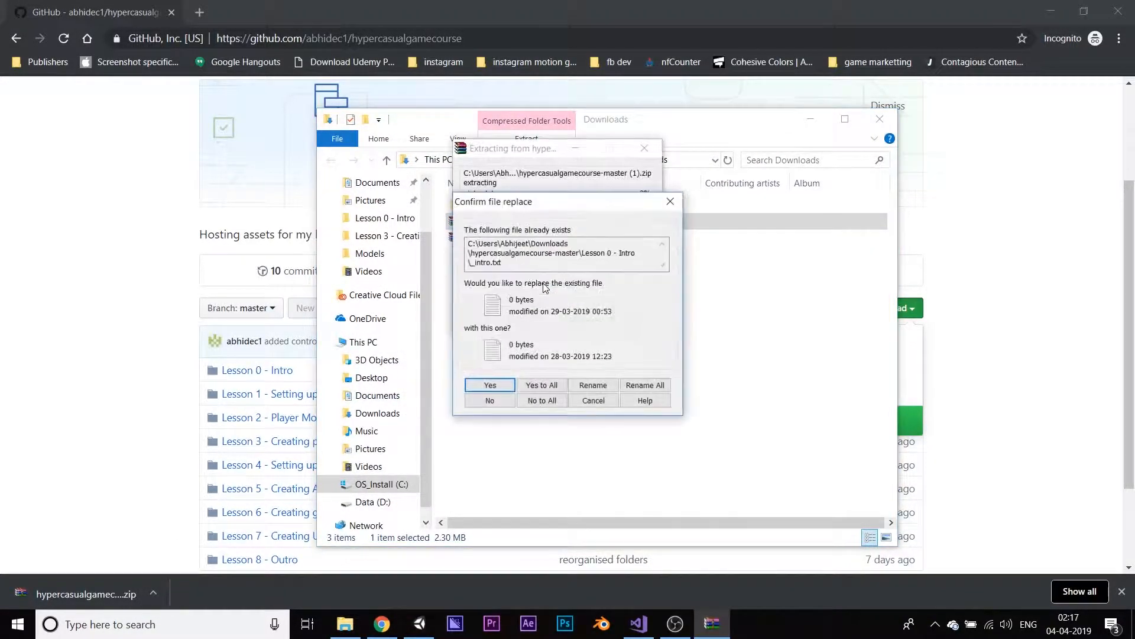
click(673, 204)
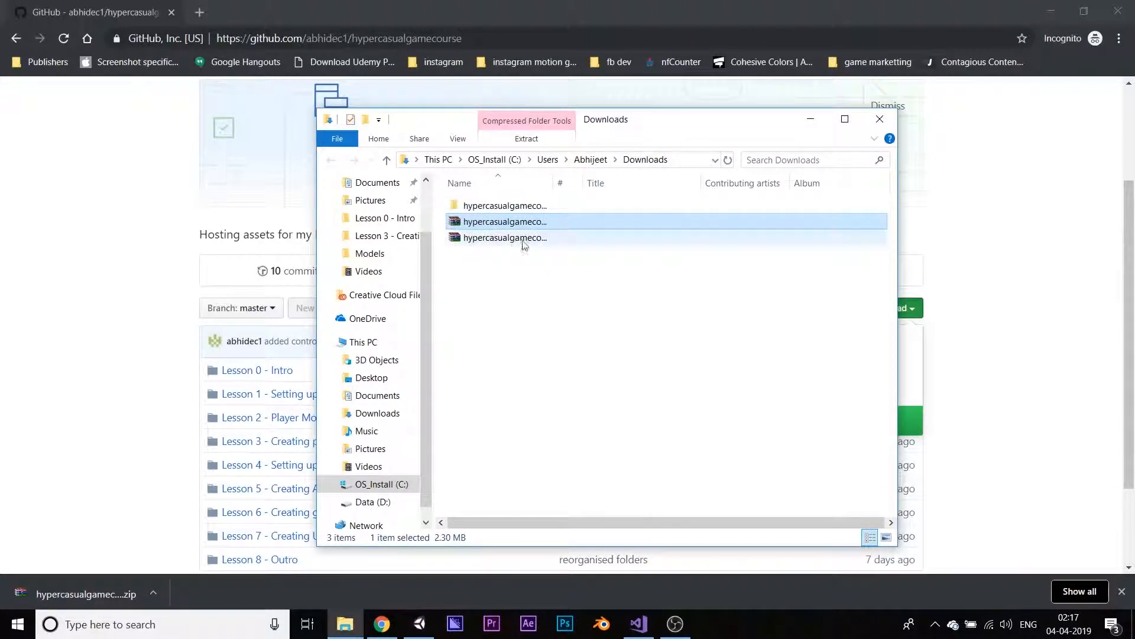
- Delete both hypercasualgamecourse ZIP archives from Downloads and select the extracted course folder
ctrl+click(486, 238)
right_click(485, 237)
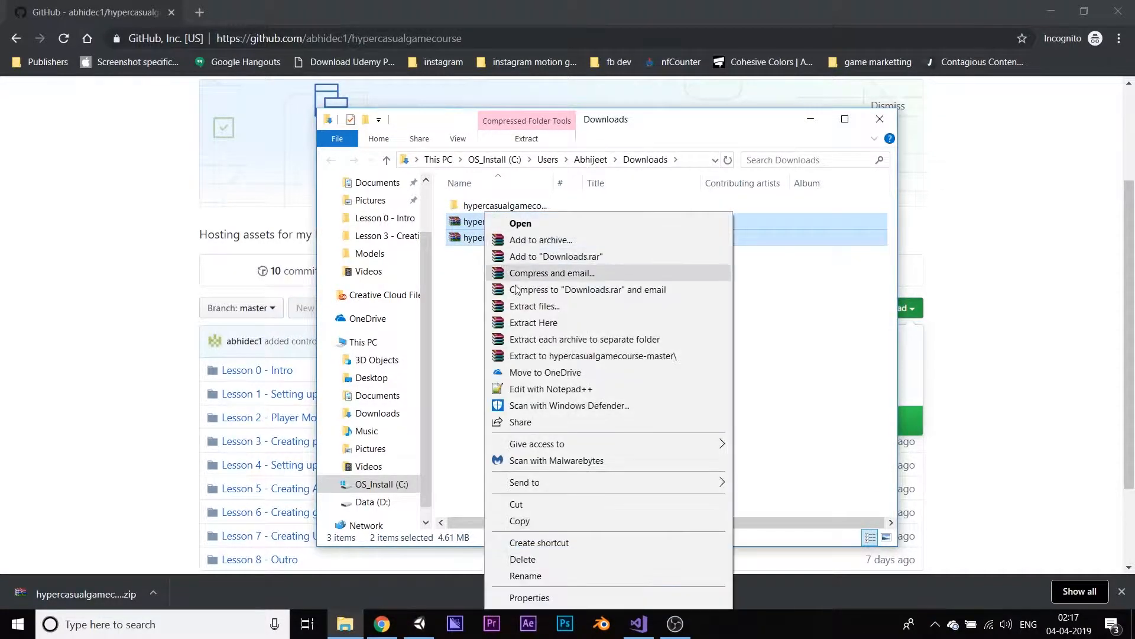
click(509, 557)
click(482, 205)
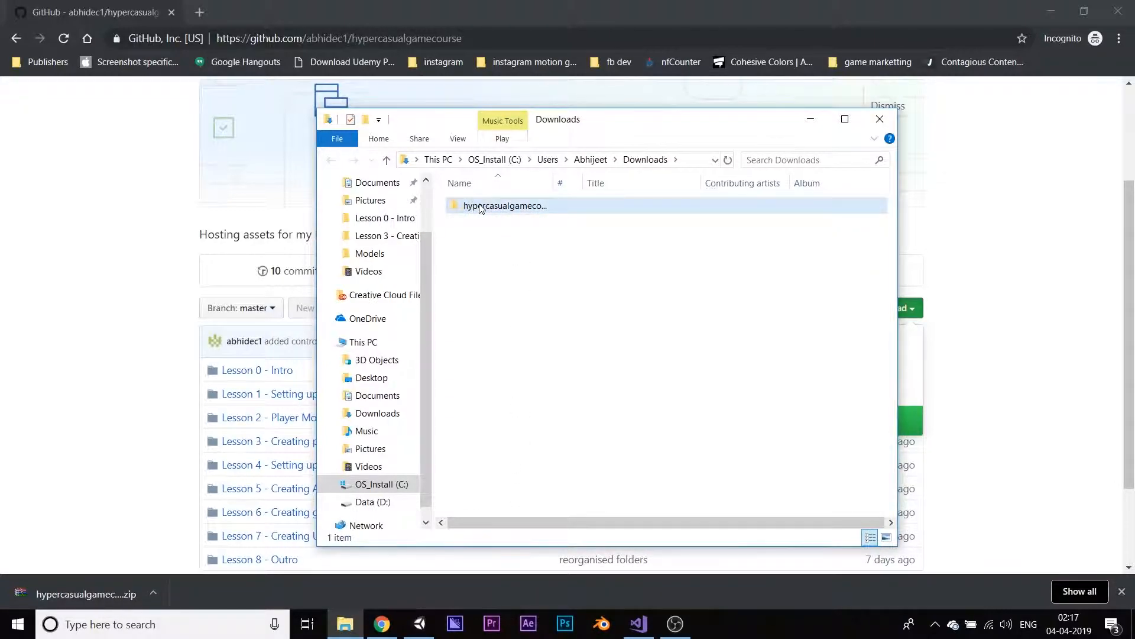
- Open the Lesson 1 - Setting up game environment folder and import all of skyBoxPackage into the Unity project
double_click(481, 205)
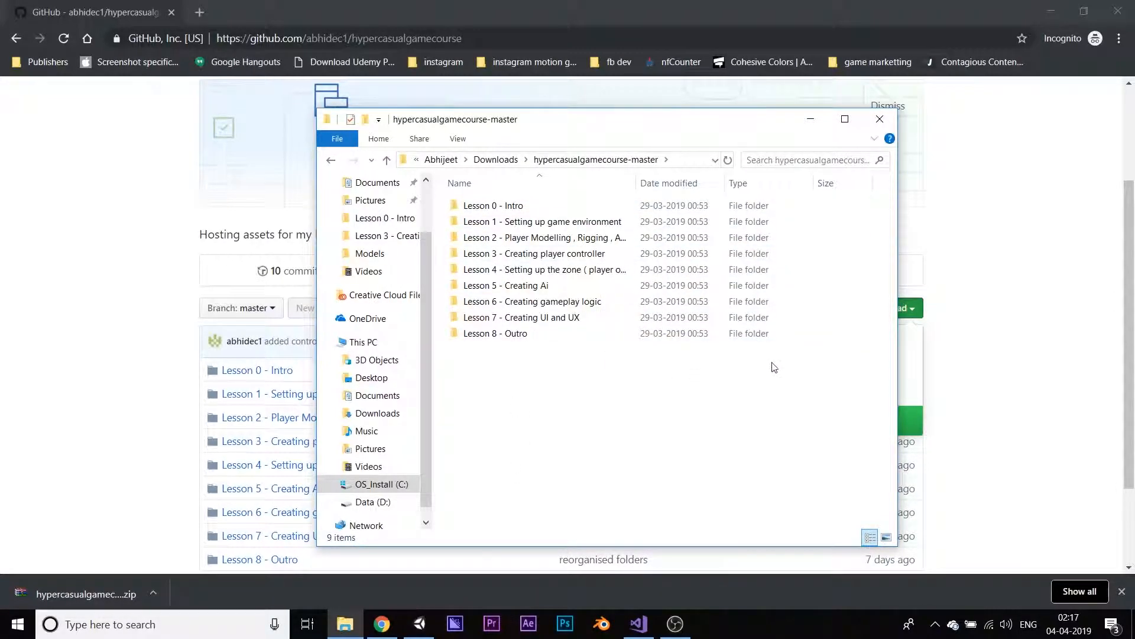
drag(787, 364, 537, 372)
double_click(489, 222)
click(489, 213)
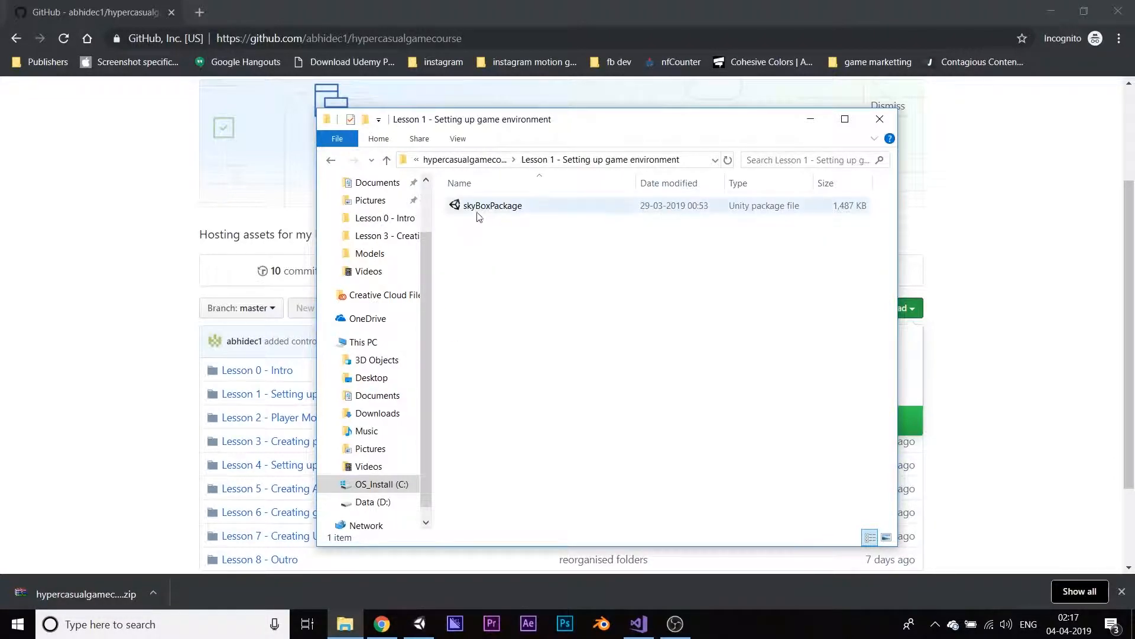
double_click(483, 211)
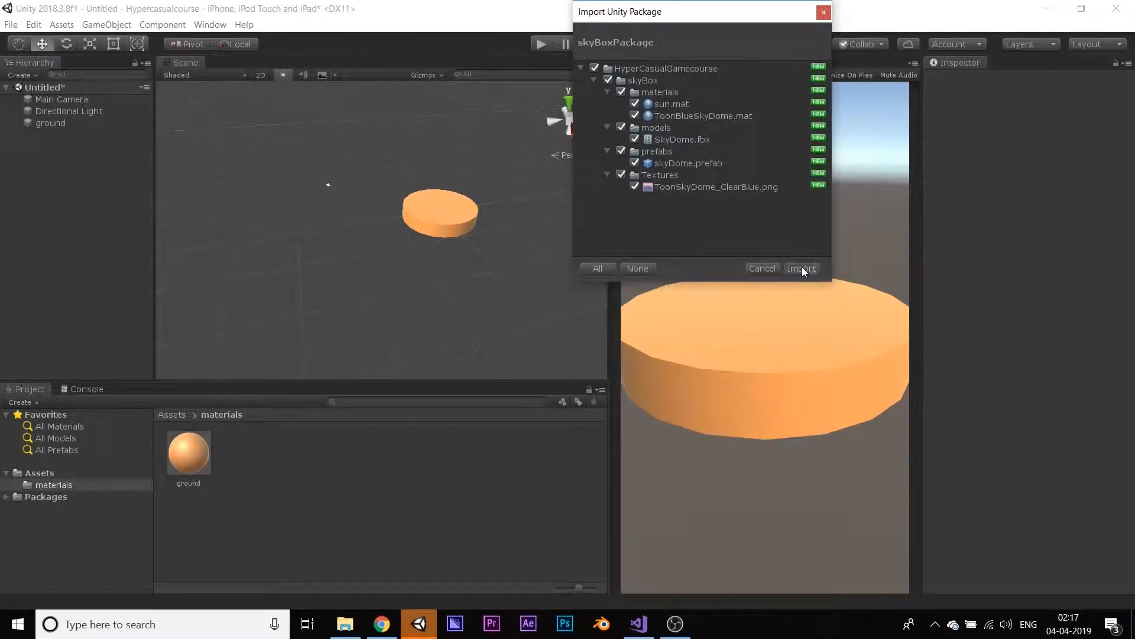
click(802, 267)
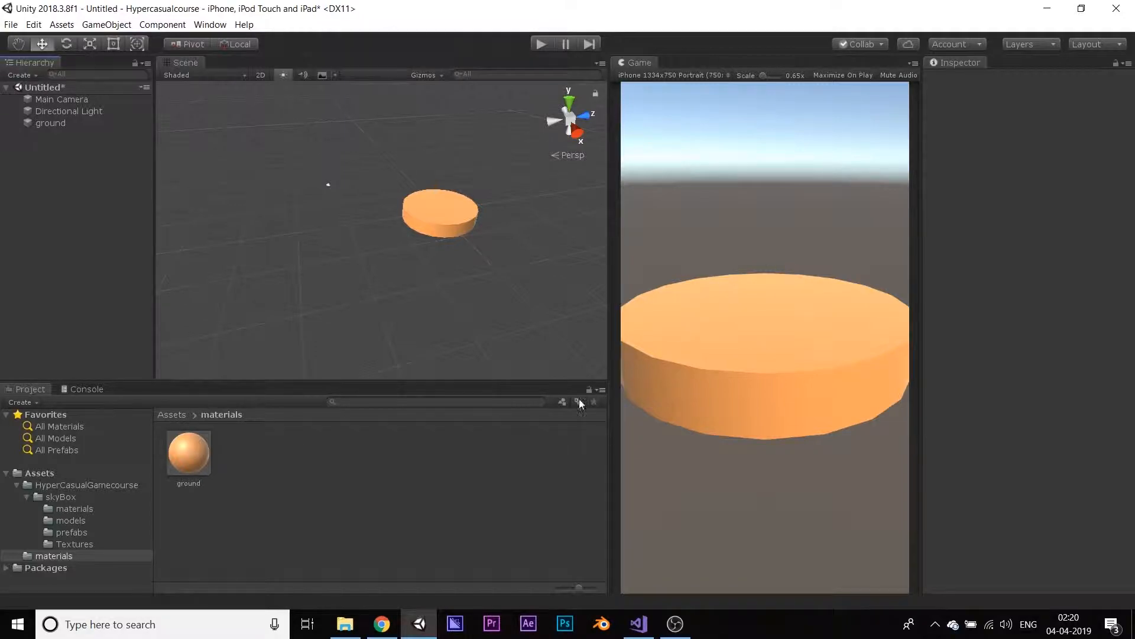
- Add the skyDome prefab from HyperCasualGamecourse/skyBox/prefabs to the scene hierarchy
click(133, 485)
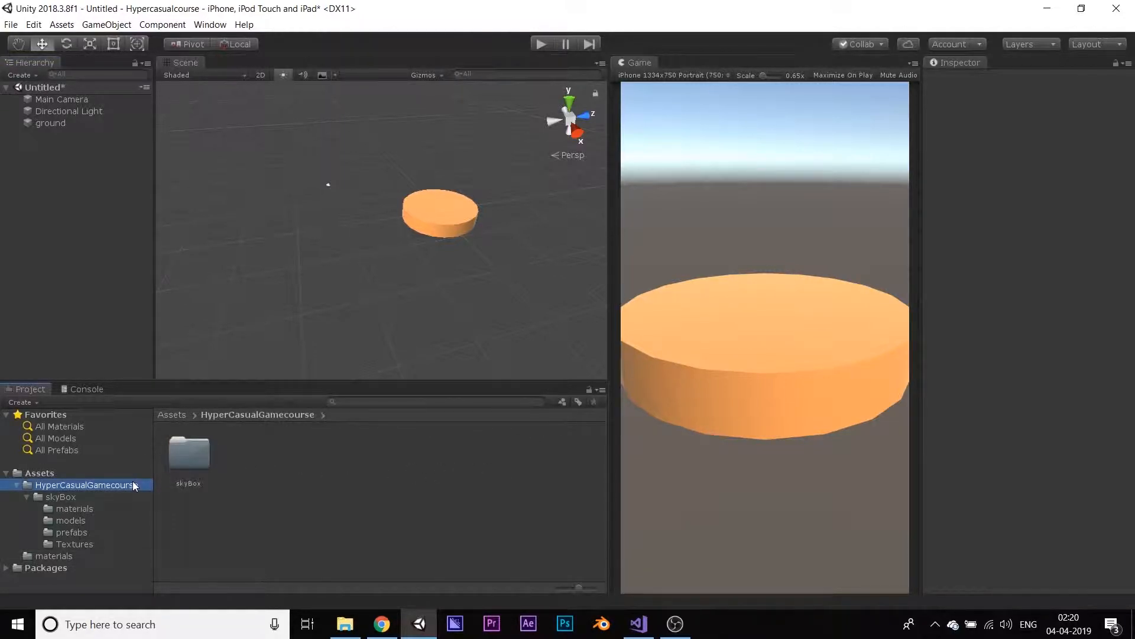
double_click(178, 452)
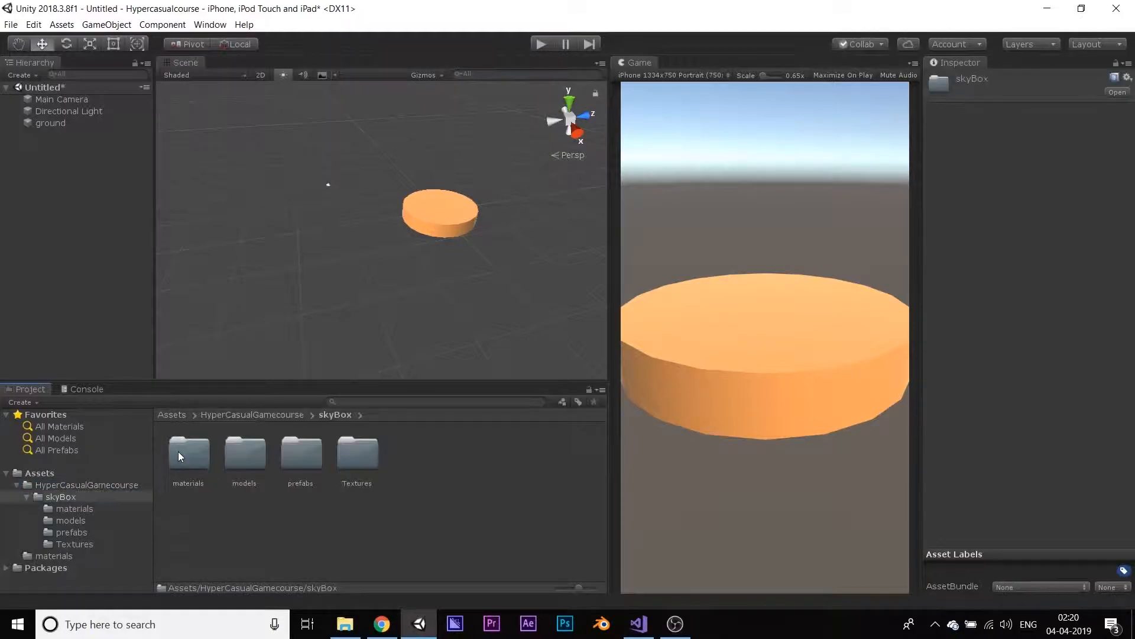
double_click(285, 454)
drag(188, 454, 61, 330)
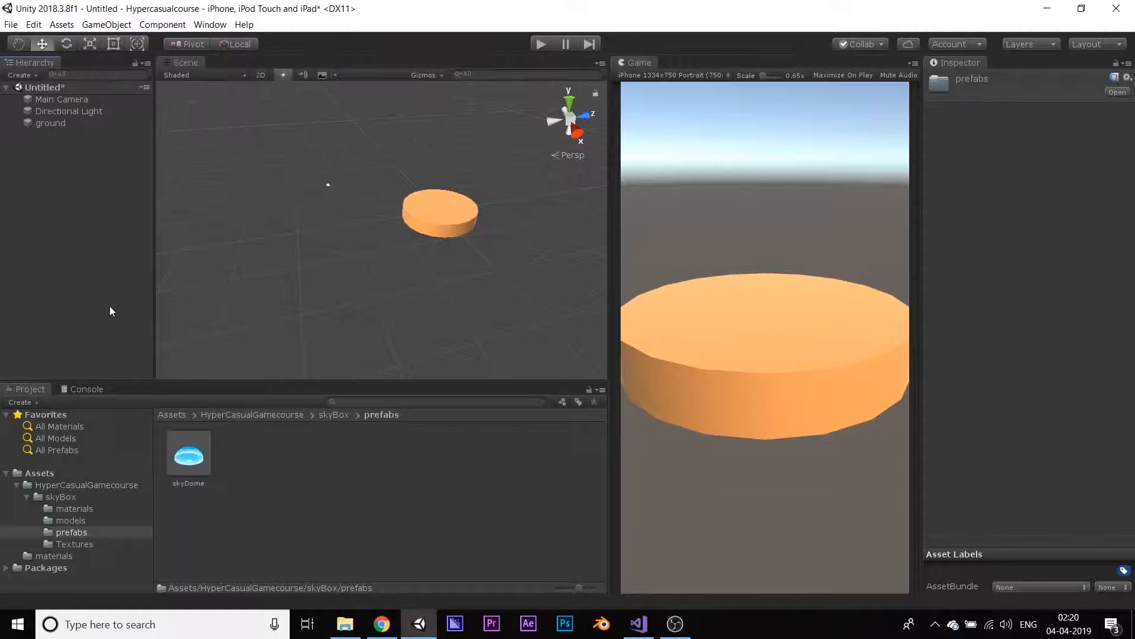
right_drag(245, 300, 322, 237)
key(s)
key(ctrl+a)
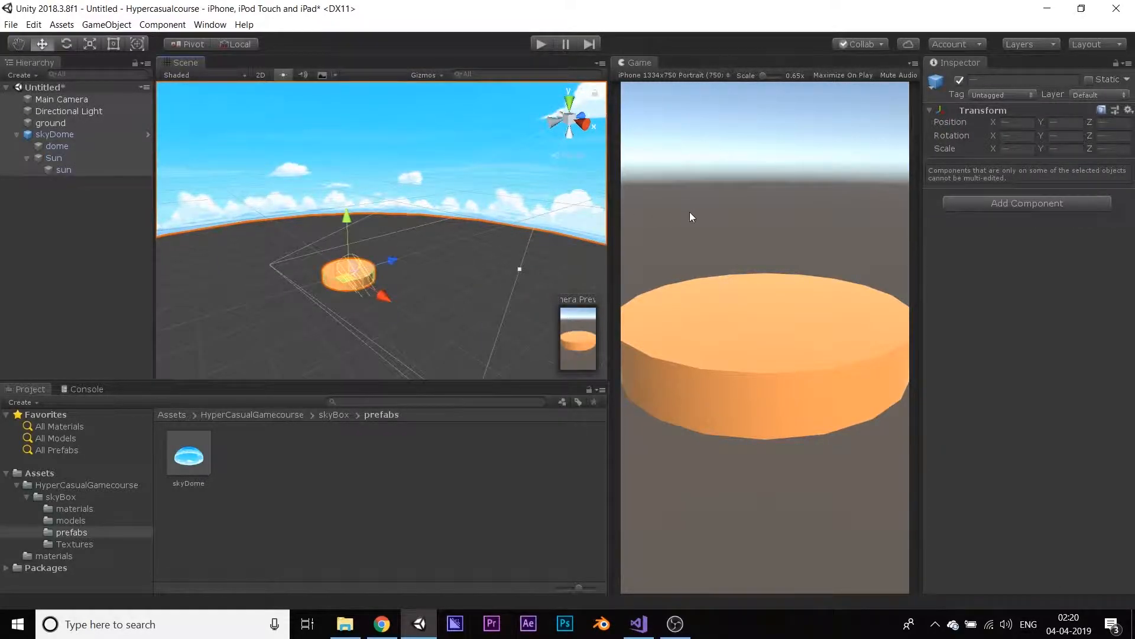
click(230, 249)
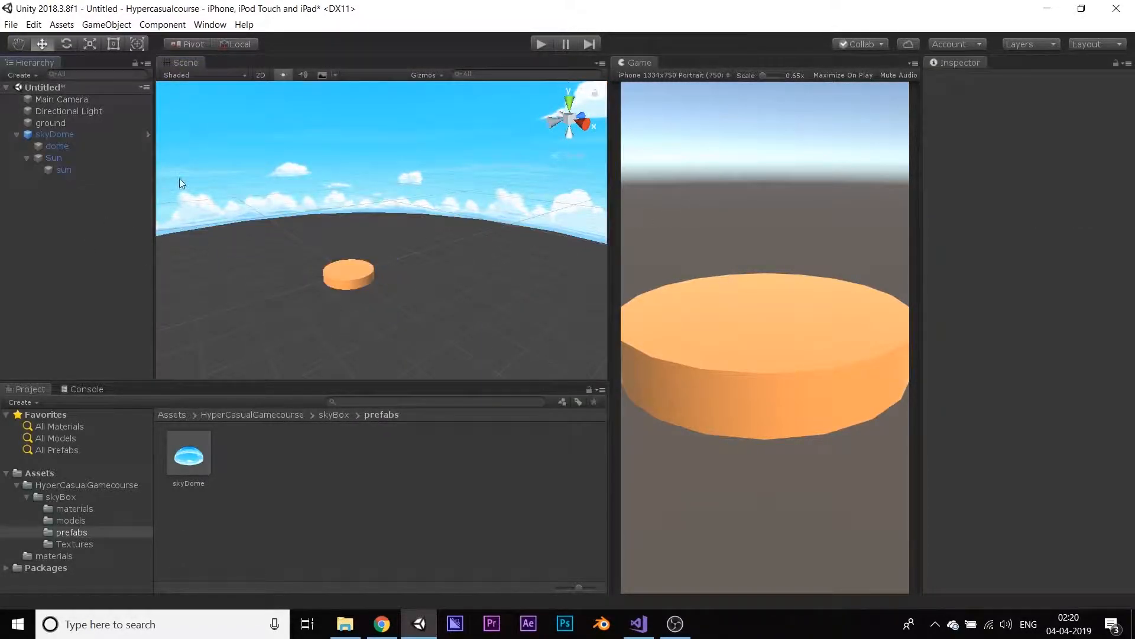
- Set the Main Camera's Clear Flags to Solid Color
click(116, 98)
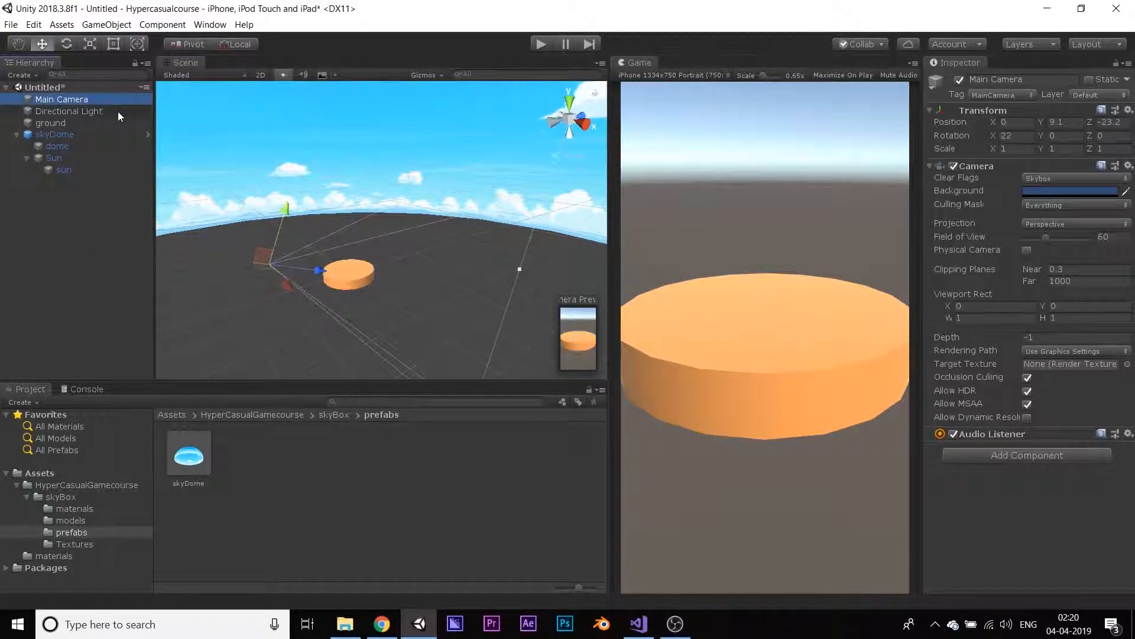
click(1034, 178)
click(1039, 202)
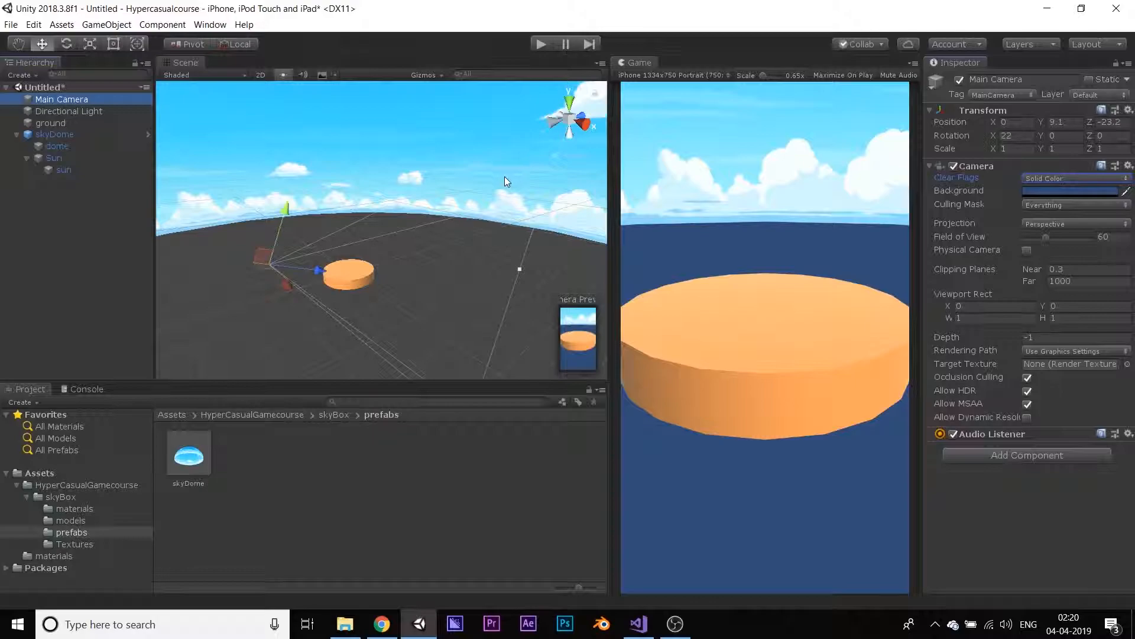
- Set the Y rotation of skyDome's Sun object to 0, and collapse the skyDome hierarchy
alt+drag(542, 189, 563, 210)
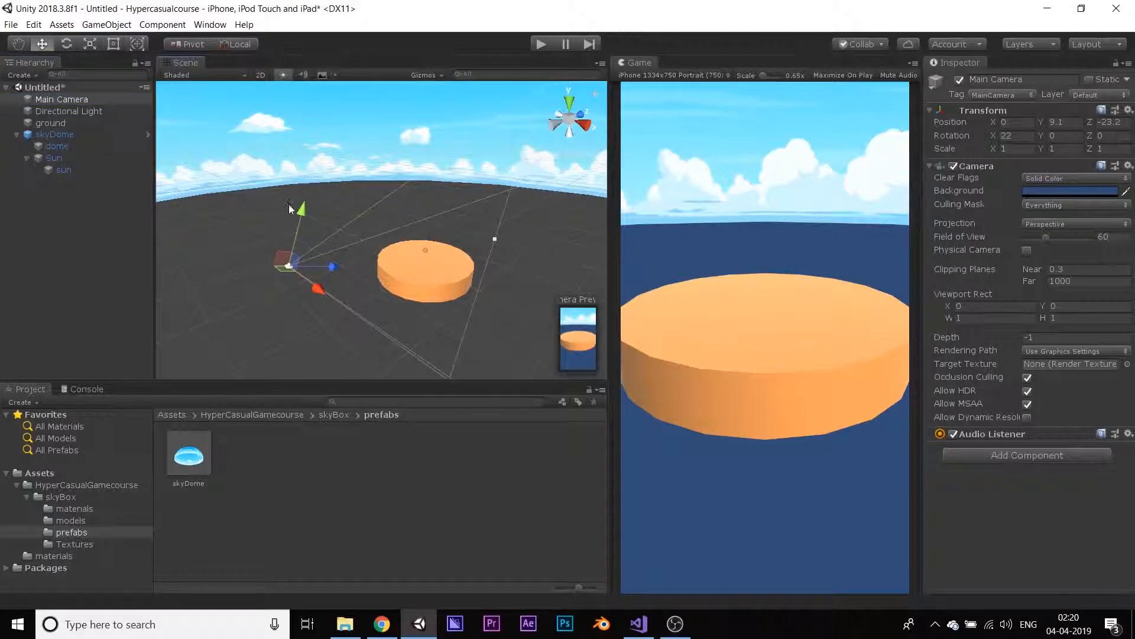
alt+drag(280, 207, 291, 187)
scroll(292, 187, down, 6)
click(63, 159)
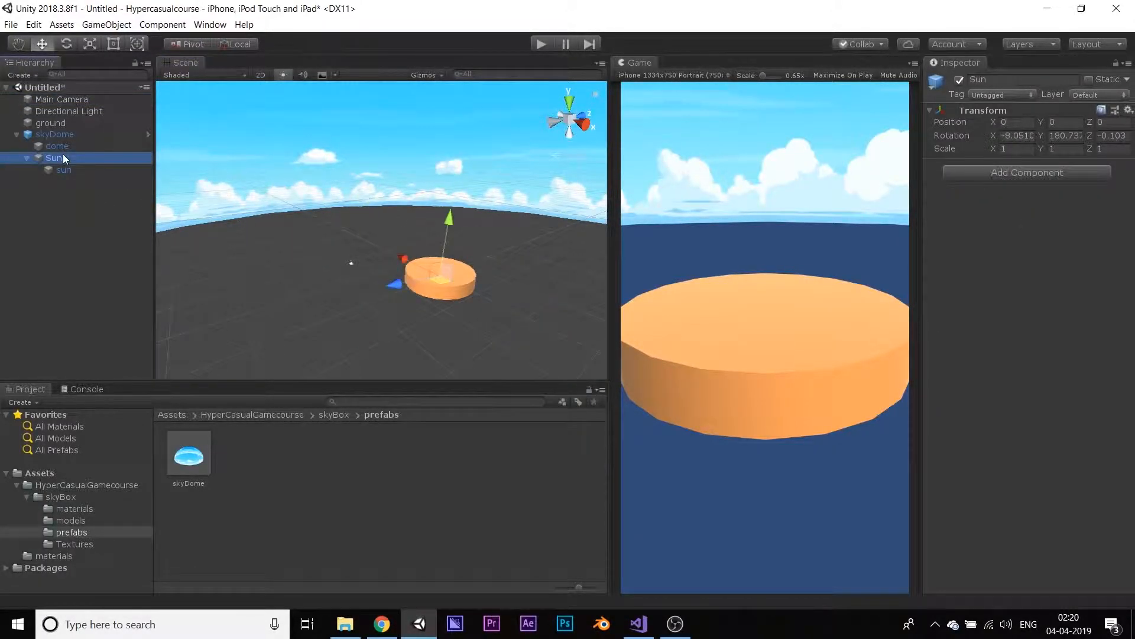
click(1077, 136)
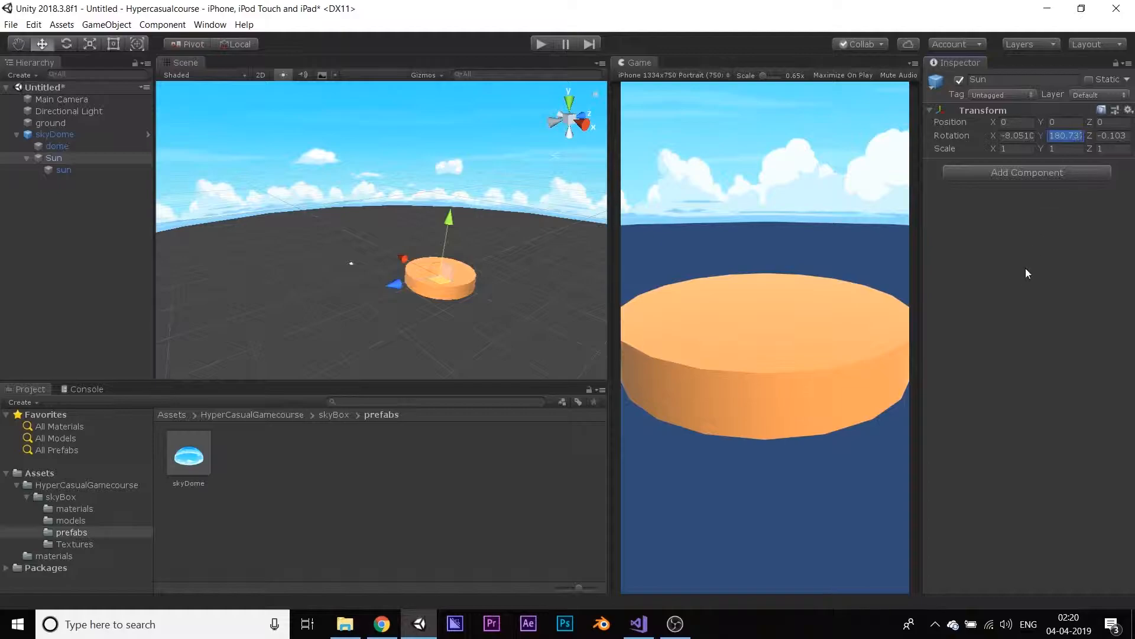
text(0)
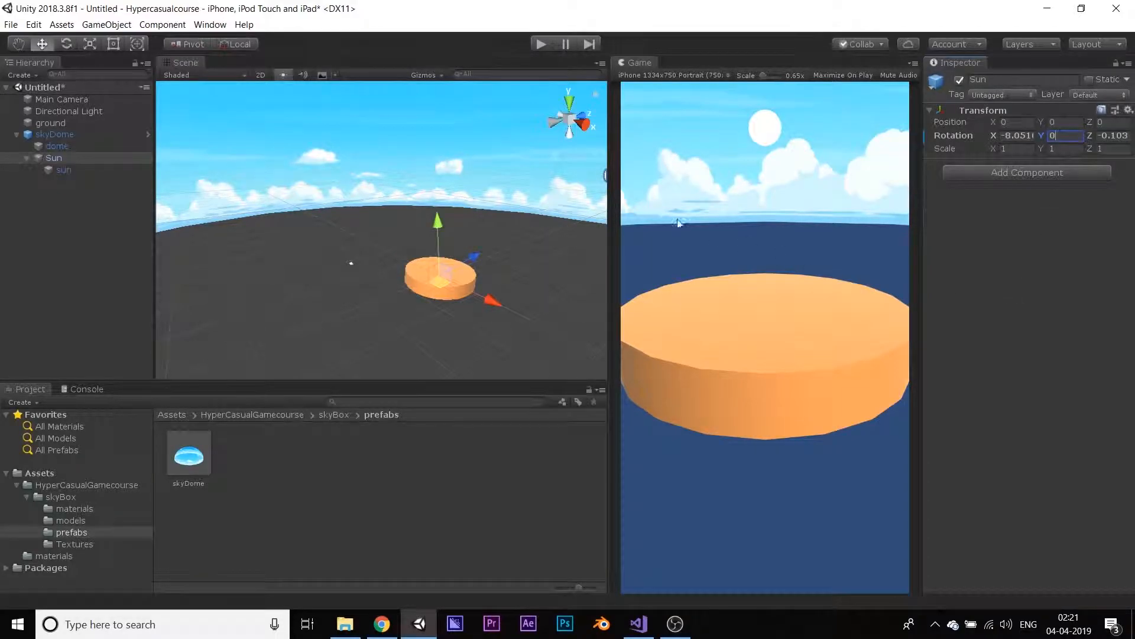
click(17, 134)
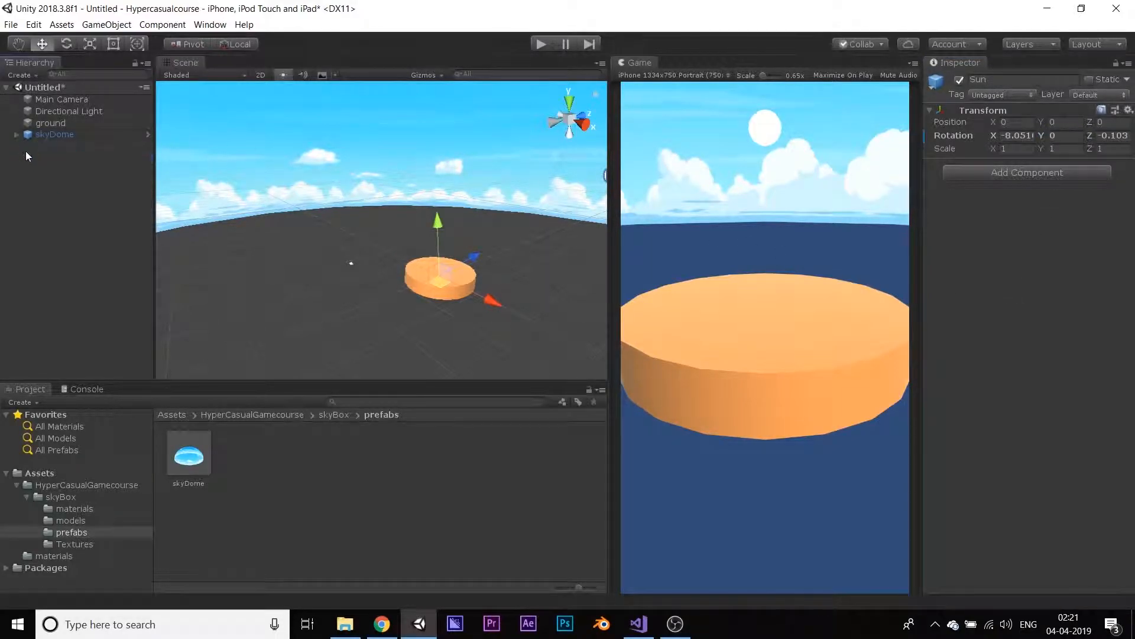
click(26, 152)
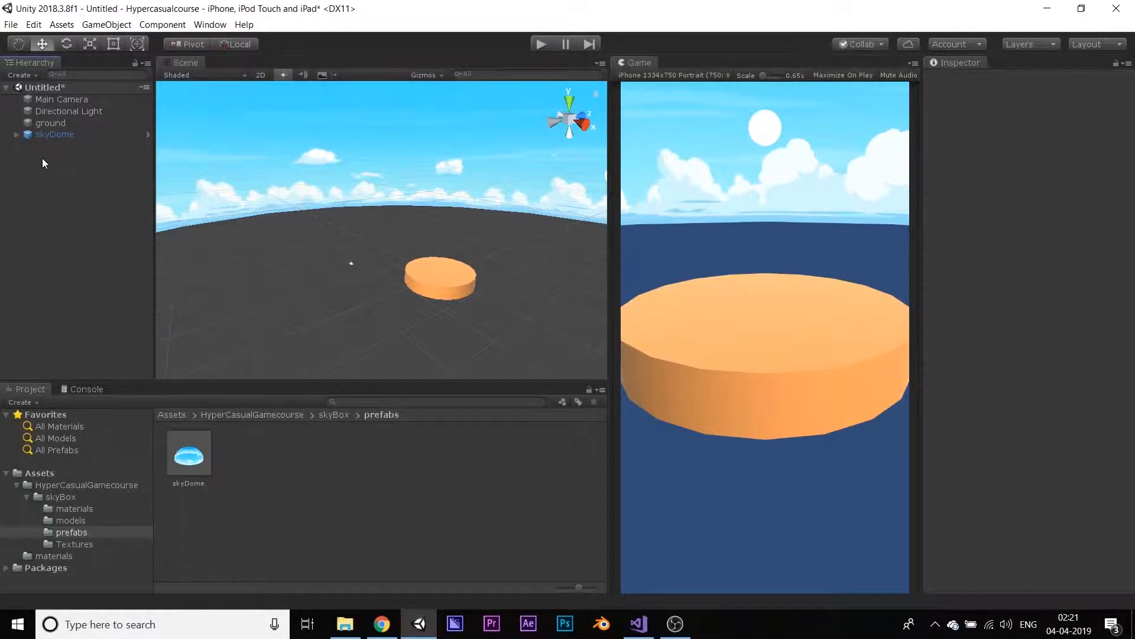
right_drag(294, 211, 301, 237)
key(w)
key(s)
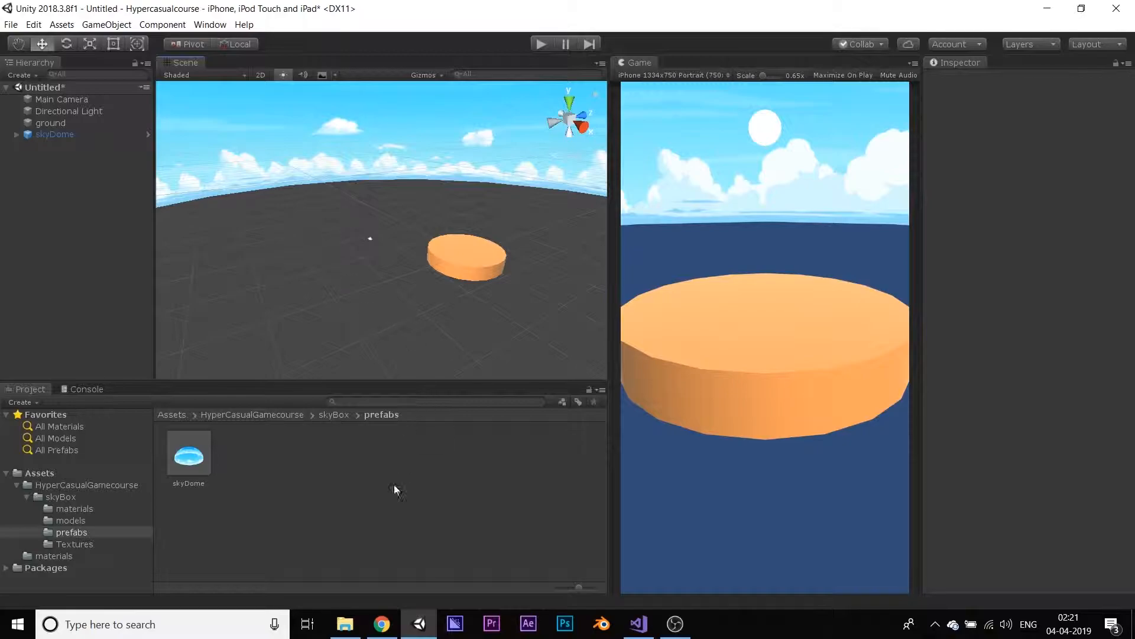
- Switch to Chrome and open google.com in a new tab
click(382, 623)
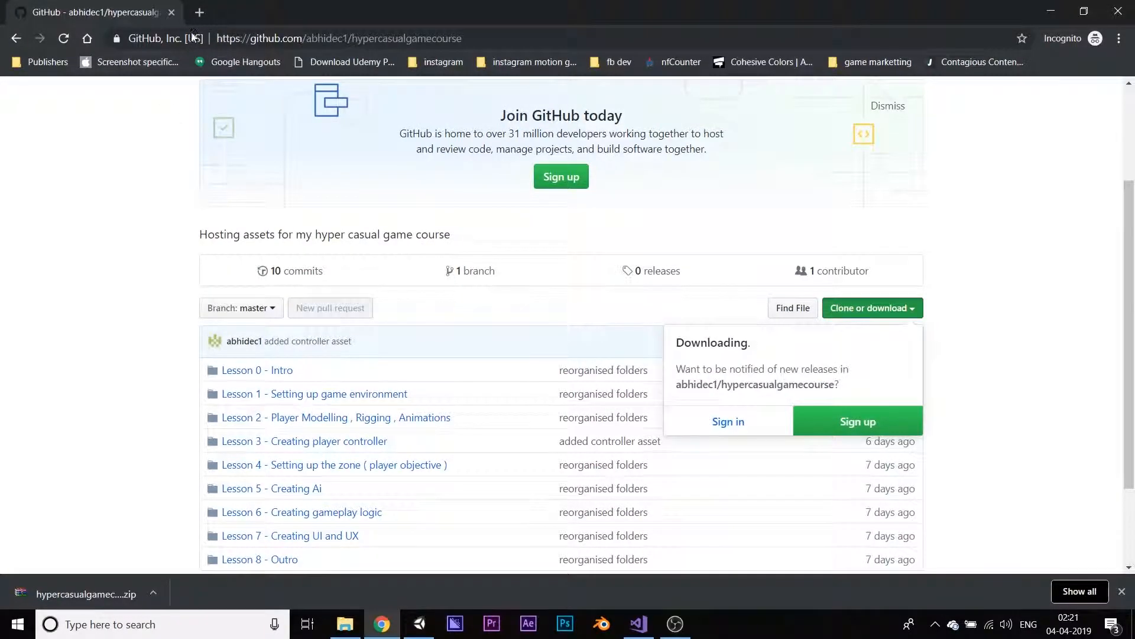
click(198, 13)
text(google)
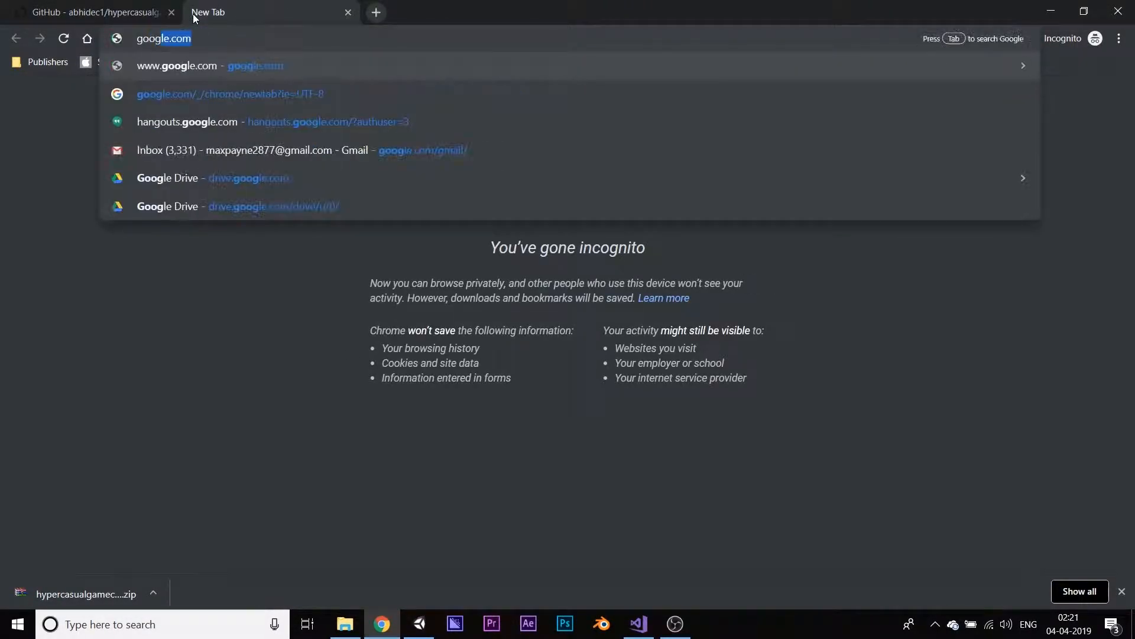
key(Return)
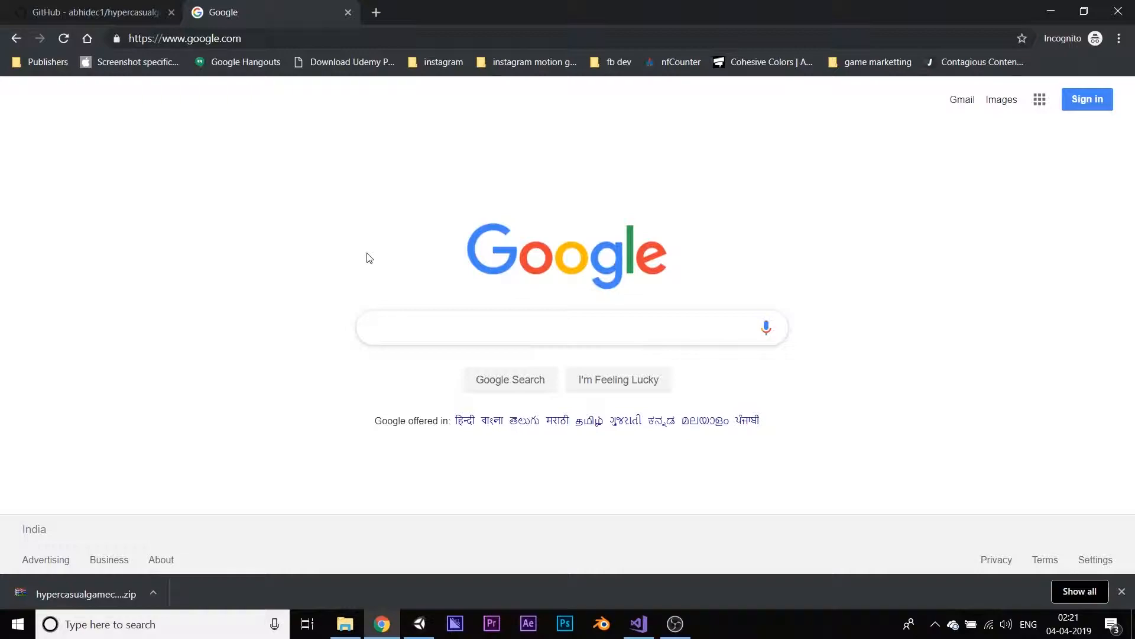
- Search Google for "toon water shader unity git"
text(wa)
key(BackSpace)
key(BackSpace)
text(toon water shader unity)
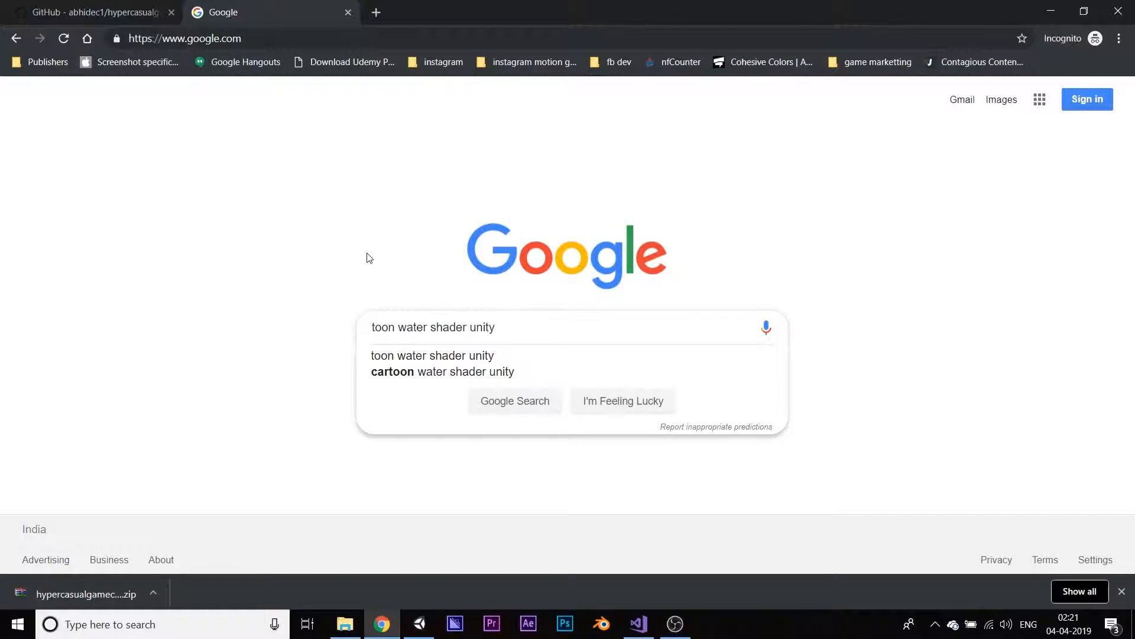
text( git)
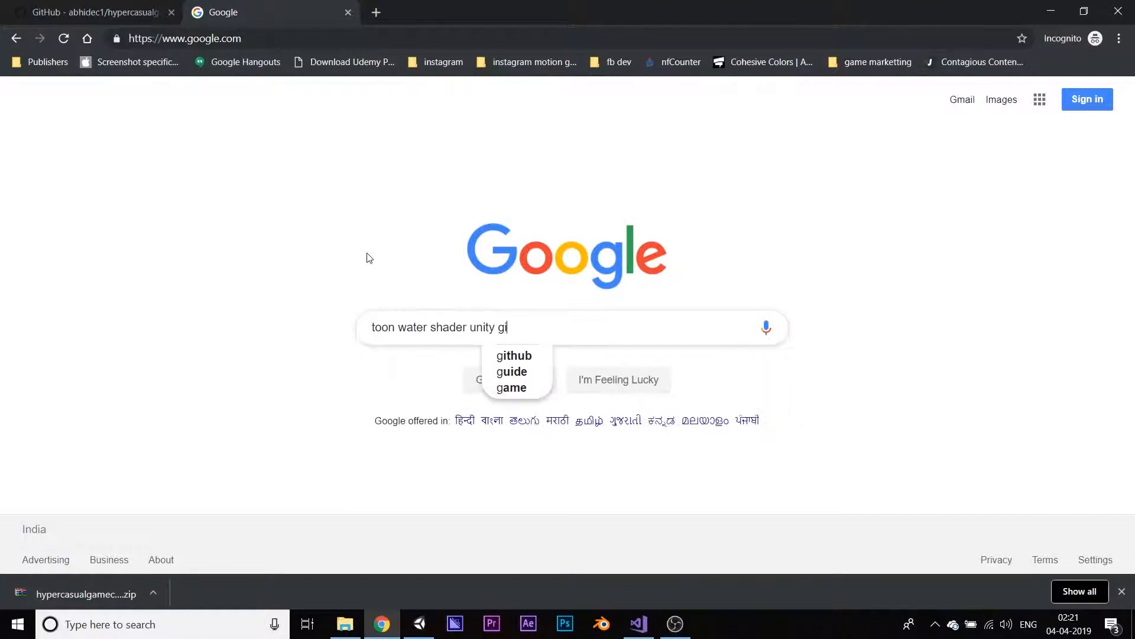
key(Return)
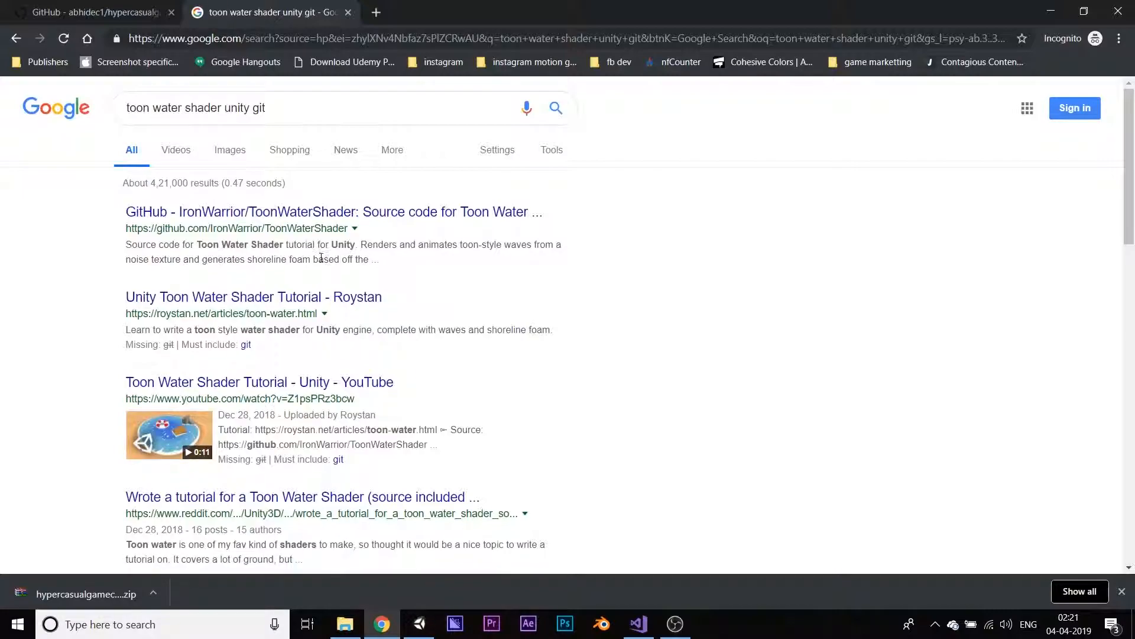
- Open the IronWarrior/ToonWaterShader GitHub repository from the search results
scroll(368, 258, down, 5)
scroll(322, 262, up, 5)
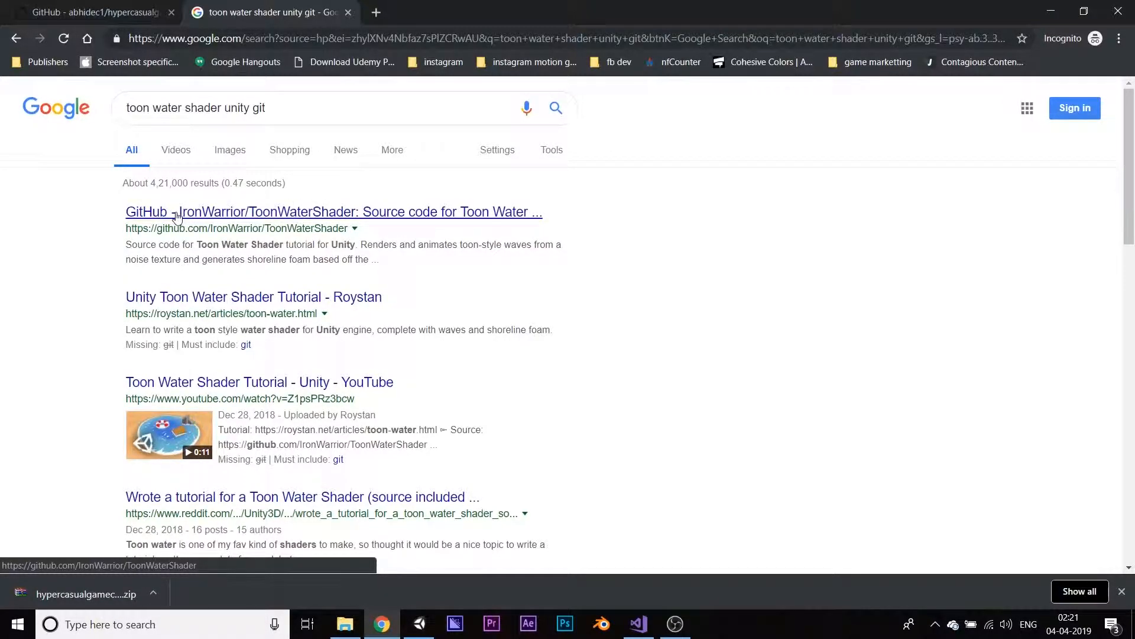
click(220, 213)
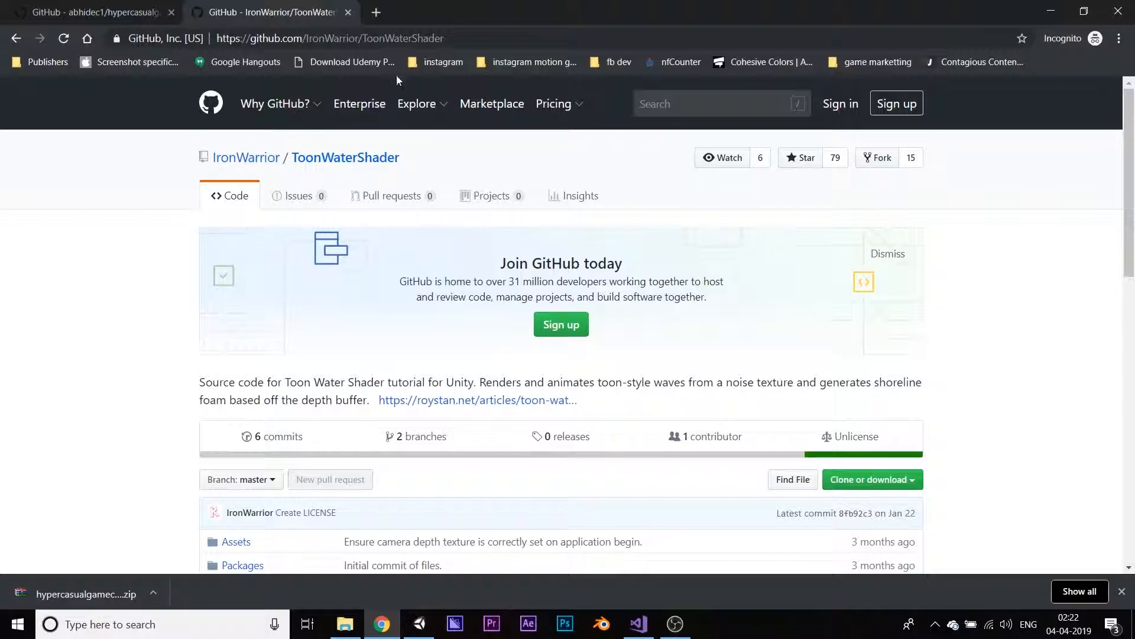
click(387, 38)
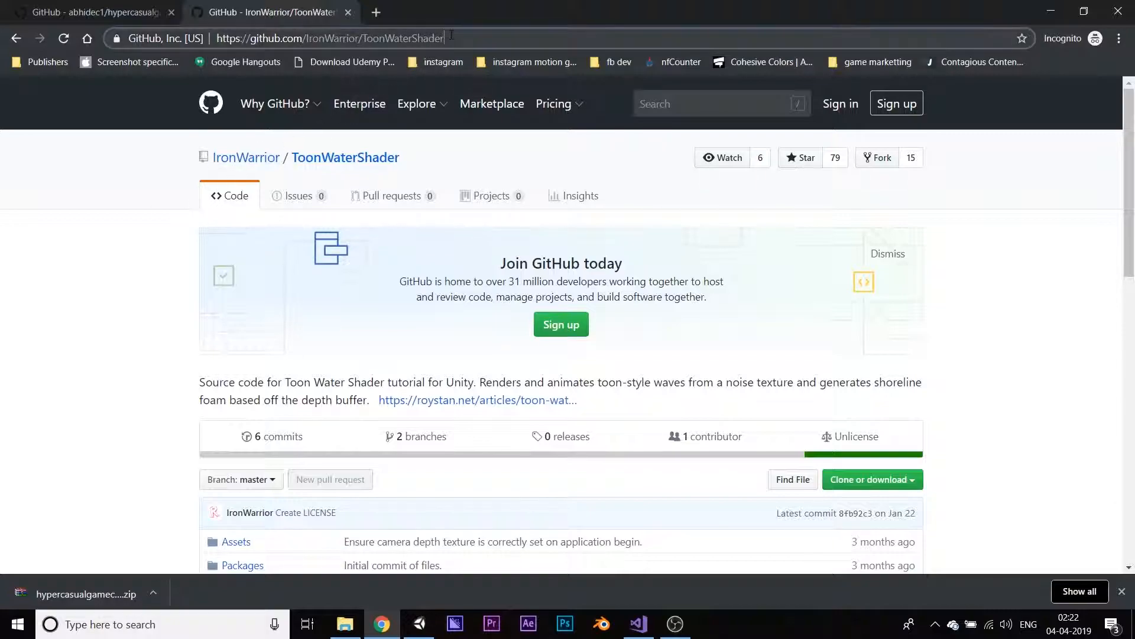
click(173, 195)
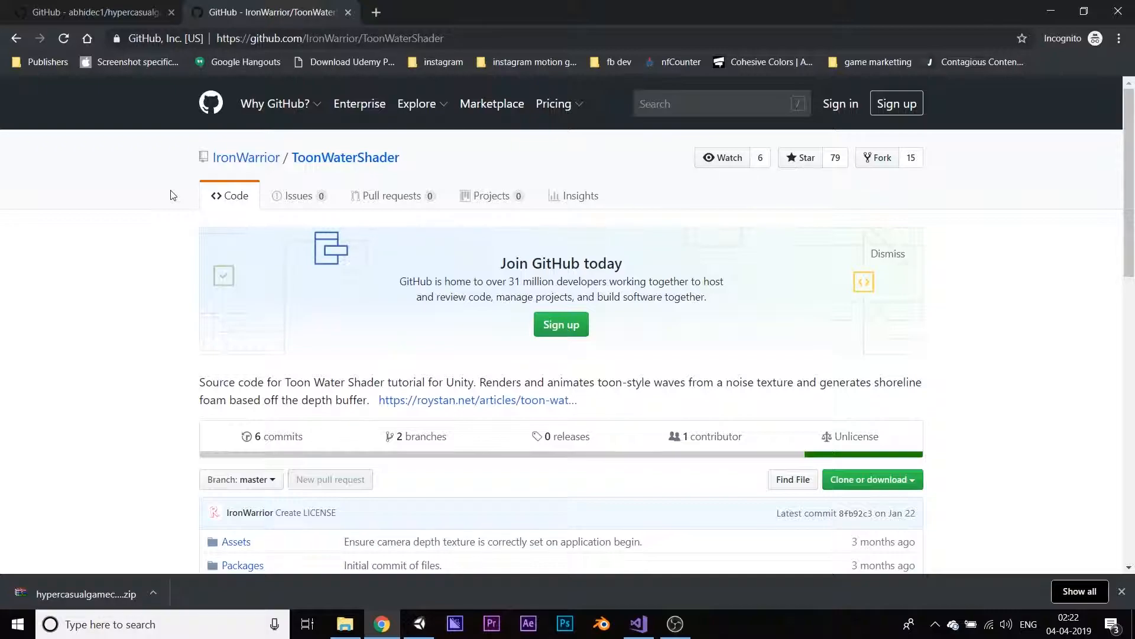
- Download the ToonWaterShader repository as the ZIP archive ToonWaterShader-master to Downloads and show the saved file in its folder
scroll(275, 225, down, 15)
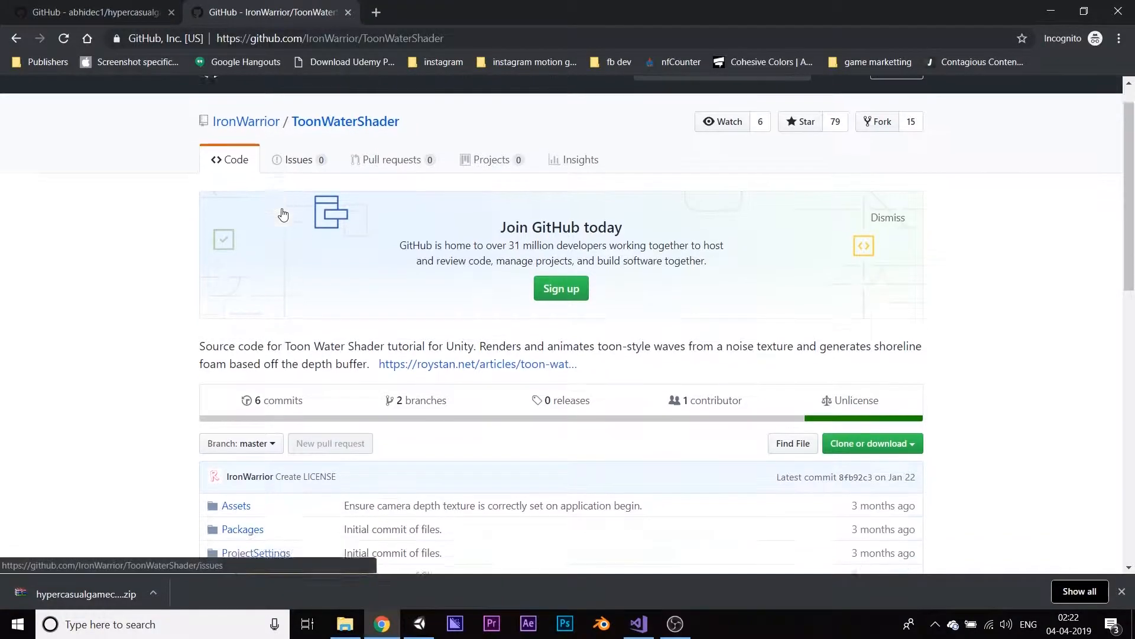
scroll(340, 238, up, 1)
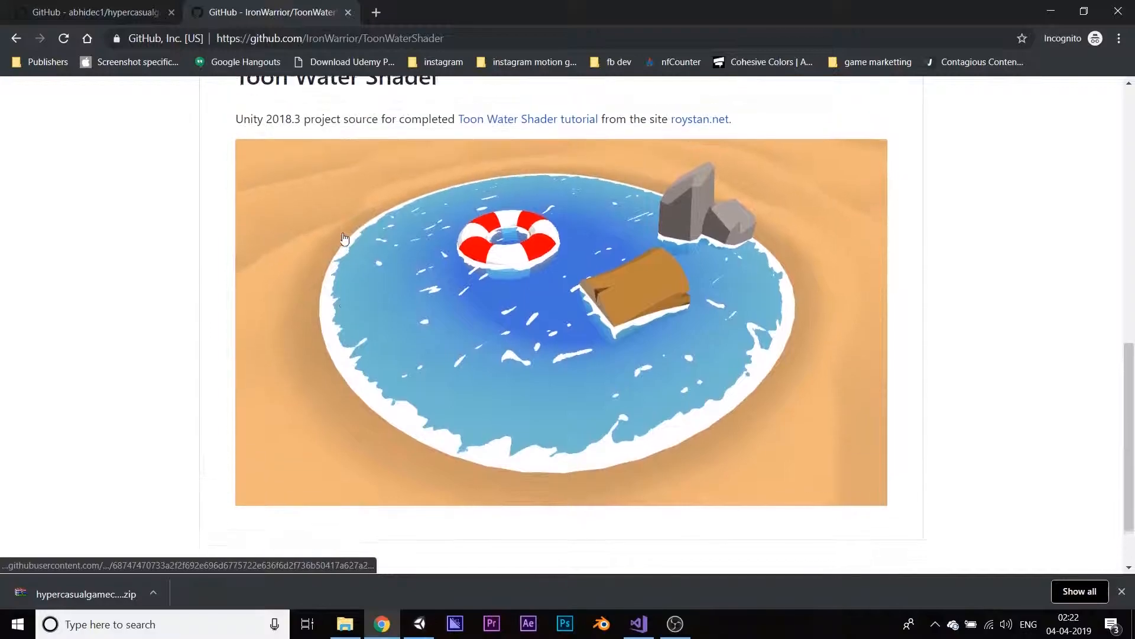
scroll(341, 238, up, 6)
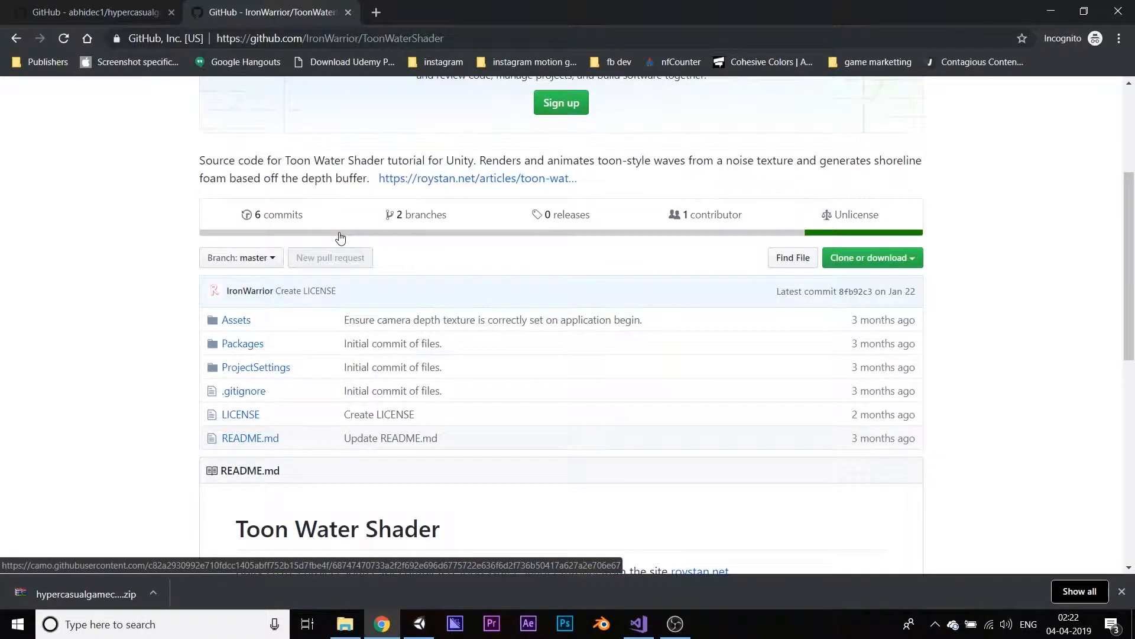
scroll(791, 274, up, 2)
scroll(874, 294, down, 2)
click(846, 264)
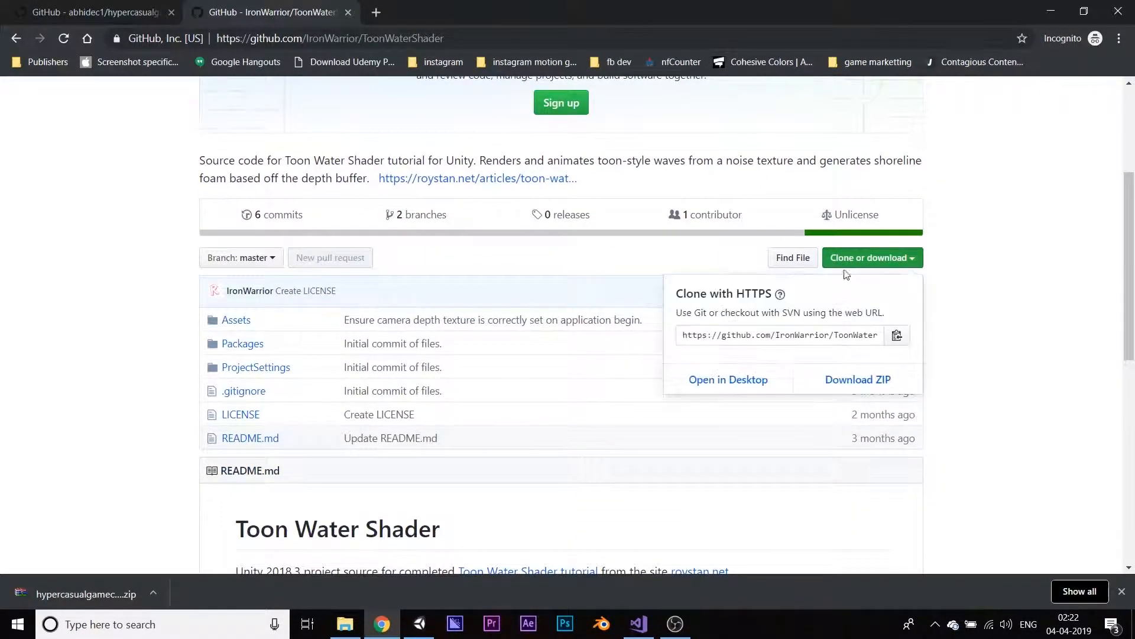
click(836, 374)
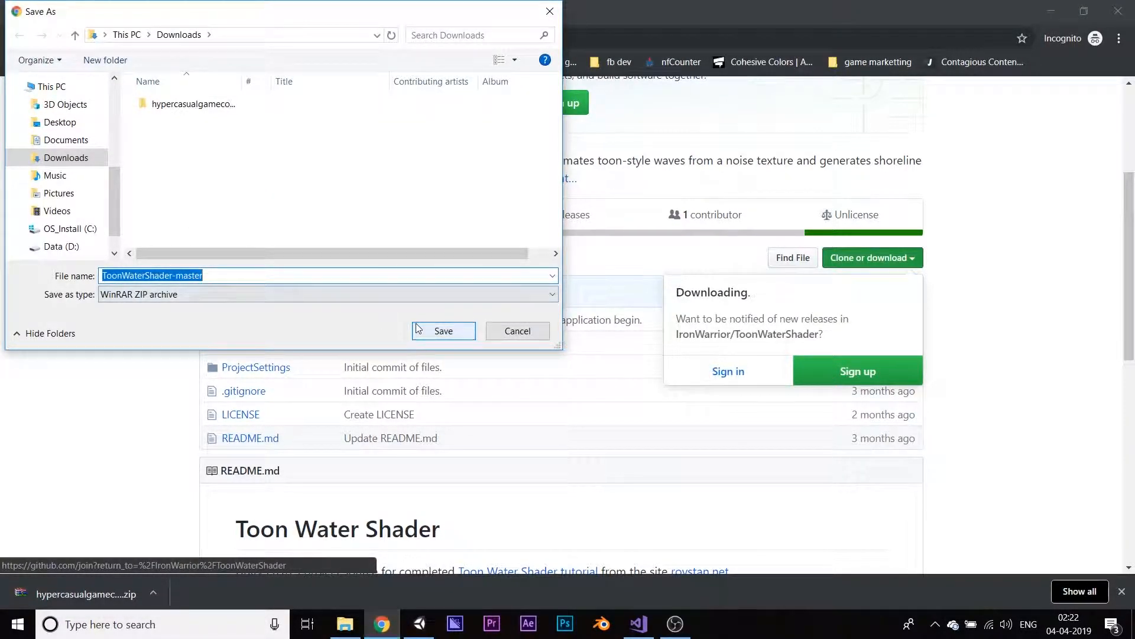
click(443, 331)
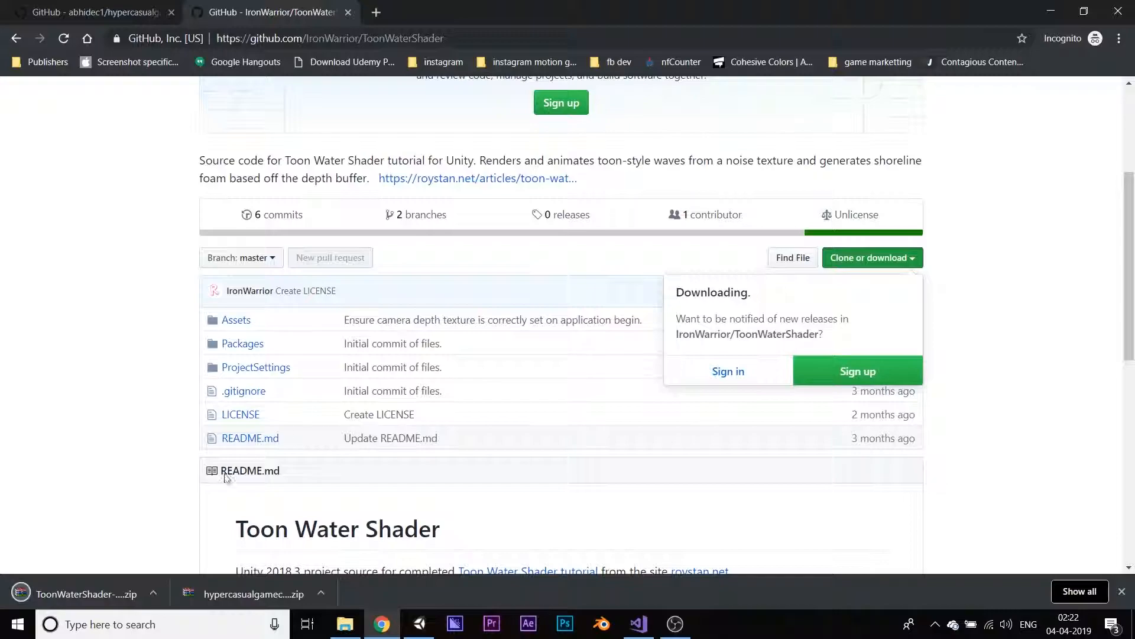
click(152, 593)
click(169, 544)
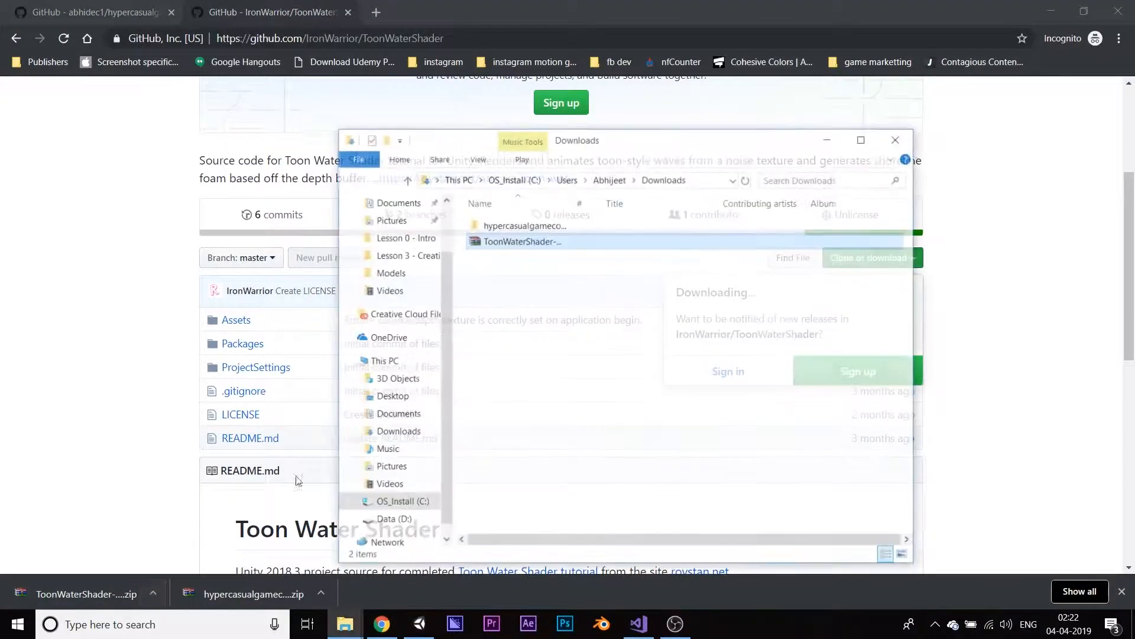
- Extract the ToonWaterShader-master archive in Downloads and select all the contents of its Assets folder
right_click(508, 247)
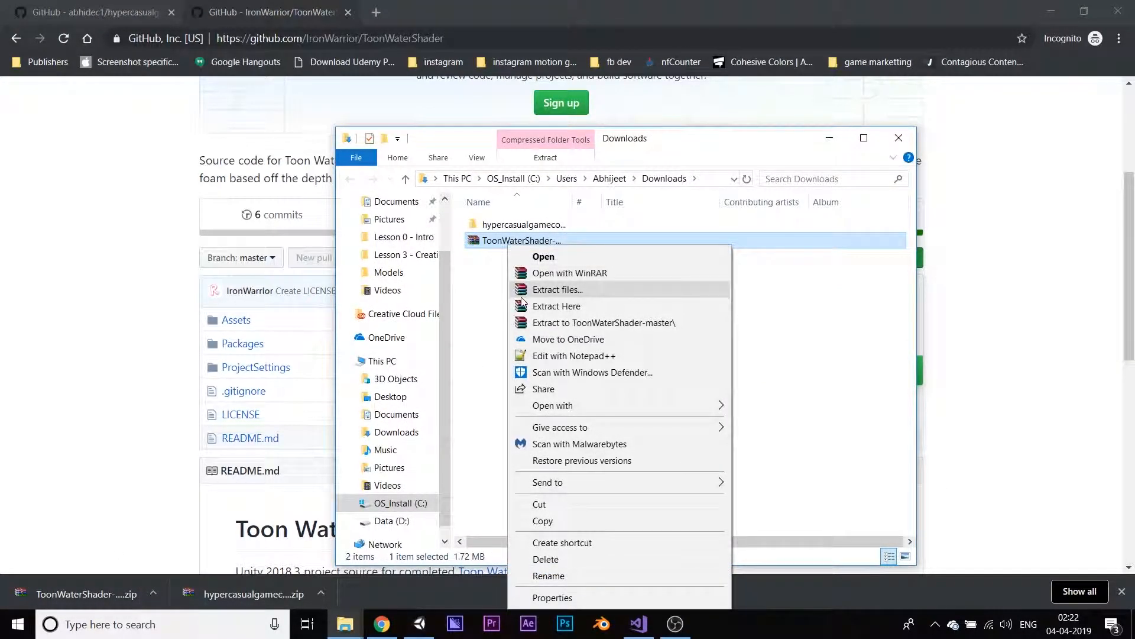
click(525, 306)
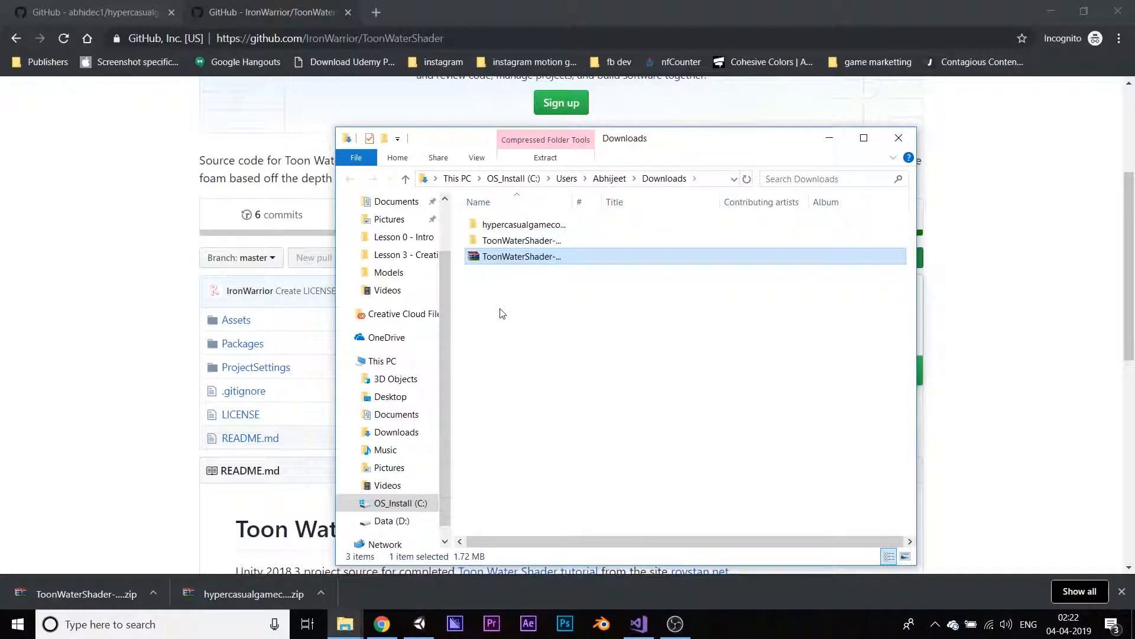
double_click(502, 241)
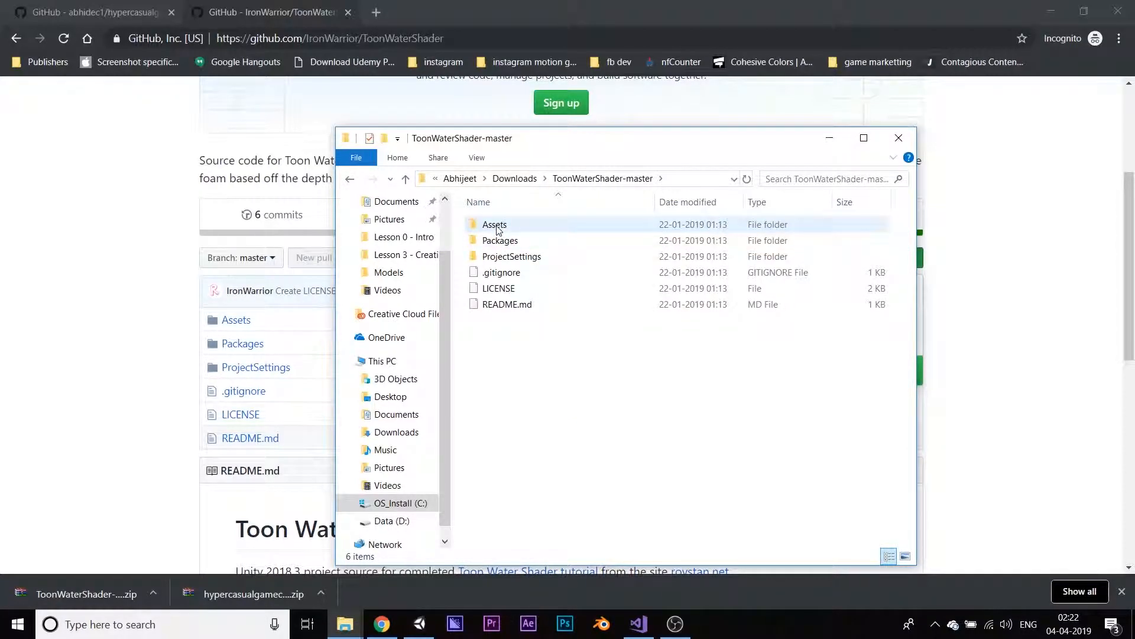
double_click(495, 225)
drag(567, 450, 480, 219)
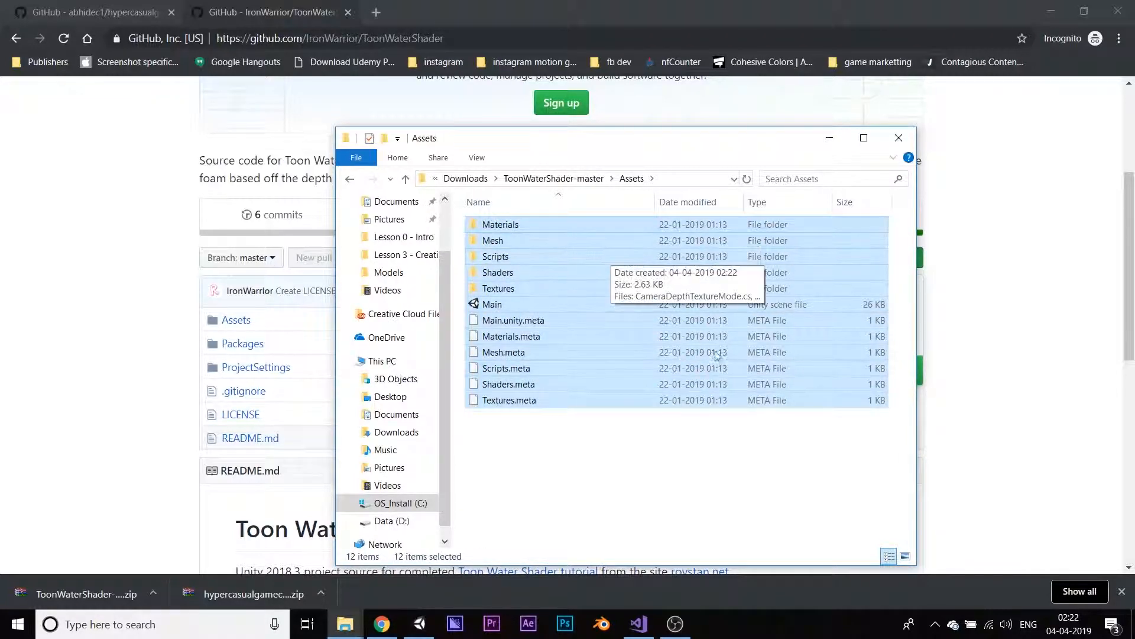
- Switch to Unity and create a folder named water in the project's Assets root
click(419, 623)
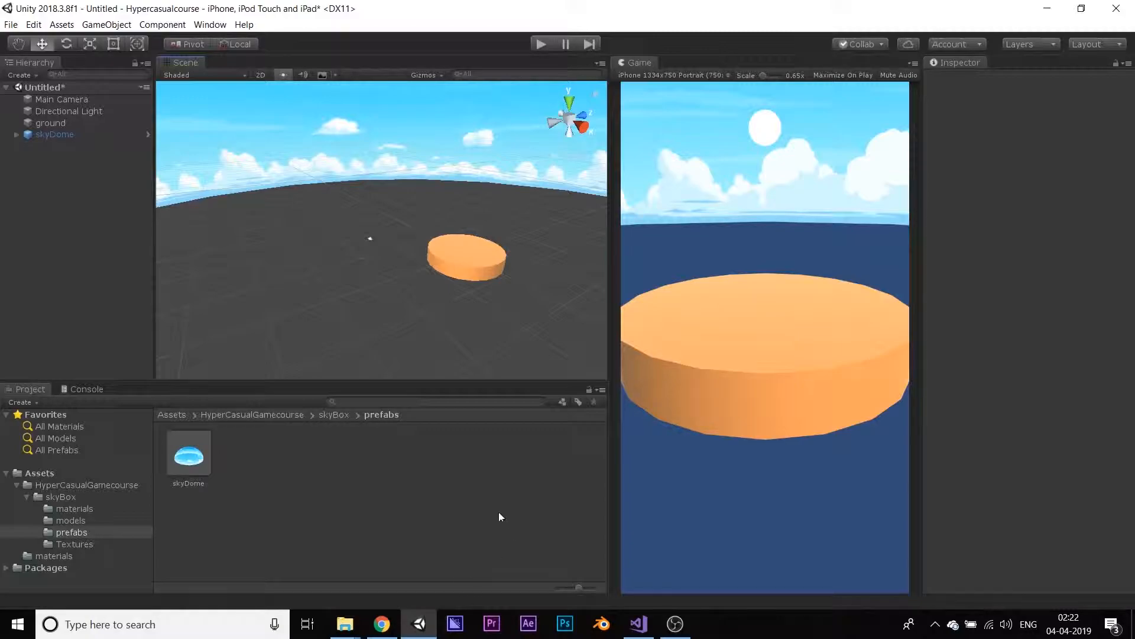
click(52, 473)
right_click(366, 477)
mouse_move(564, 185)
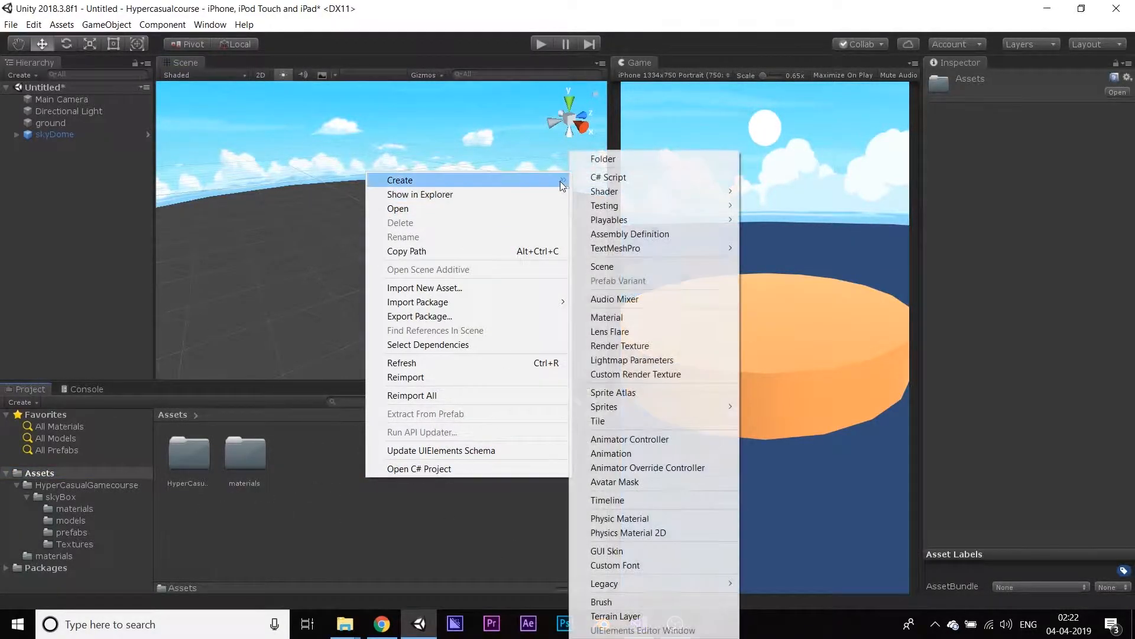
click(603, 159)
text(water)
key(Return)
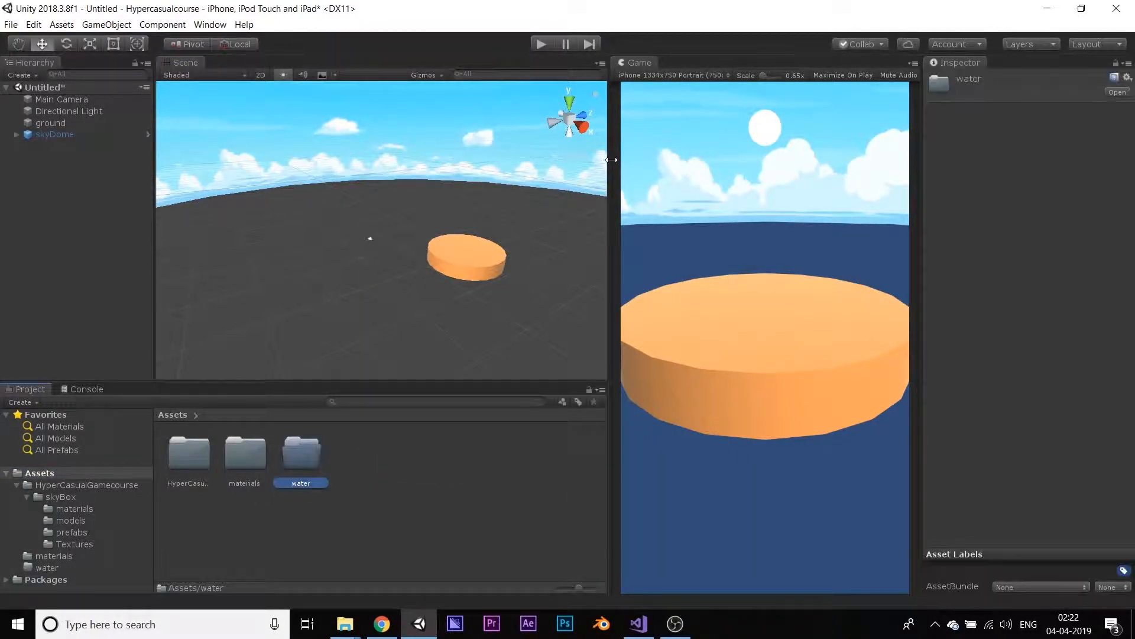
- Import the selected ToonWaterShader asset files from File Explorer into the project's water folder
double_click(301, 455)
click(344, 623)
drag(591, 288, 203, 510)
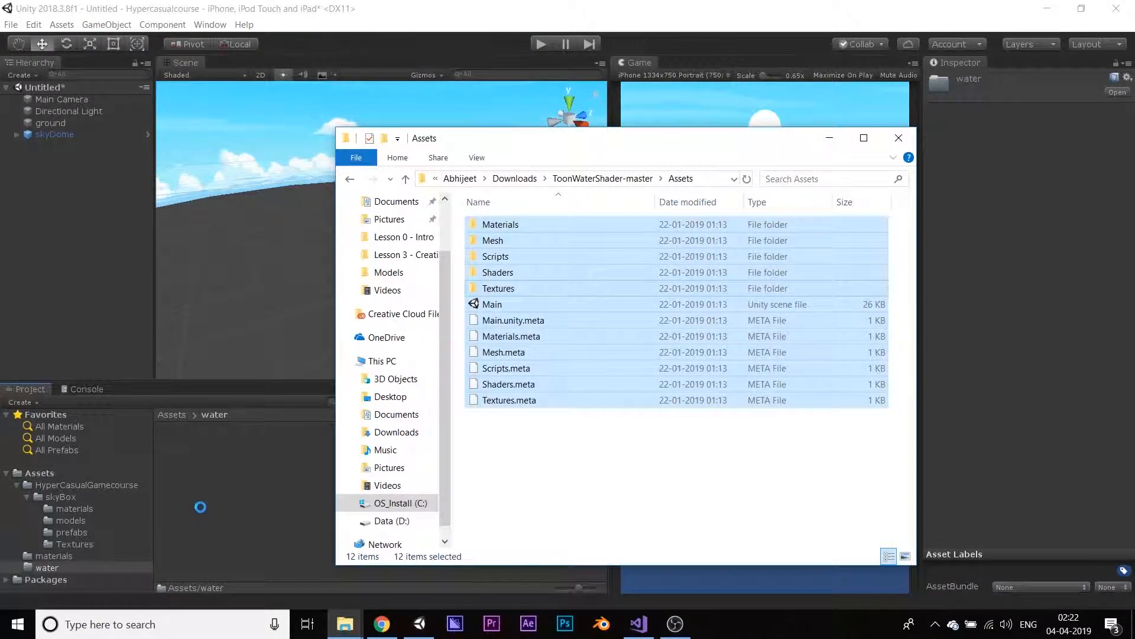
click(262, 507)
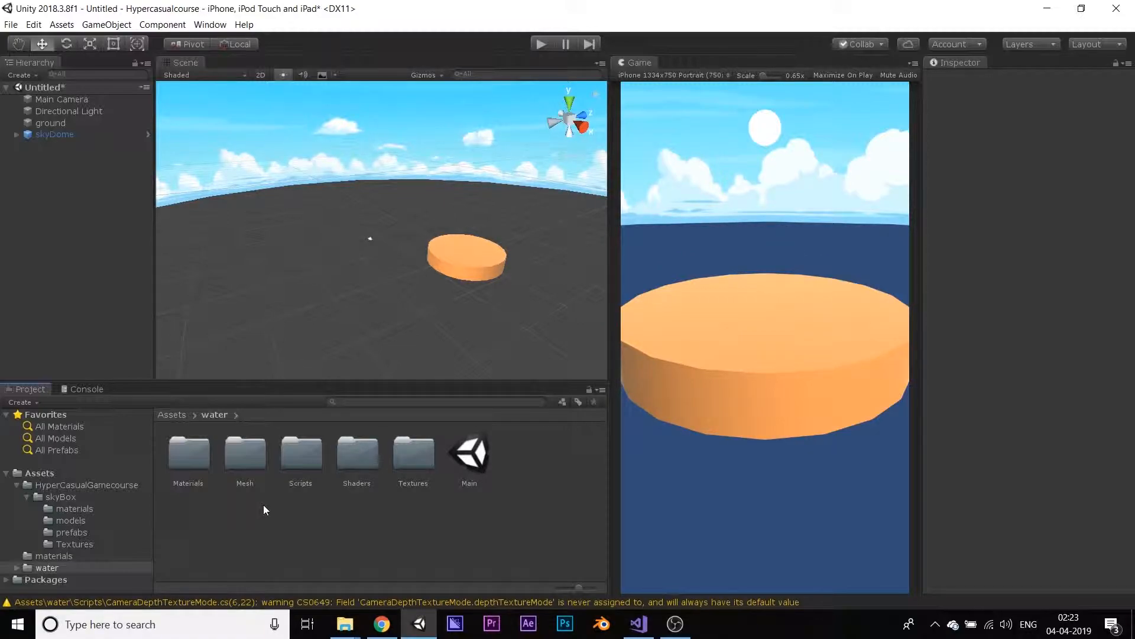
- Add the Pond model from the water/Mesh folder to the scene and expand its child objects
double_click(254, 454)
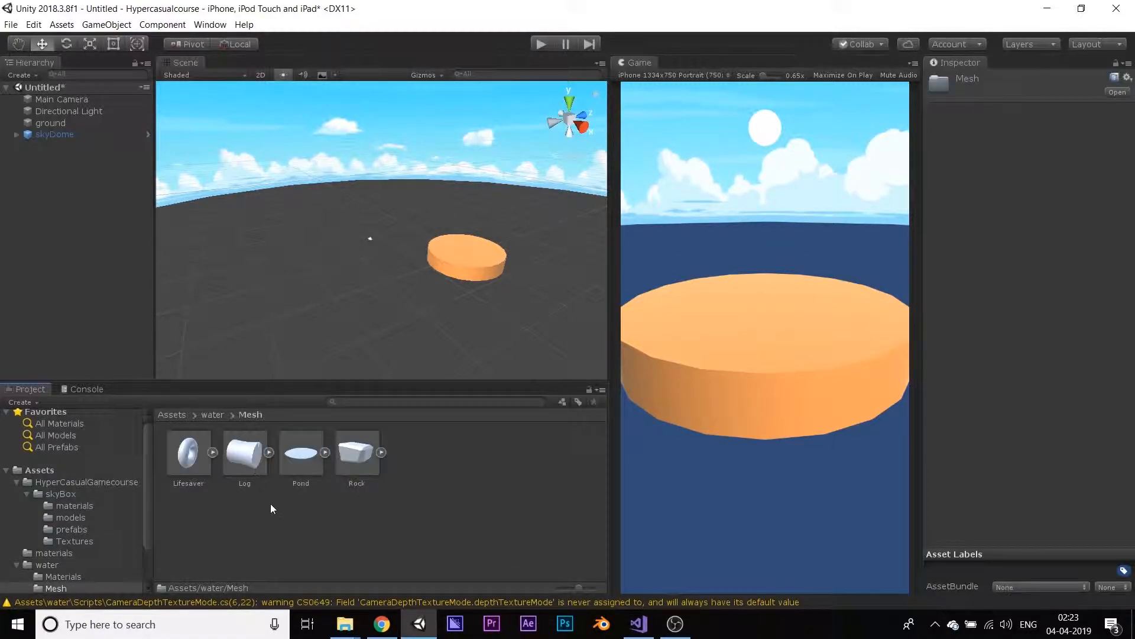
drag(313, 454, 6, 245)
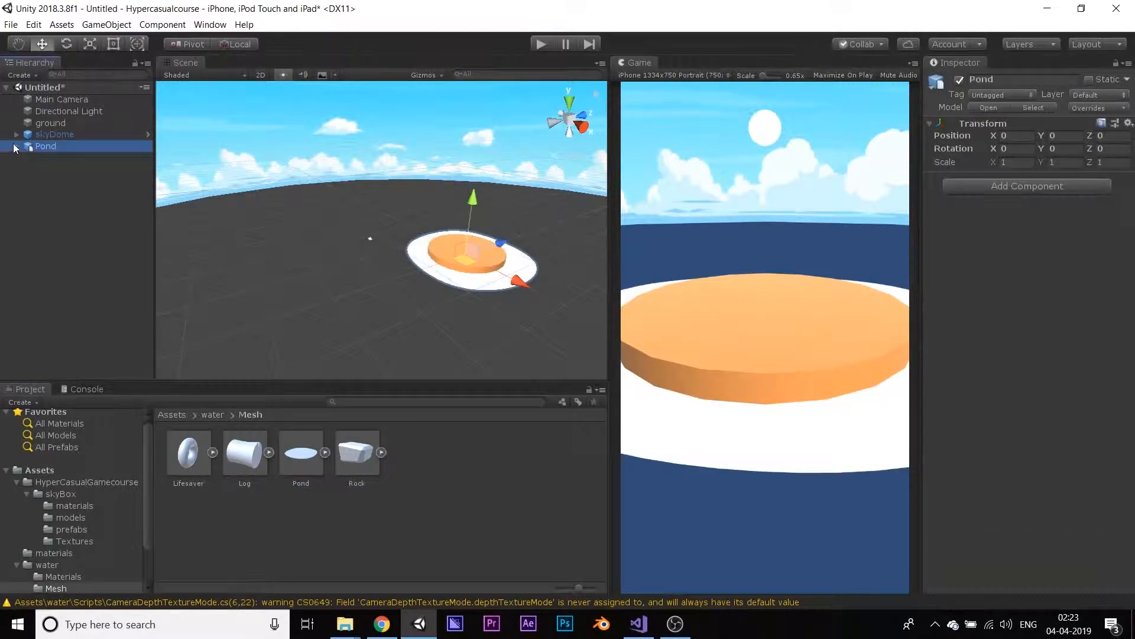
click(14, 145)
- Try to move the Water child out of the Pond prefab instance
click(75, 171)
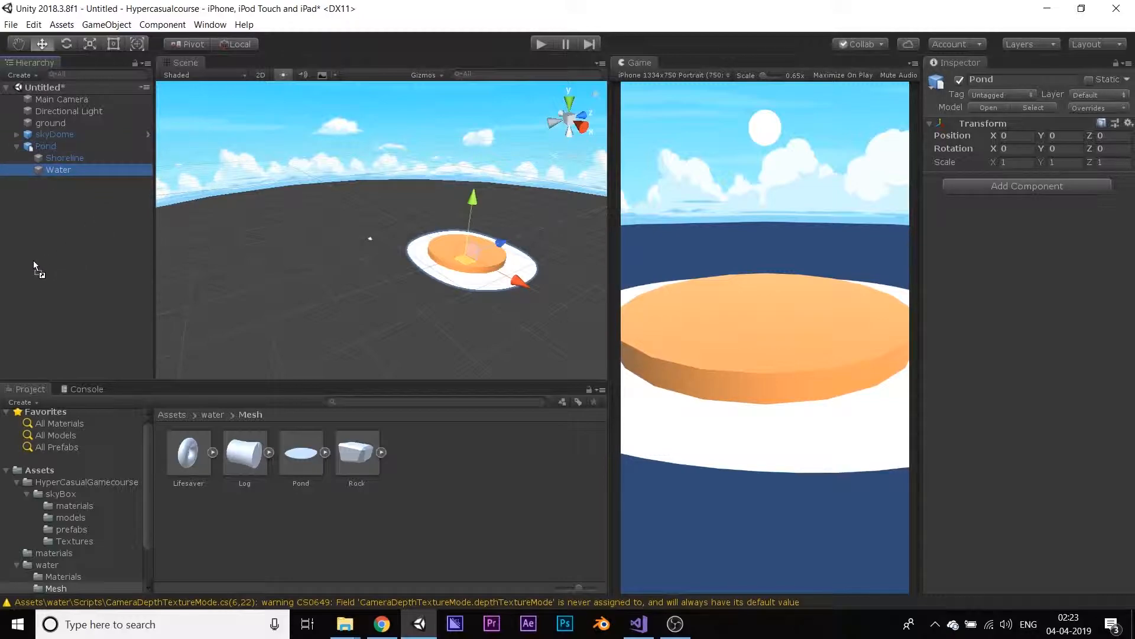
drag(32, 269, 31, 273)
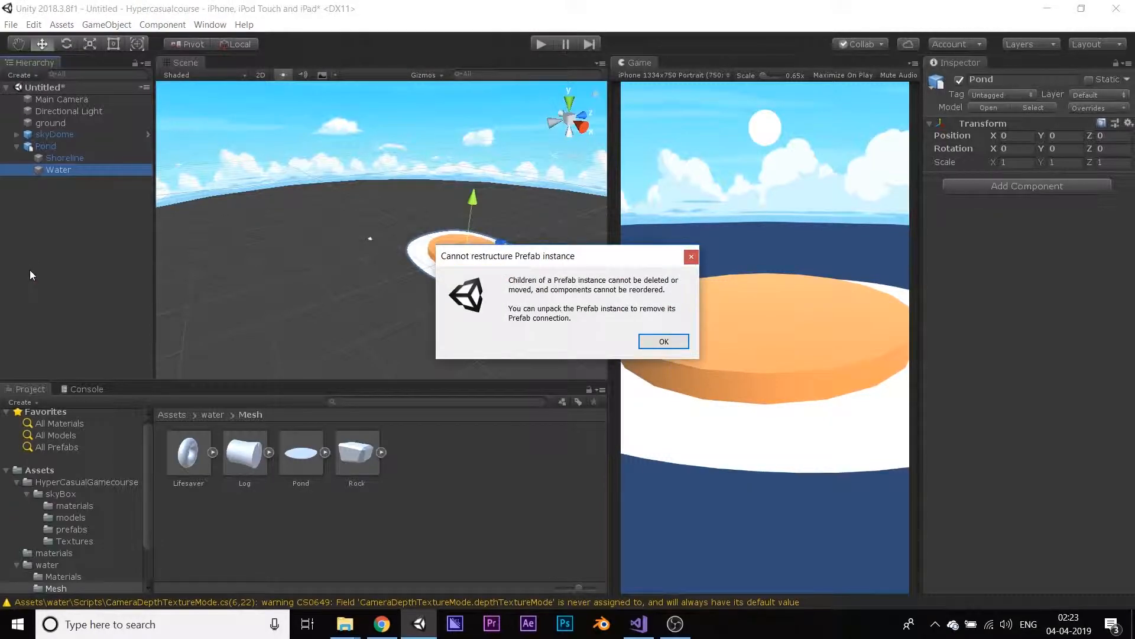
click(661, 342)
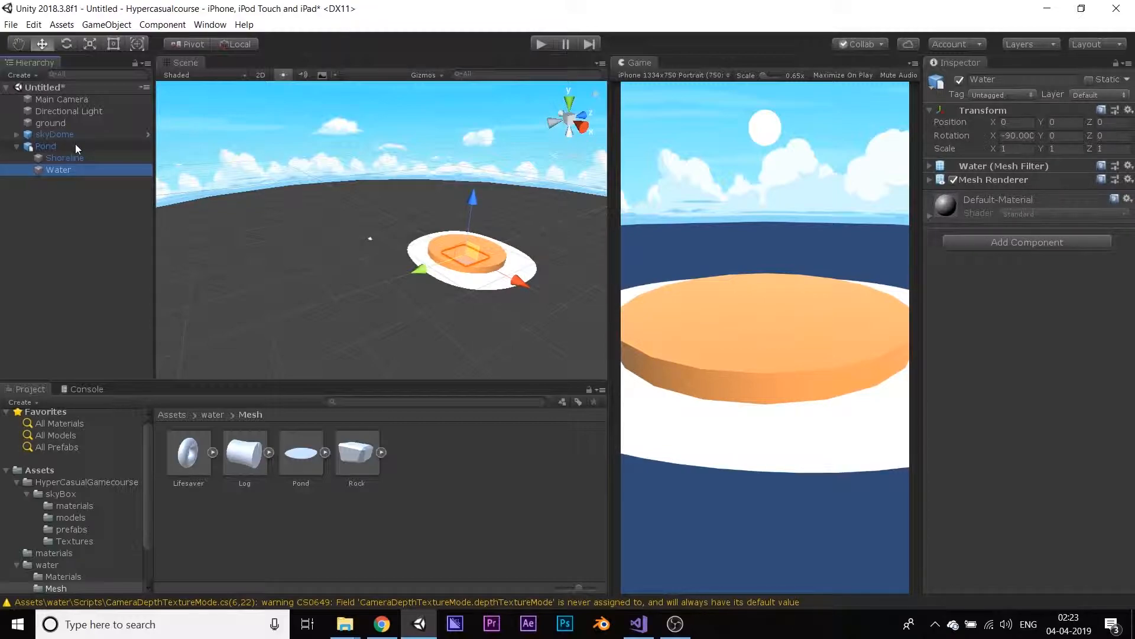
- Unpack the Pond prefab to free its Water child to the scene root, and delete the Pond object
right_click(41, 146)
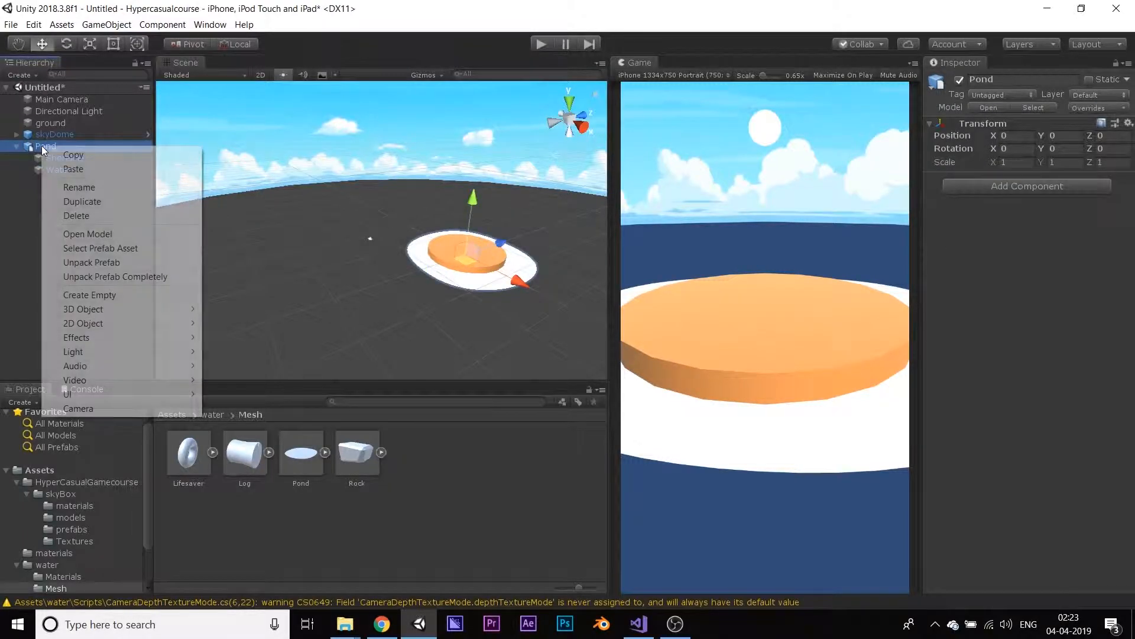
click(122, 262)
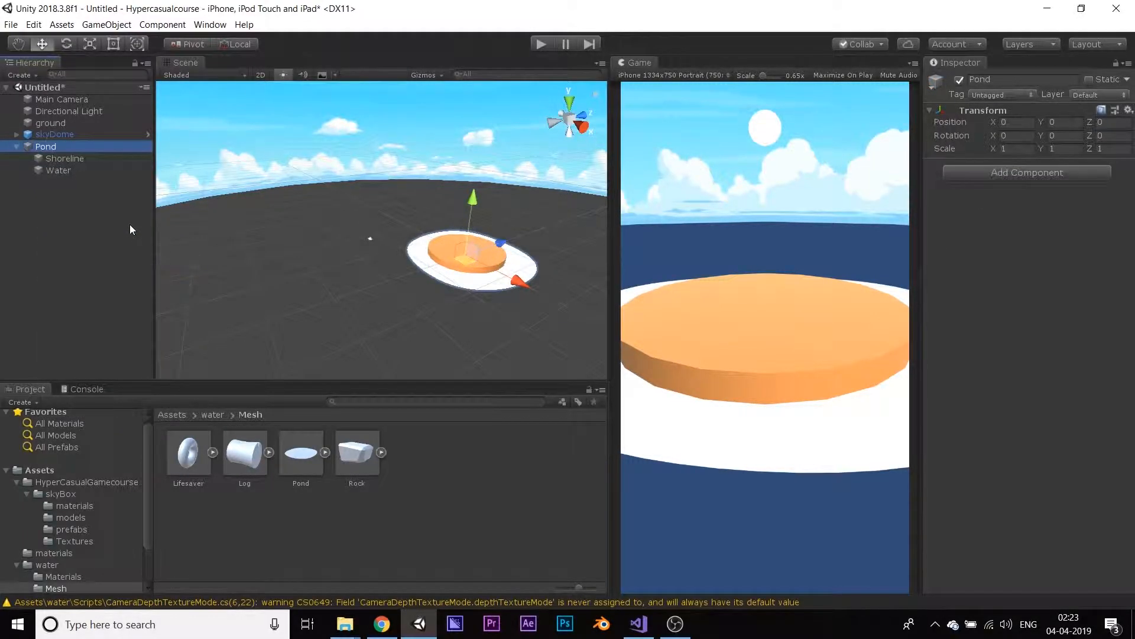
click(49, 170)
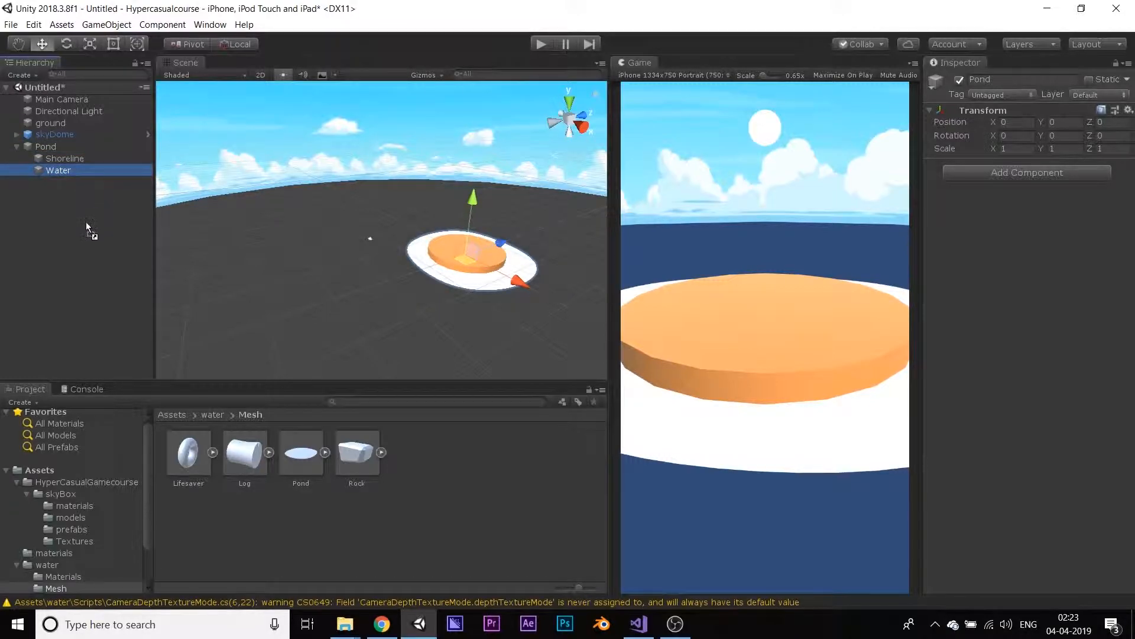
drag(46, 245, 41, 246)
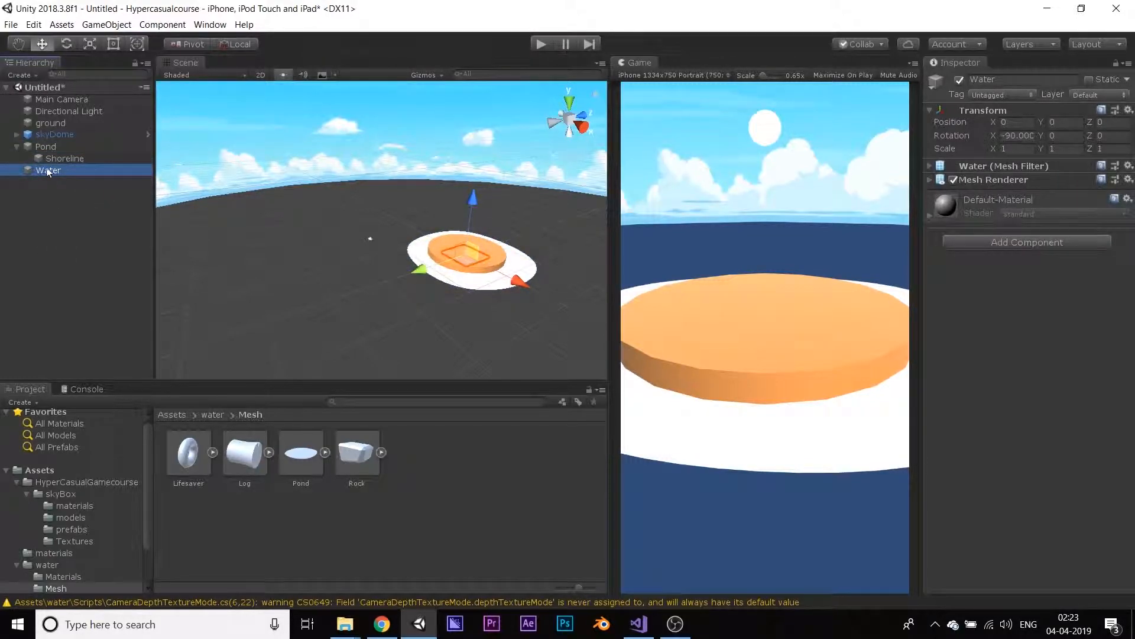
right_click(37, 147)
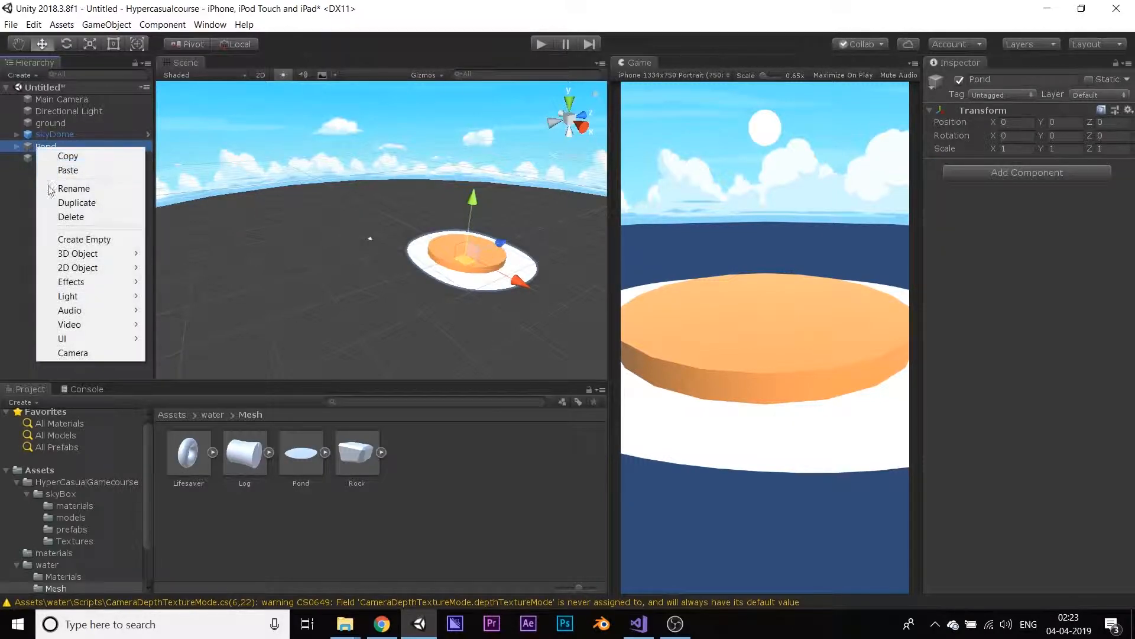
click(55, 217)
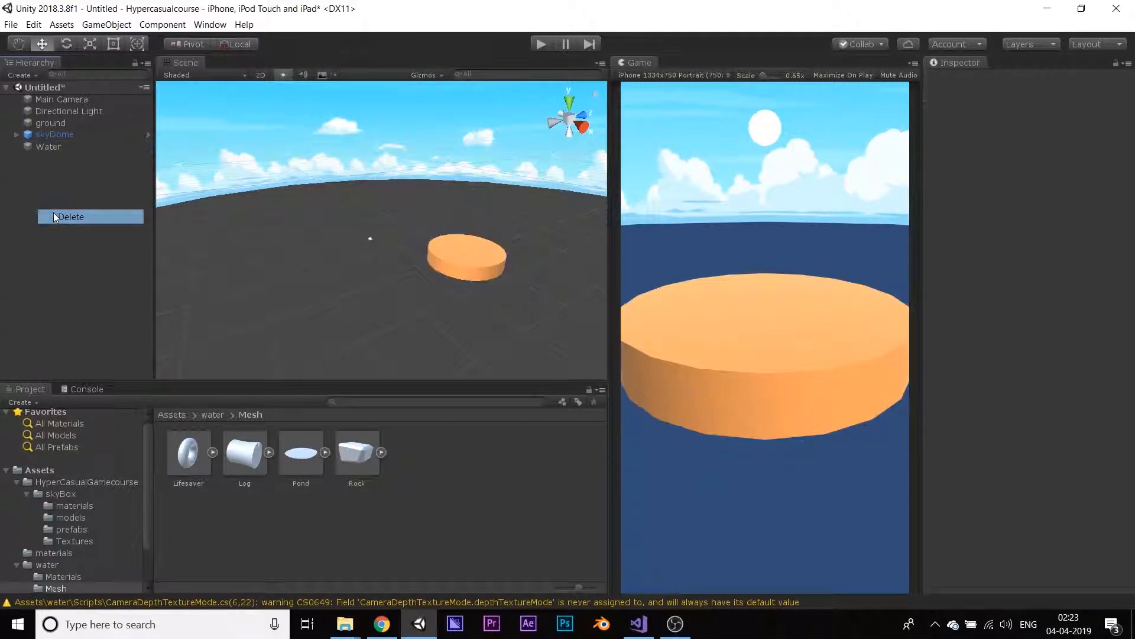
- Scale the Water object to 16 in both X and Y
click(56, 148)
key(f)
right_drag(307, 179, 247, 278)
key(w)
key(s)
click(1015, 149)
text(16)
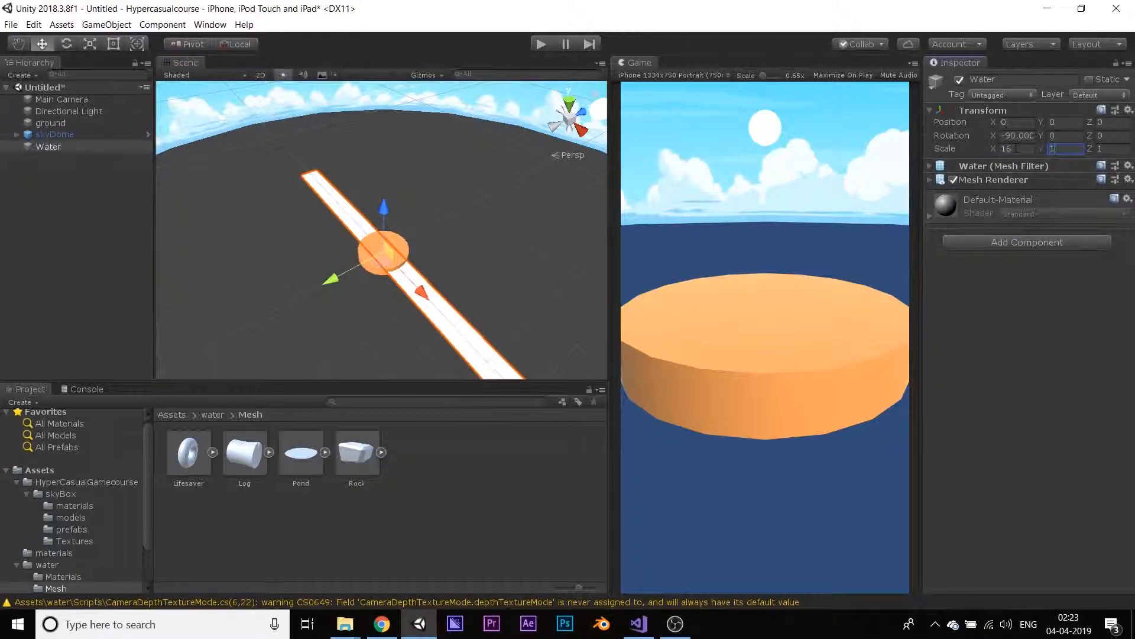
key(Tab)
text(16)
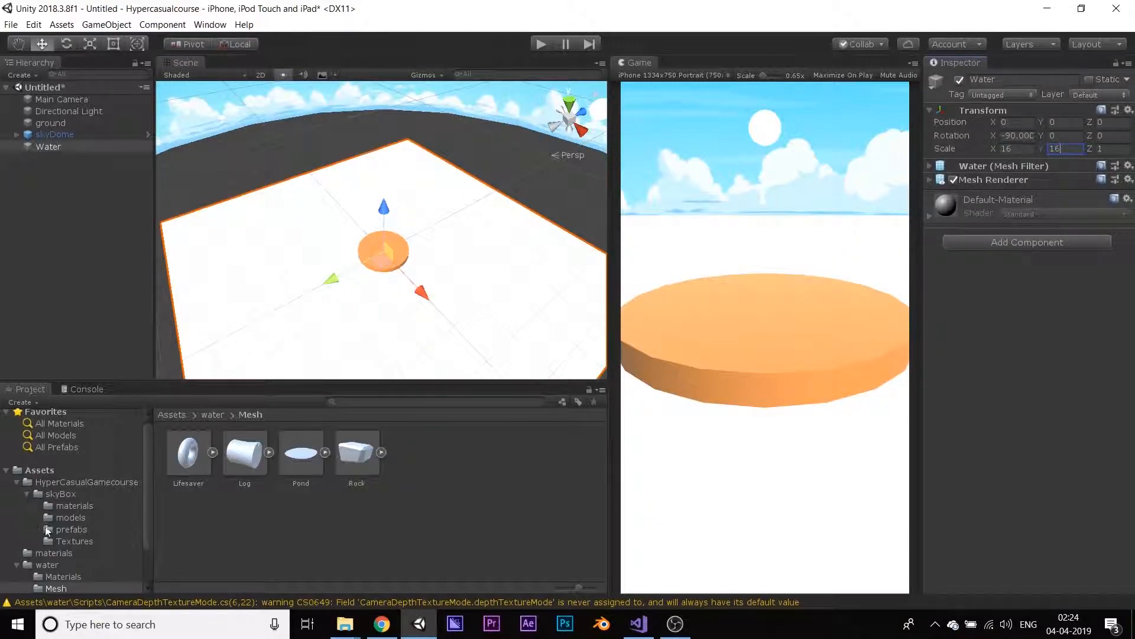
- Assign the ToonWater material from the water/Materials folder to the Water object
scroll(91, 443, down, 3)
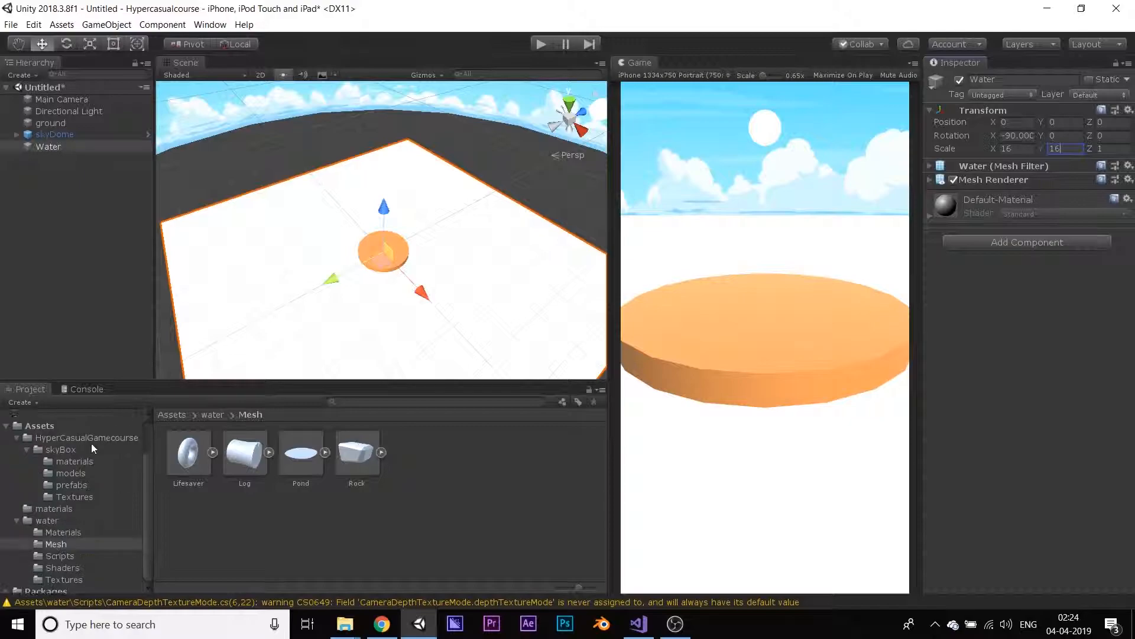
click(70, 526)
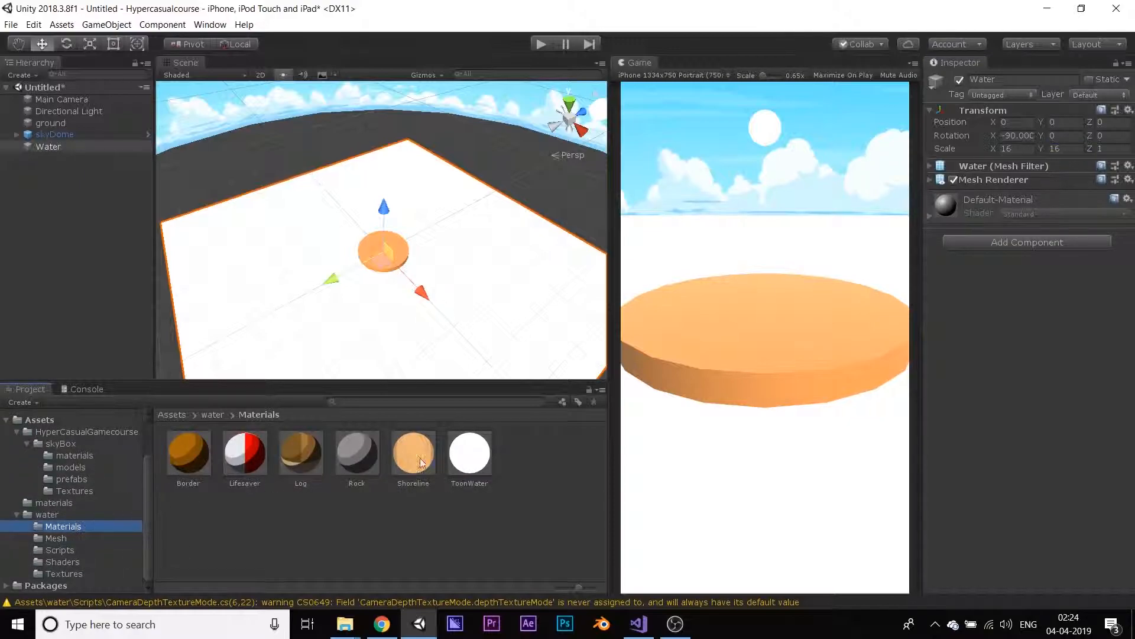
drag(472, 454, 1087, 292)
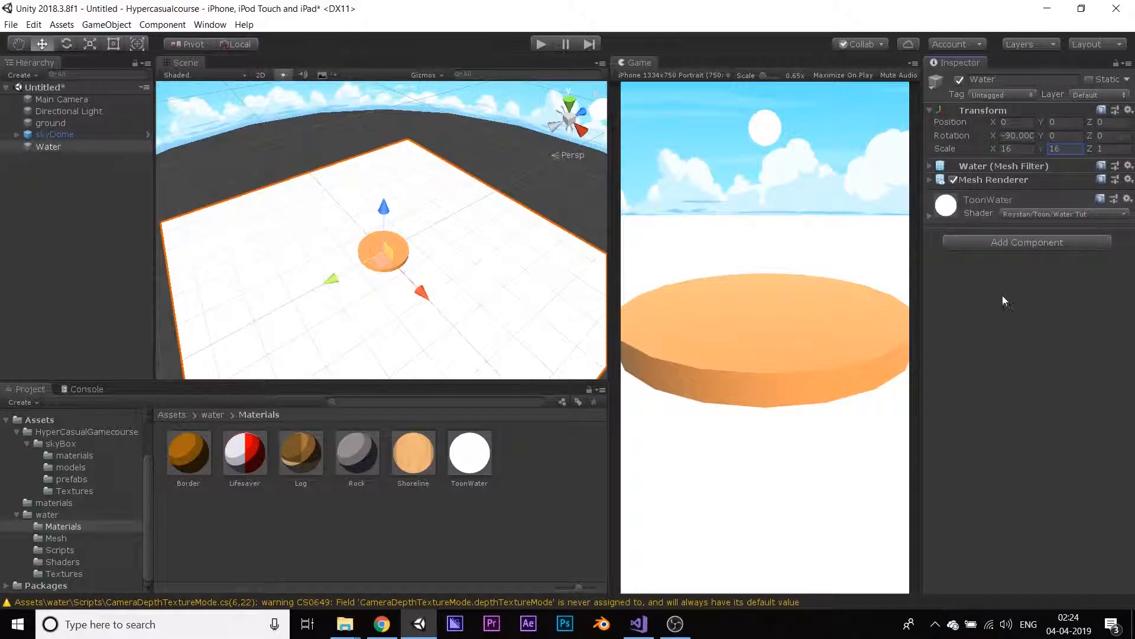
alt+drag(485, 184, 498, 213)
right_drag(498, 212, 453, 182)
key(w)
key(s)
key(w)
key(s)
- Add the Camera Depth Texture Mode component to the Main Camera and set its mode to Depth
click(123, 100)
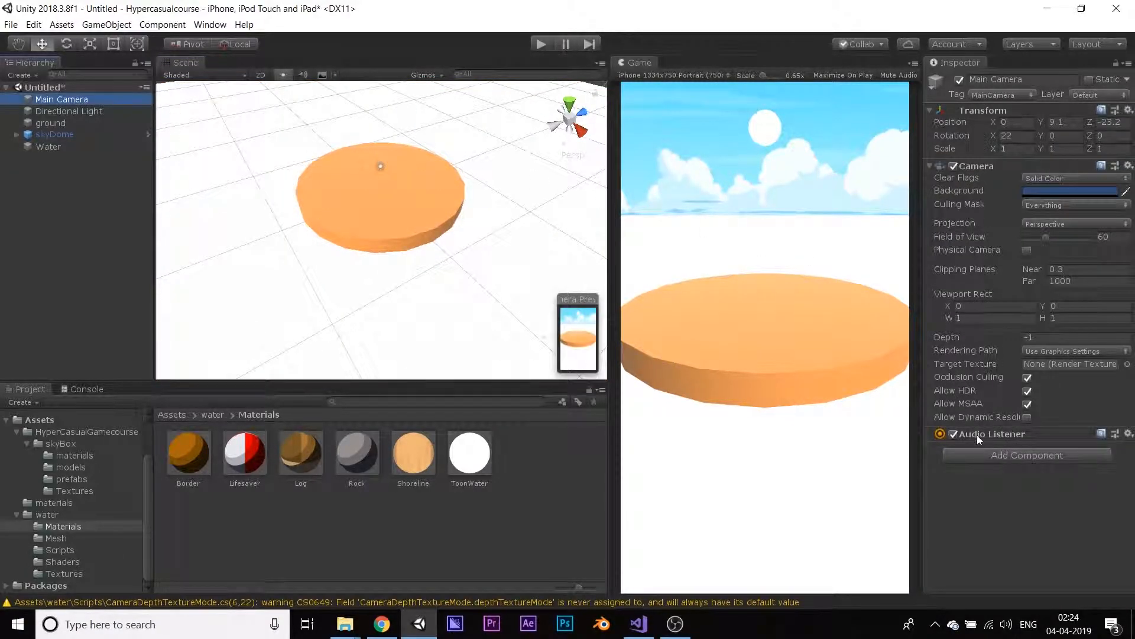
click(978, 456)
text(camera)
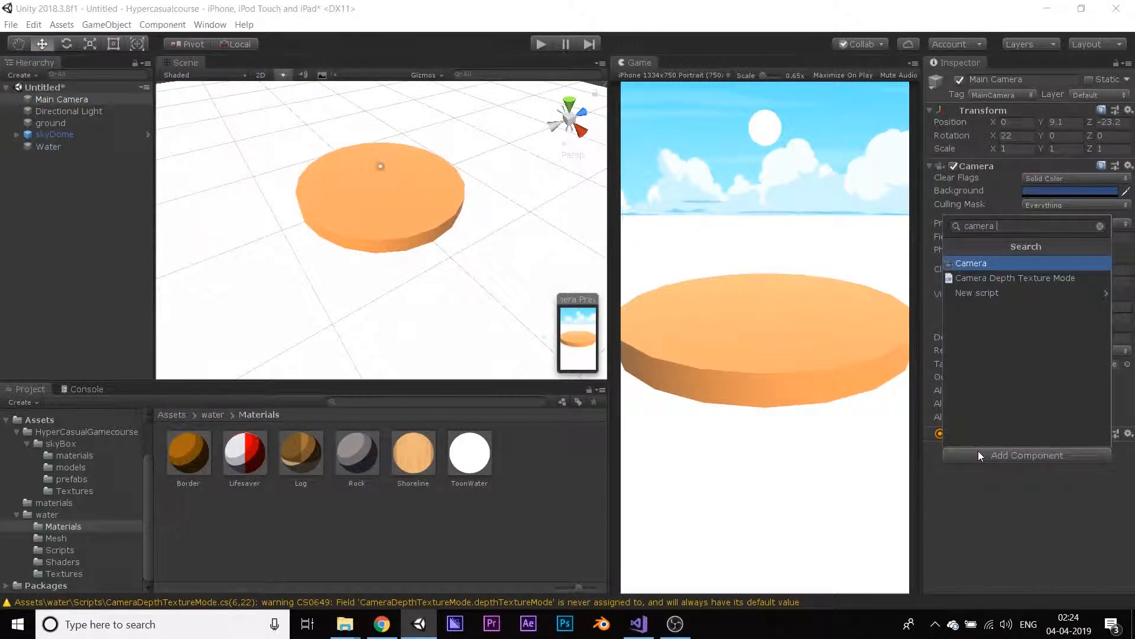
click(981, 278)
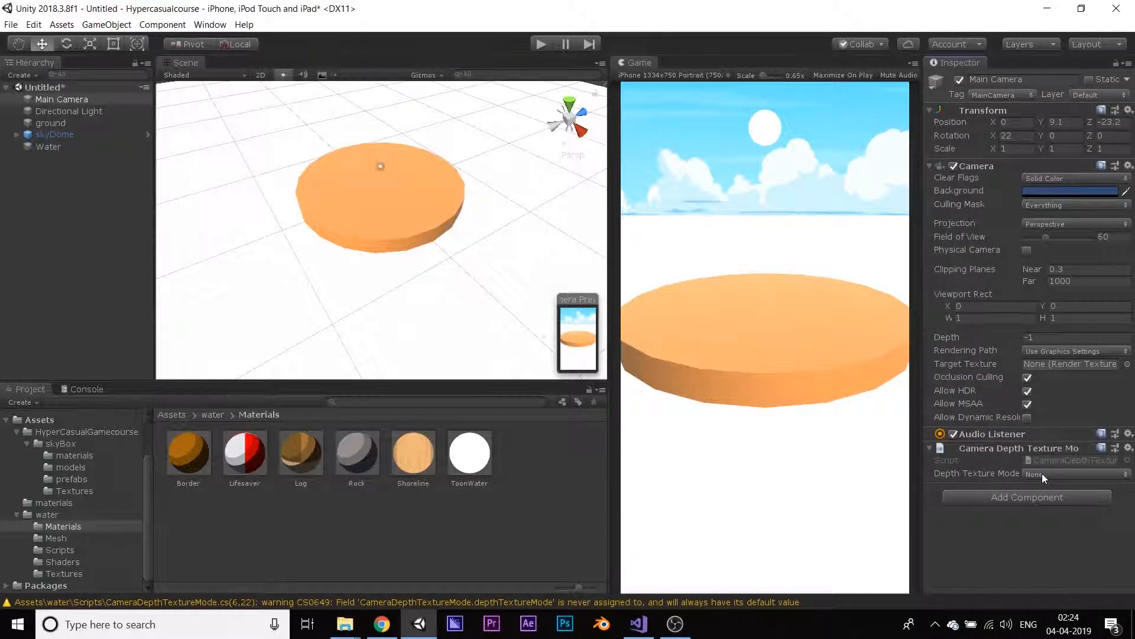
click(1035, 473)
click(1051, 502)
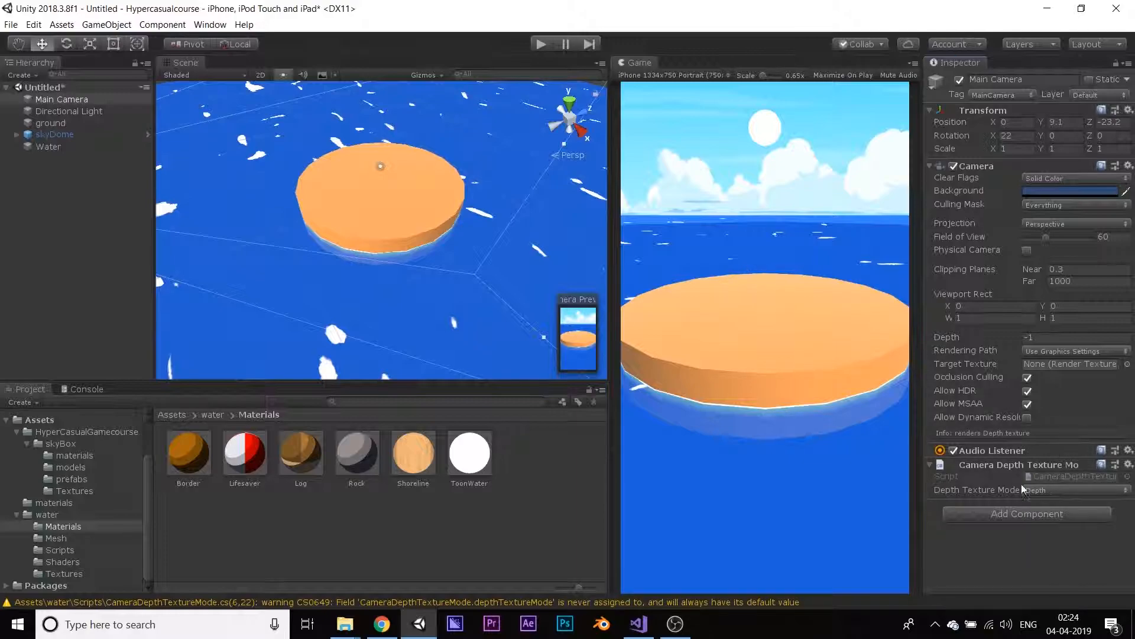
- Set the ToonWater material's Surface Noise tiling to X 5 and Y 20
key(w)
right_drag(471, 224, 597, 246)
key(s)
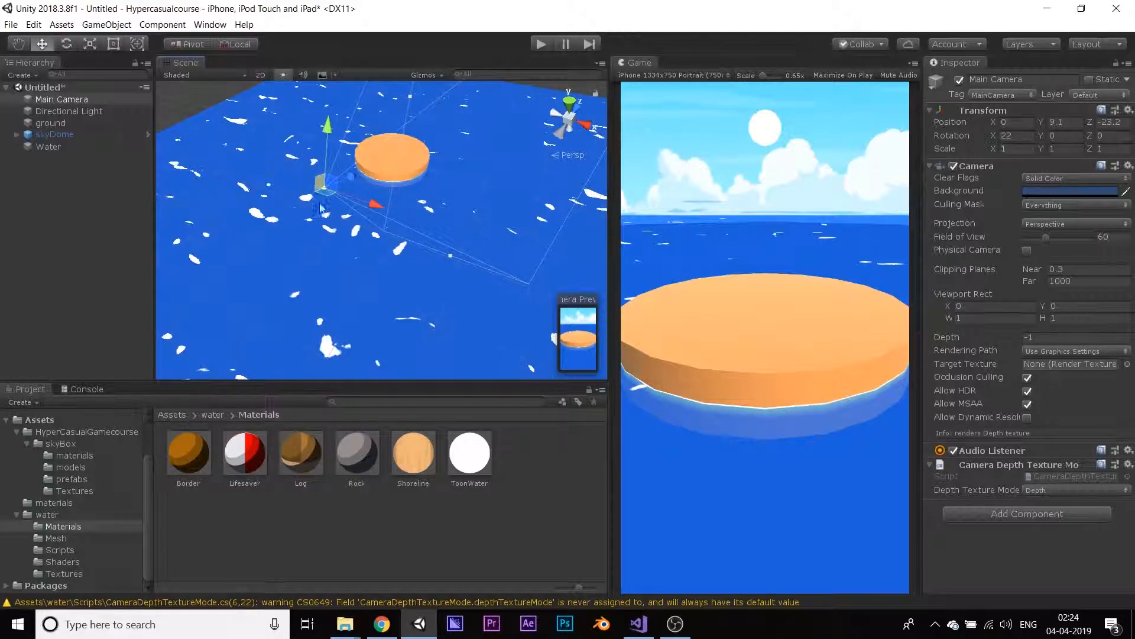
right_drag(266, 209, 278, 151)
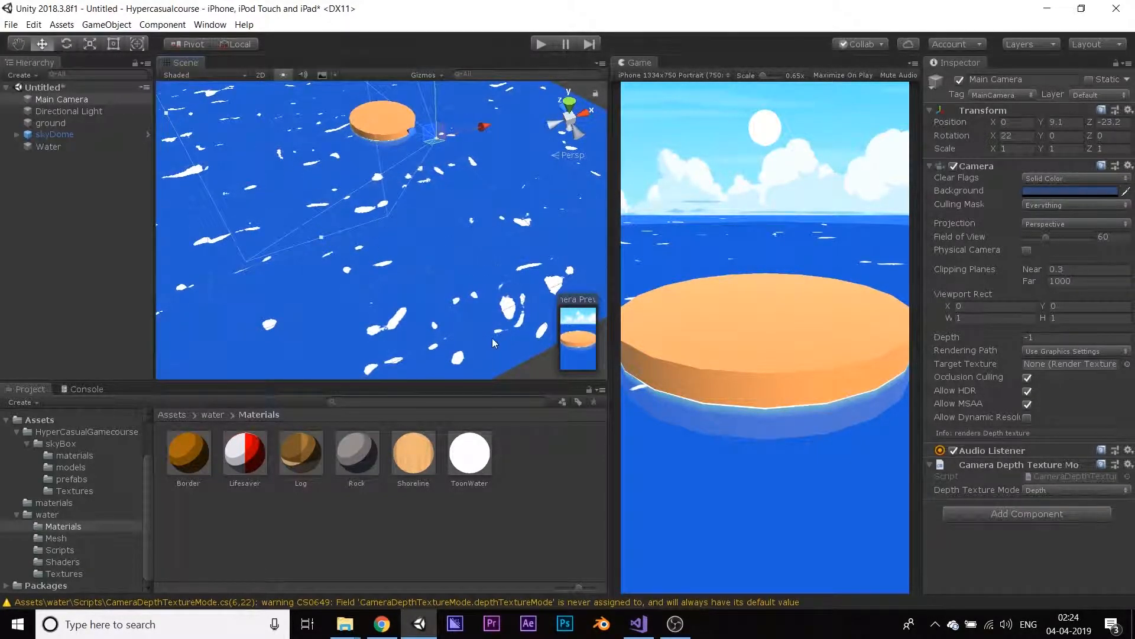
click(479, 453)
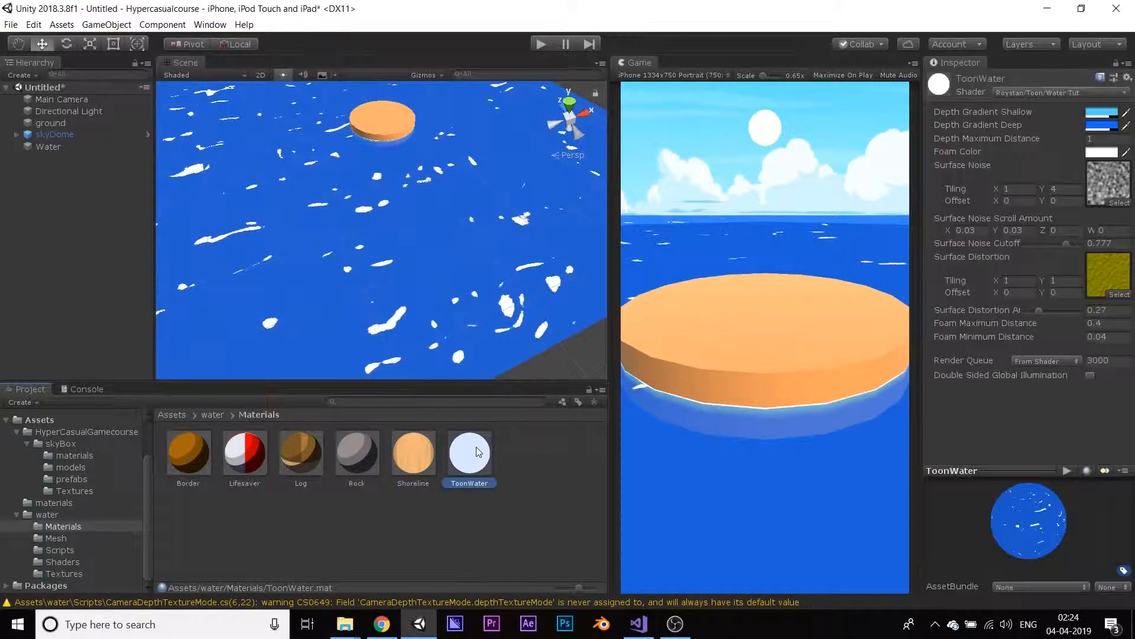
click(1014, 189)
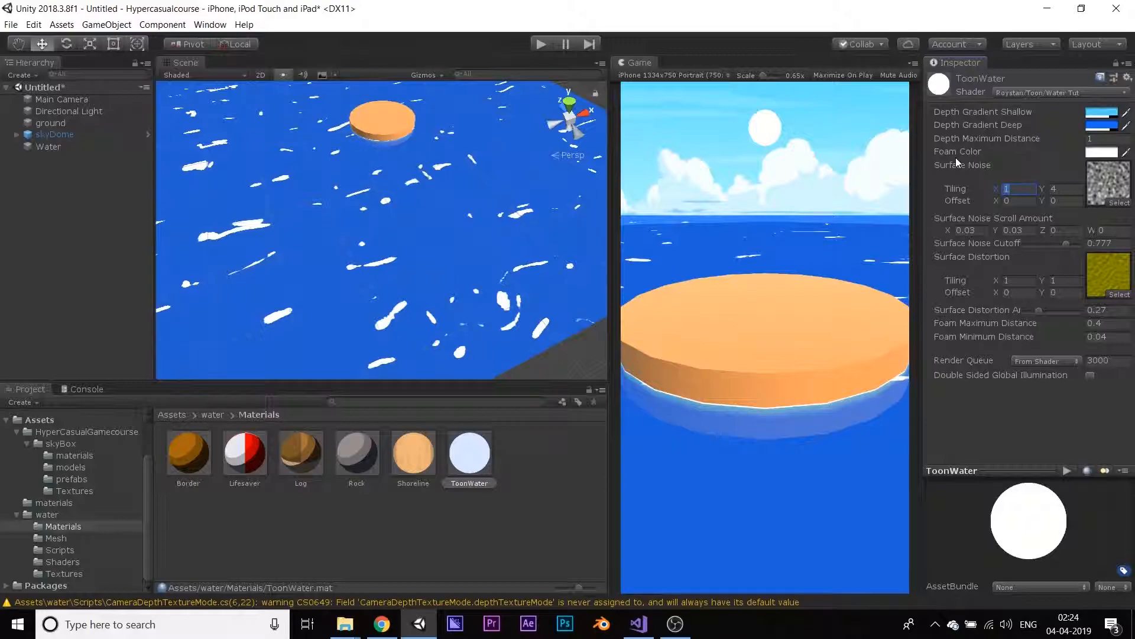
text(5)
key(Tab)
text(20)
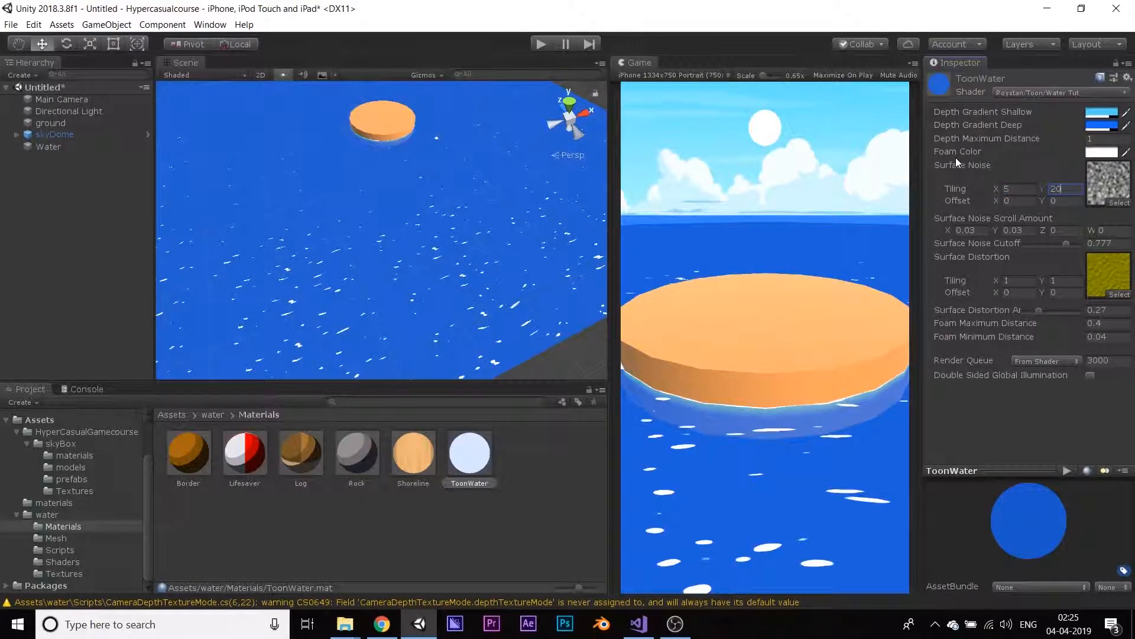
key(Return)
right_drag(514, 207, 530, 230)
key(w)
key(s)
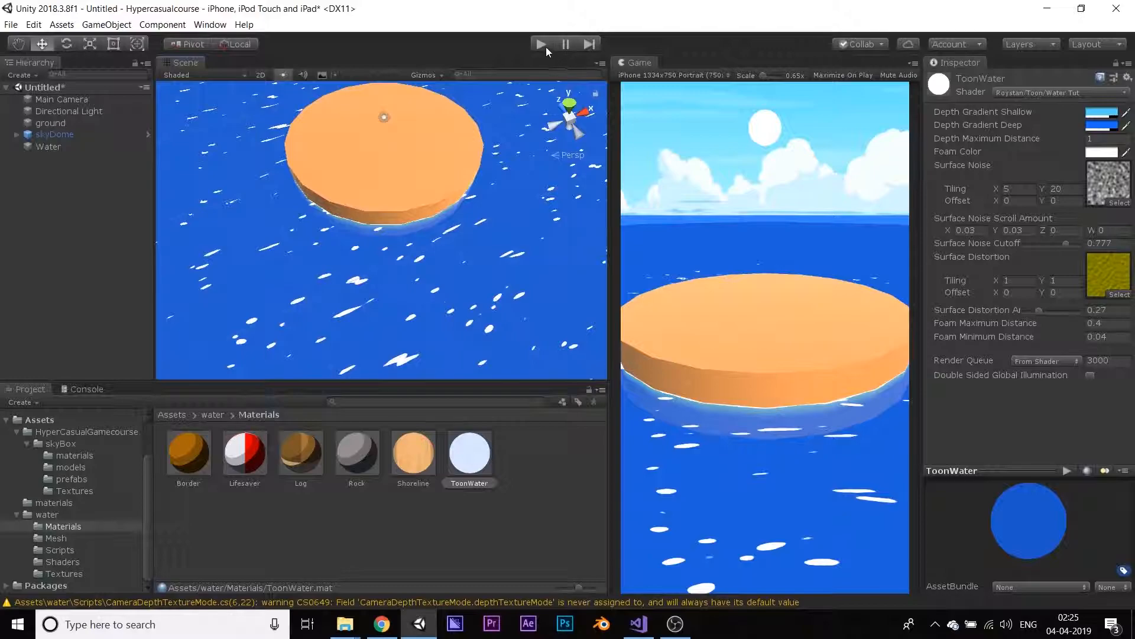
- Run the game to preview the animated toon water, and stop it again
click(540, 44)
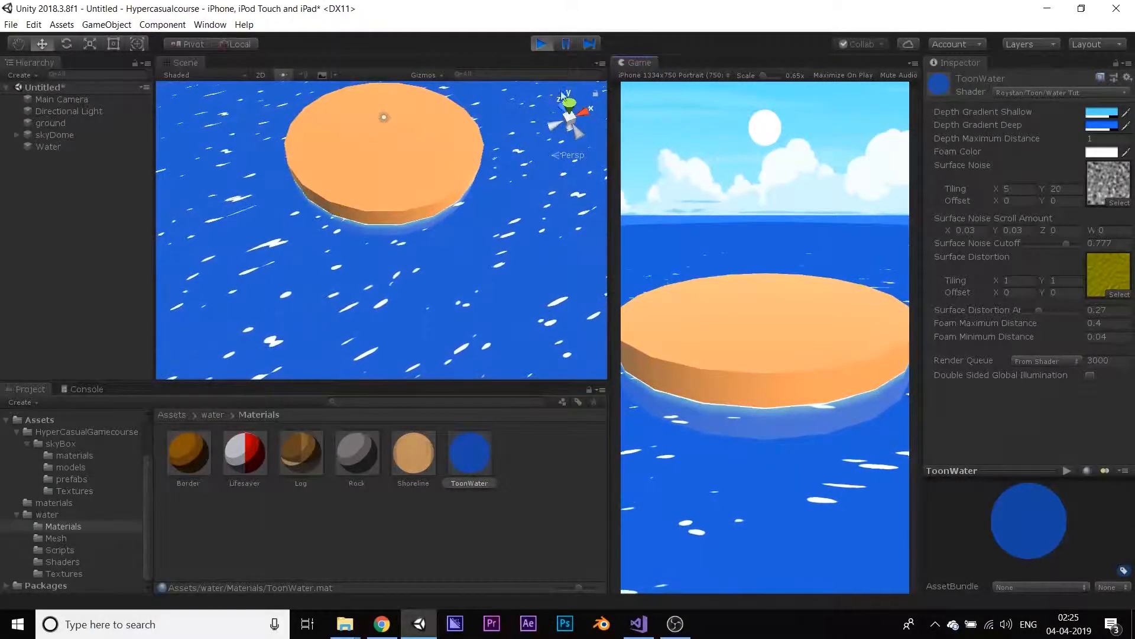
click(544, 48)
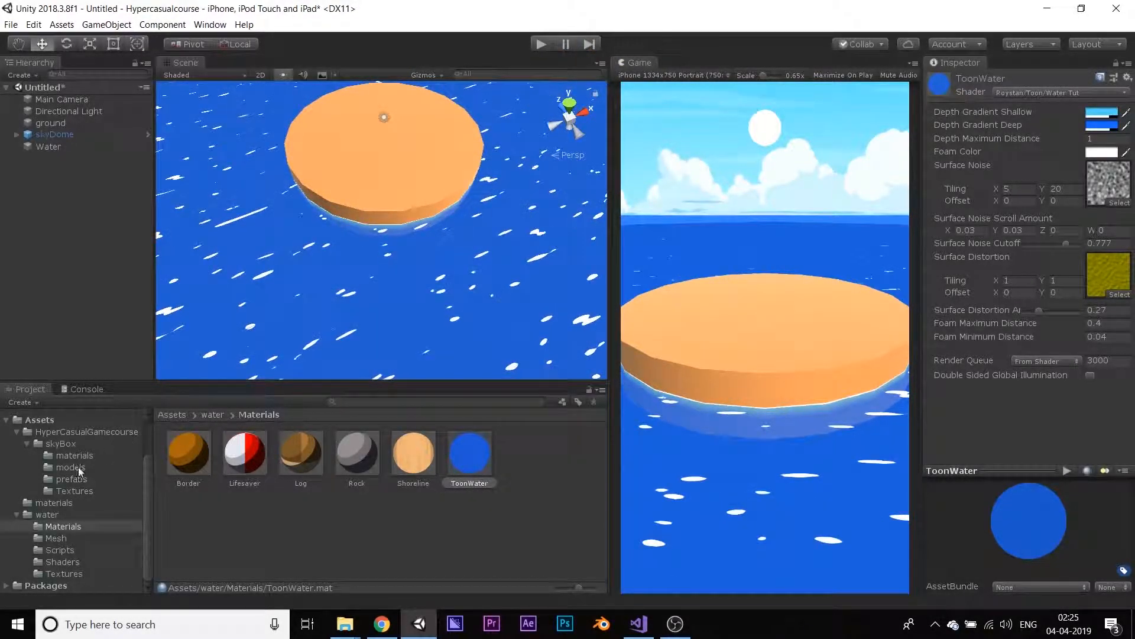
- Add the Lifesaver mesh from the water/Mesh folder to the scene and place it behind the ground disc at about X -9.88, Z 13.67
click(65, 541)
drag(190, 467, 56, 268)
drag(411, 186, 324, 59)
right_drag(365, 135, 342, 50)
alt+drag(341, 50, 317, 208)
scroll(408, 174, down, 2)
- Duplicate the Lifesaver and move the copy to about X -5.67, Z 16.64
right_click(70, 158)
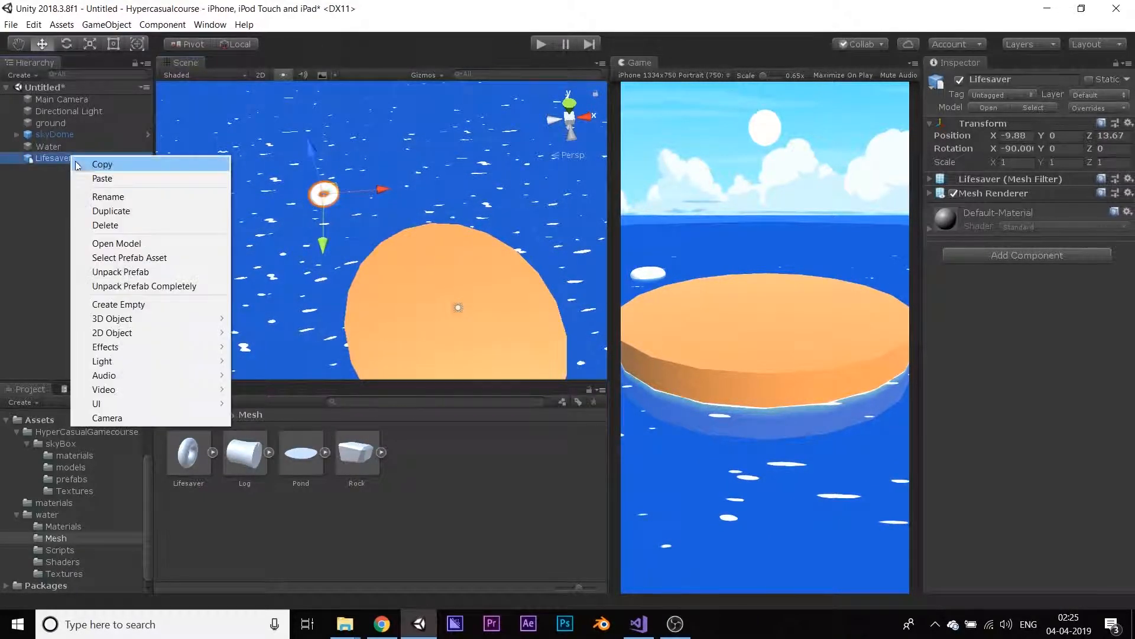
click(109, 208)
drag(331, 200, 368, 176)
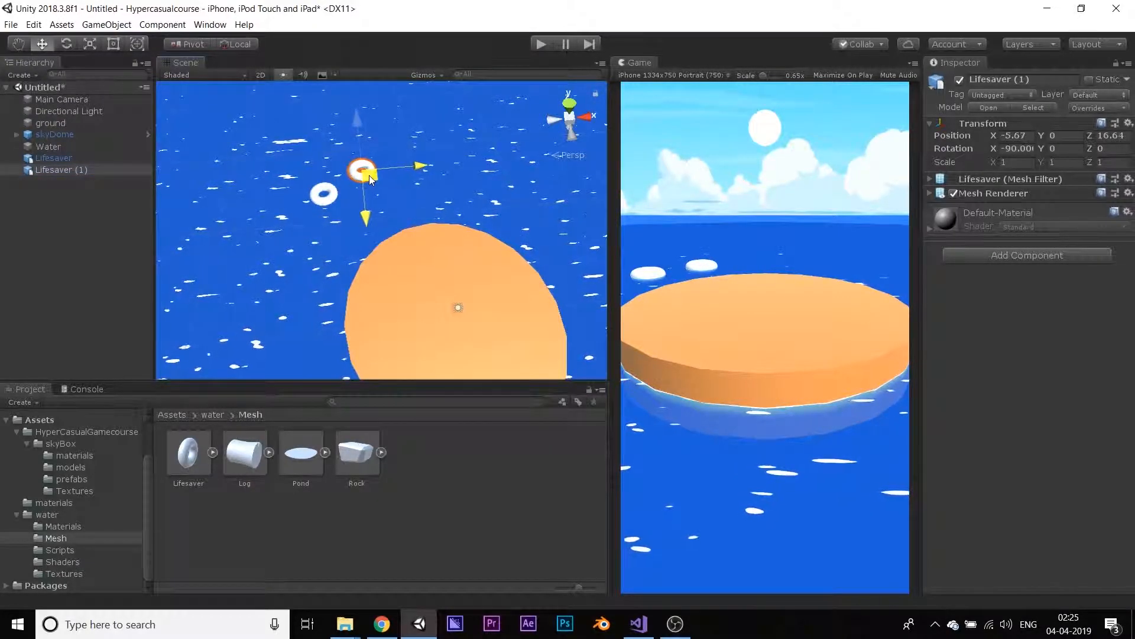
- Assign the Lifesaver material from the water/Materials folder to both lifesavers
ctrl+click(122, 161)
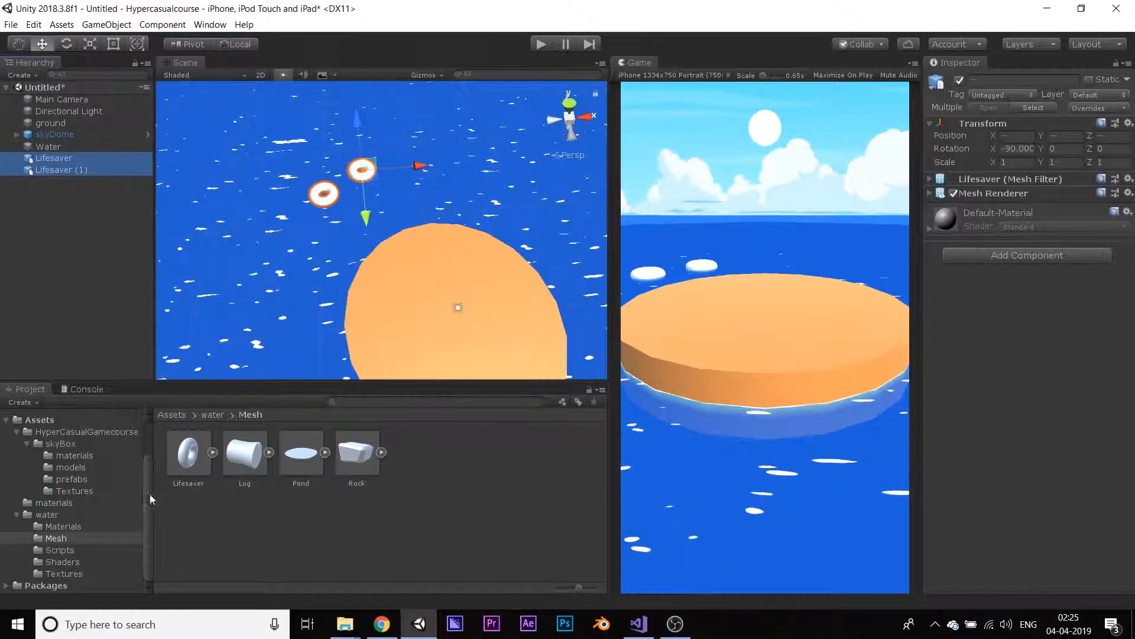
click(116, 516)
click(120, 525)
drag(231, 458, 1023, 385)
click(989, 179)
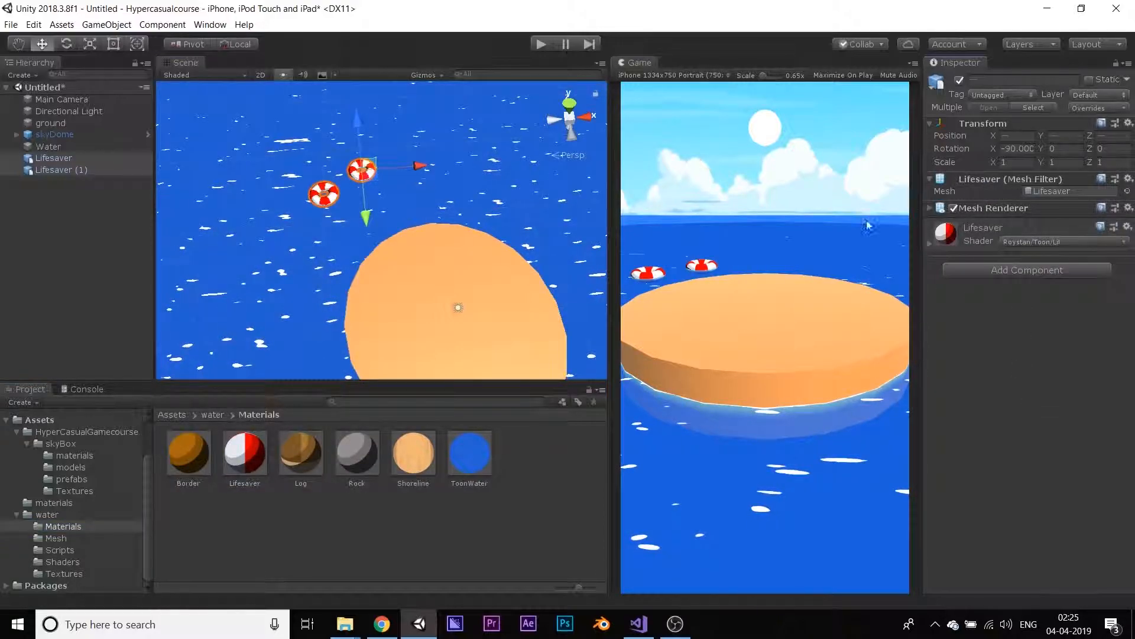
click(992, 208)
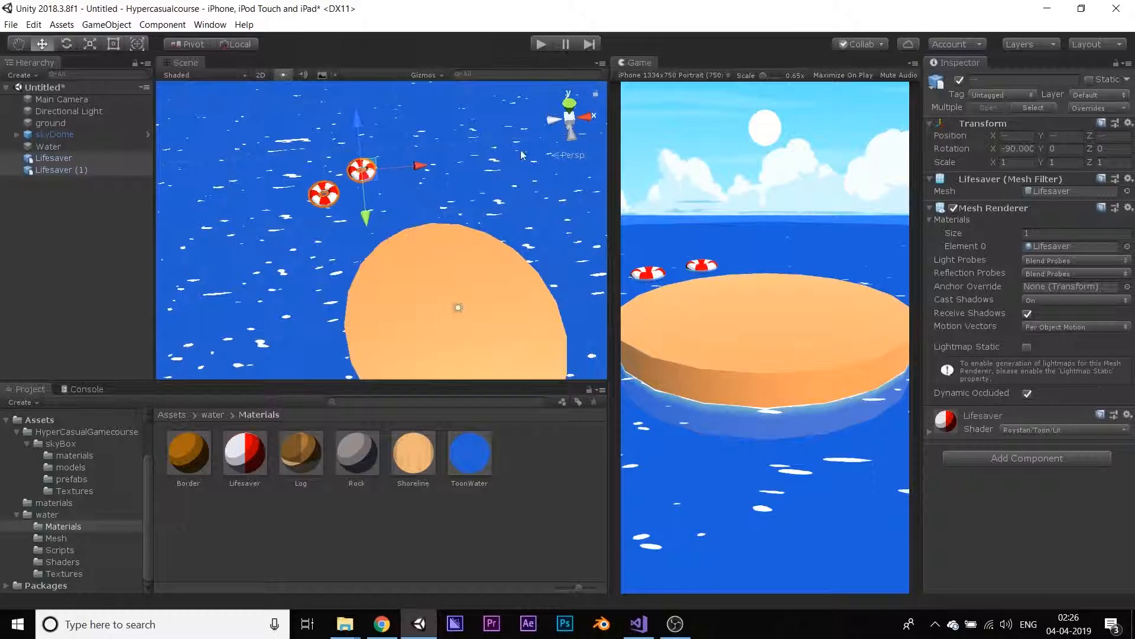
- Search the Asset Store for "dotween"
click(213, 25)
click(218, 89)
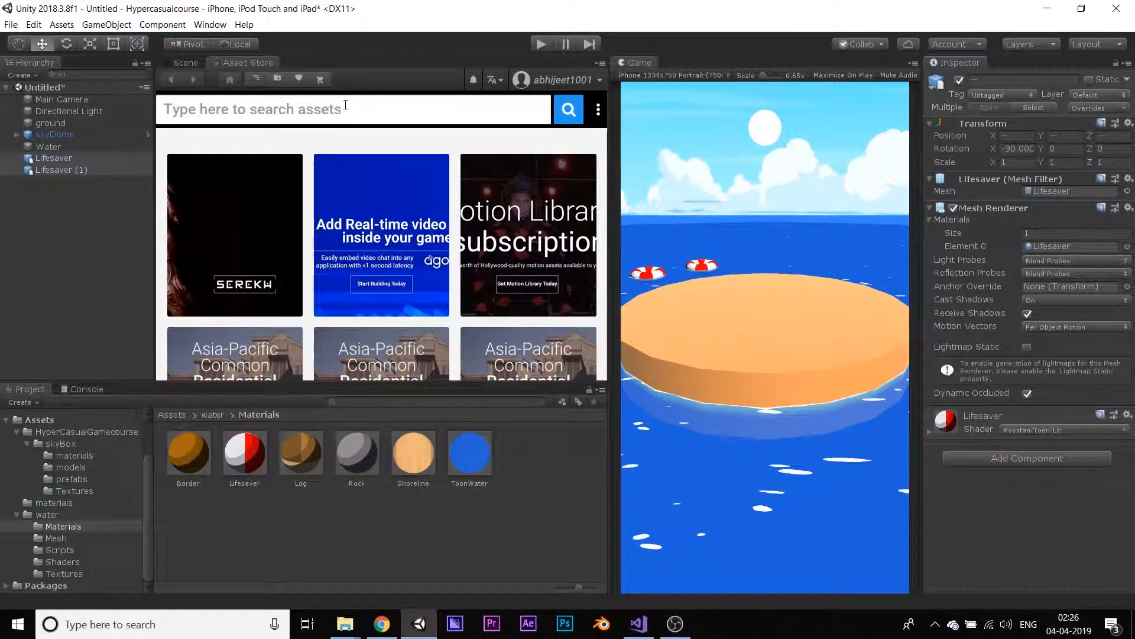
click(346, 111)
text(dot)
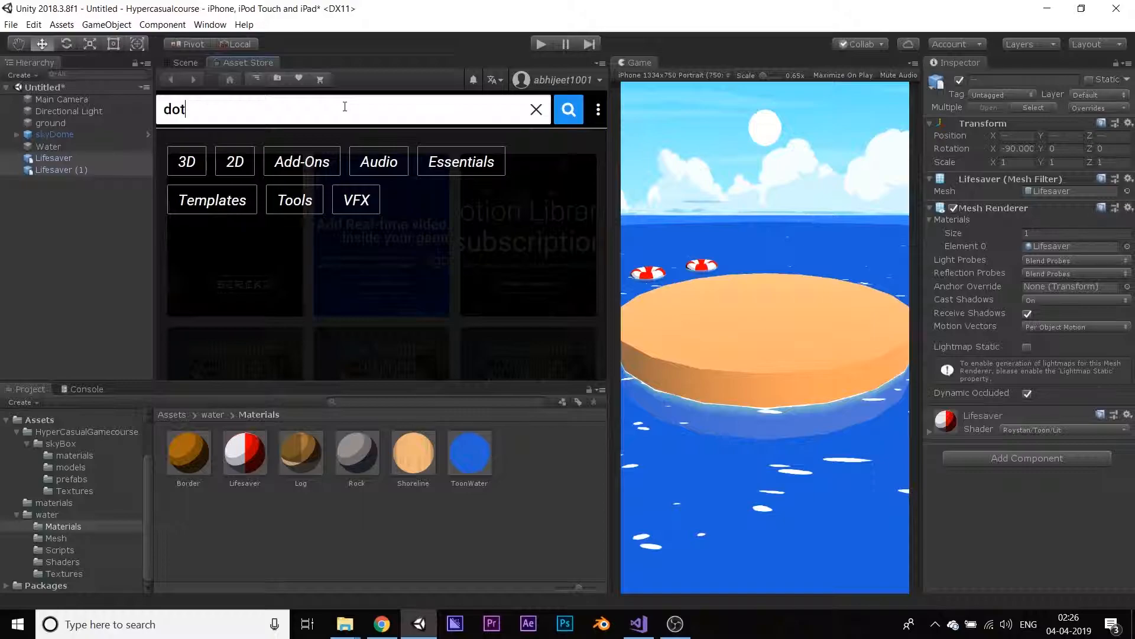
text(ween)
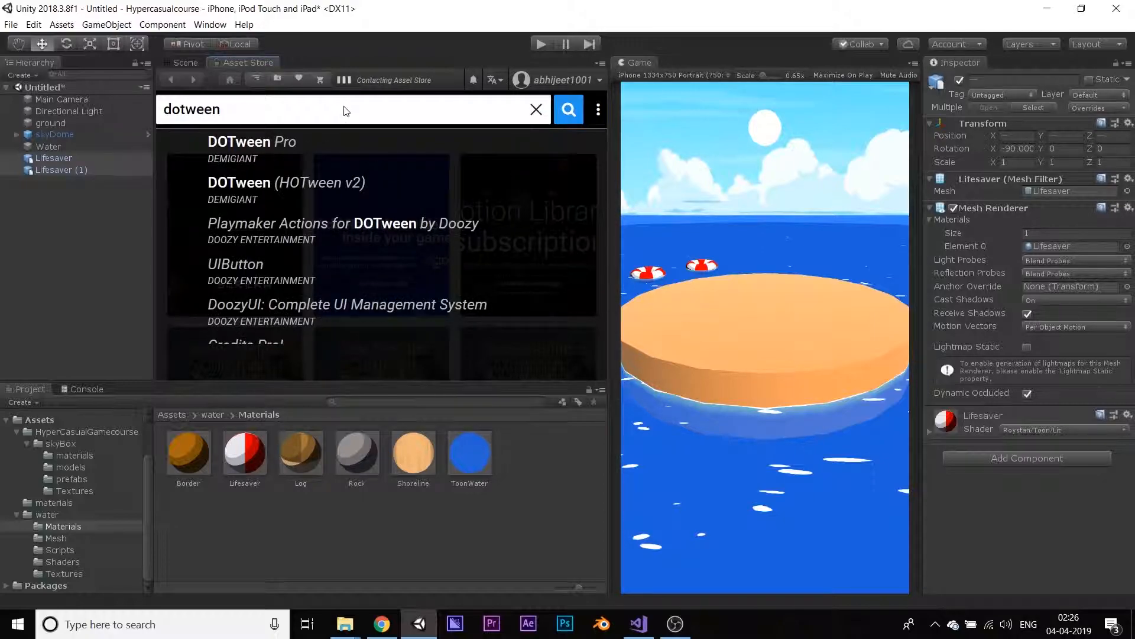
key(Return)
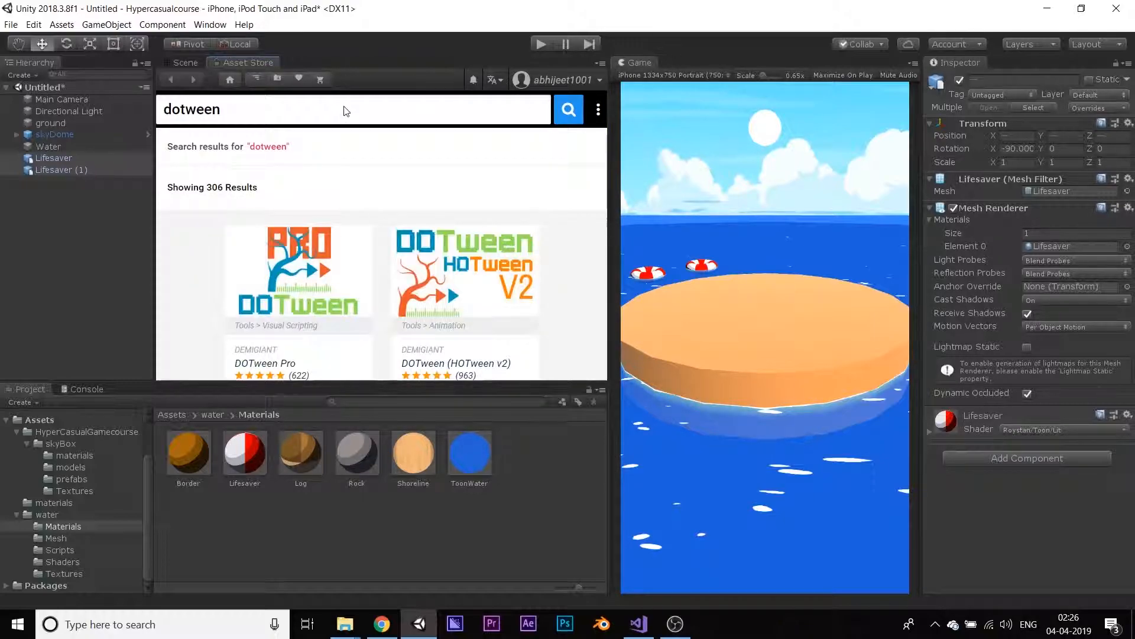
- Import the free DOTween (HOTween v2) package into the project
scroll(233, 188, down, 2)
scroll(234, 188, up, 1)
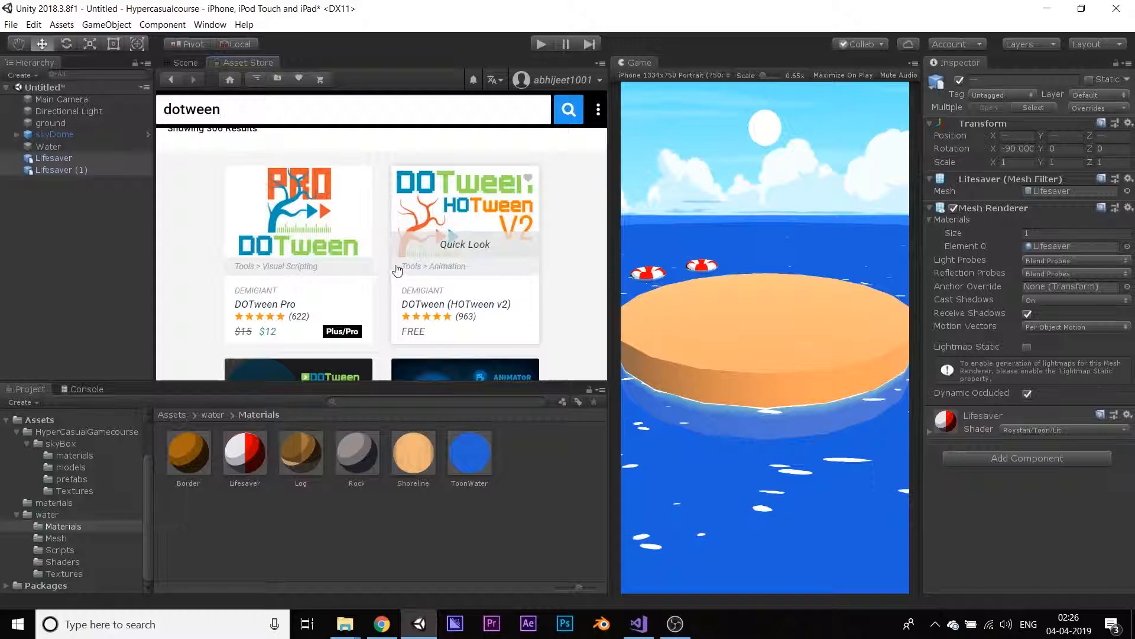
click(420, 305)
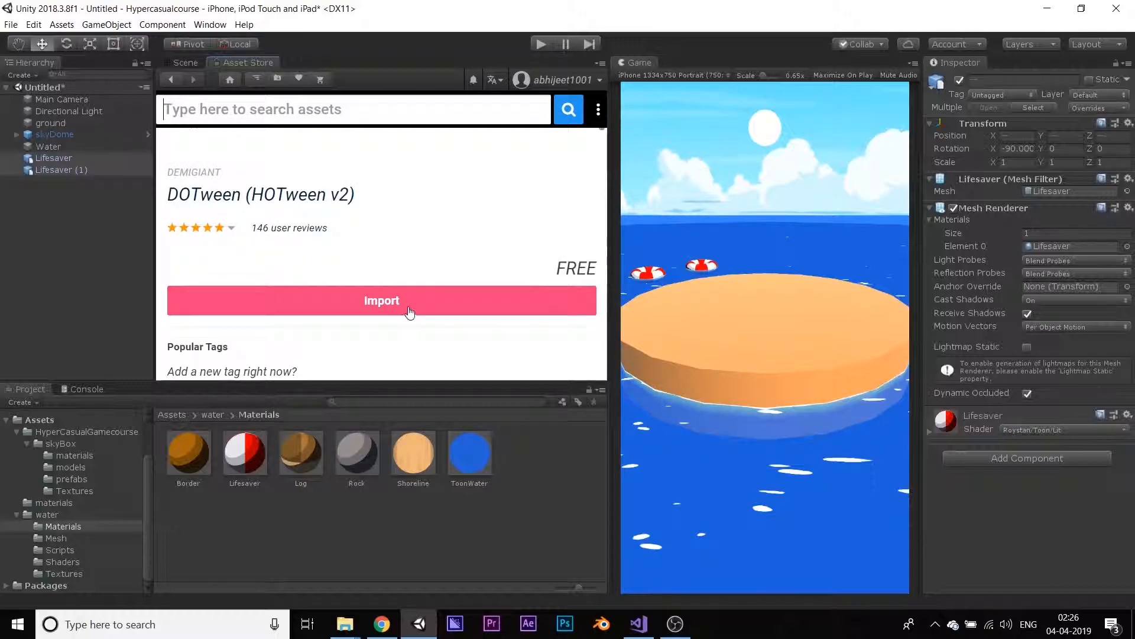
click(382, 304)
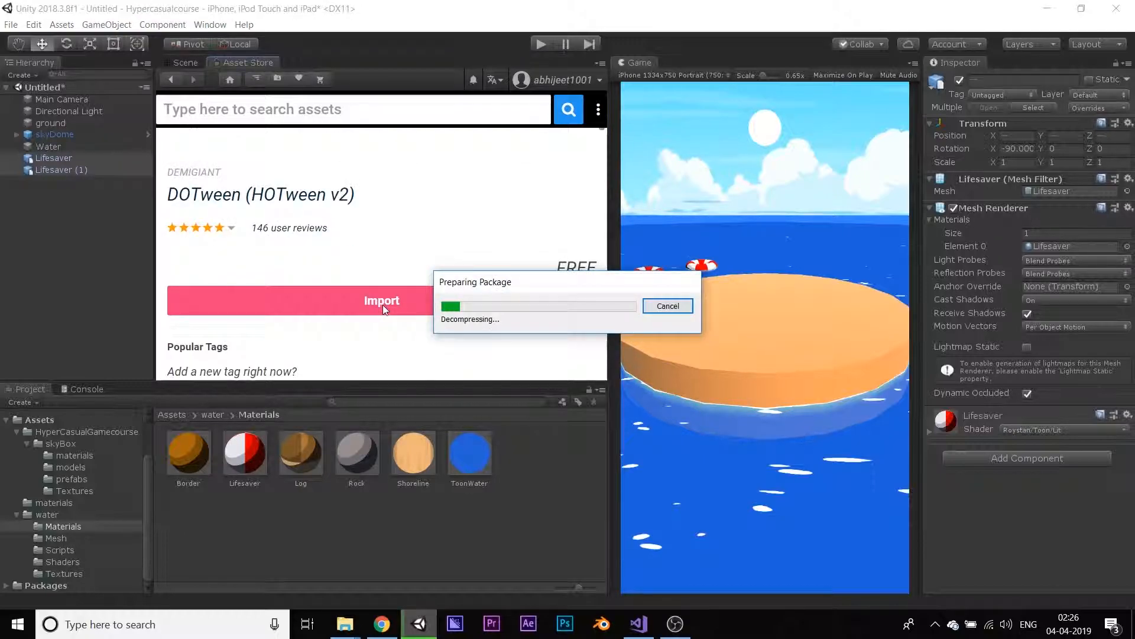
click(800, 269)
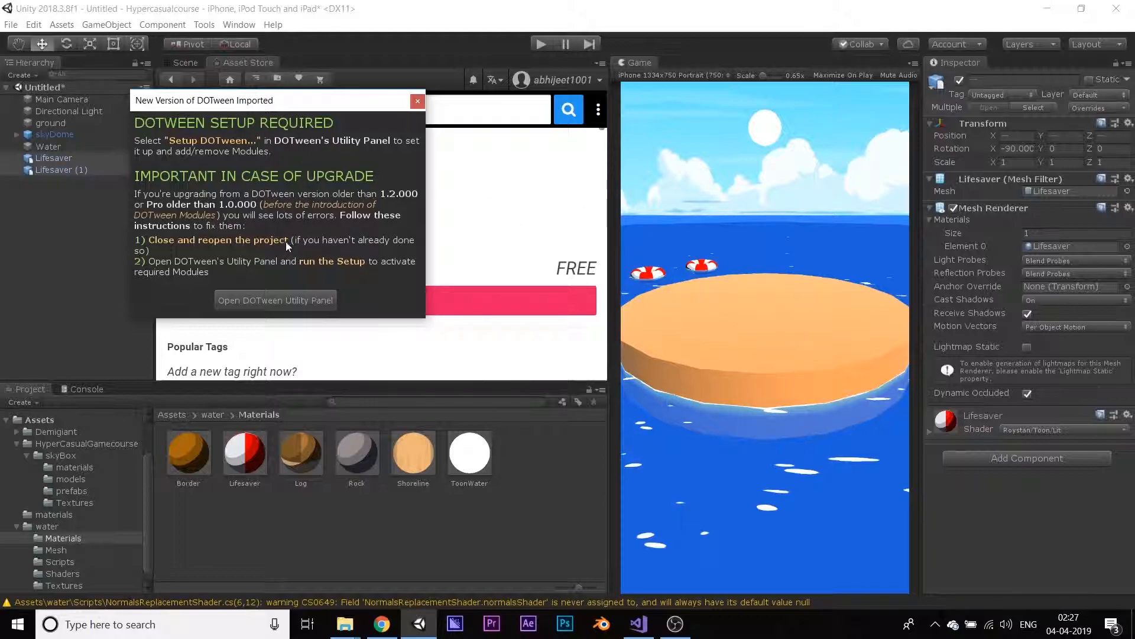
- Run the DOTween setup with the Audio, Physics, Physics2D, Sprites and UI modules, and close its utility panel
click(252, 304)
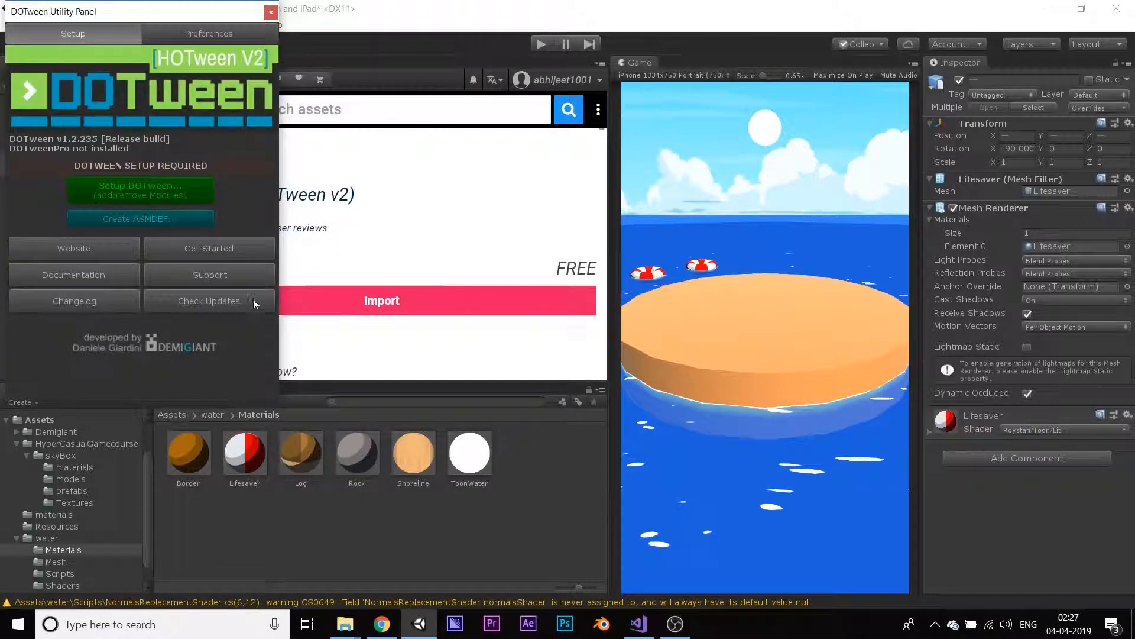
click(162, 191)
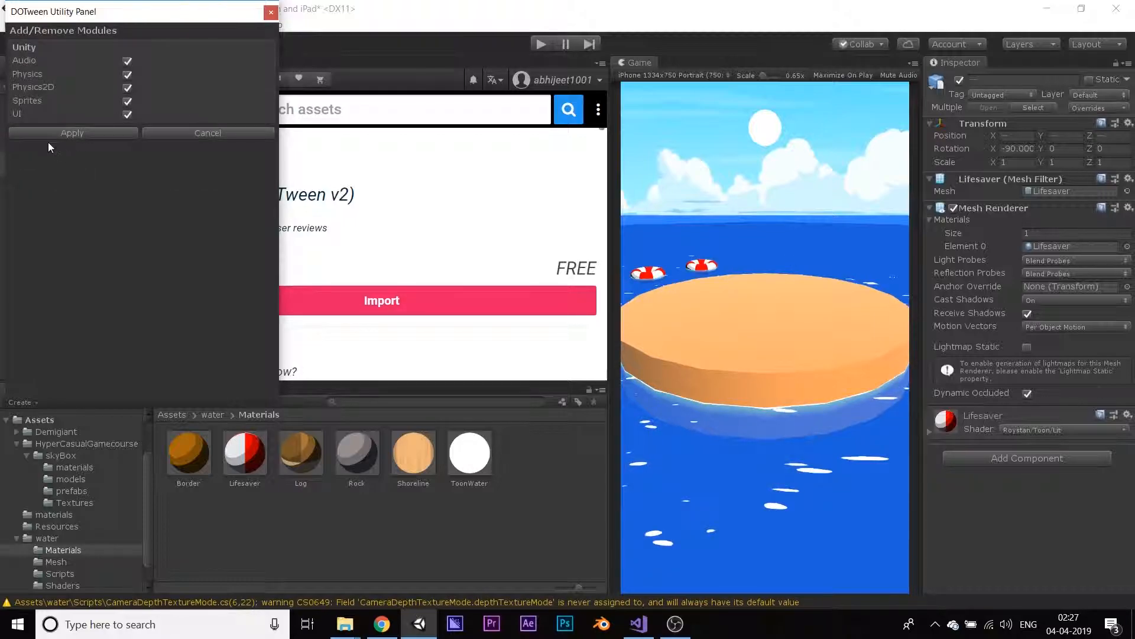
click(38, 133)
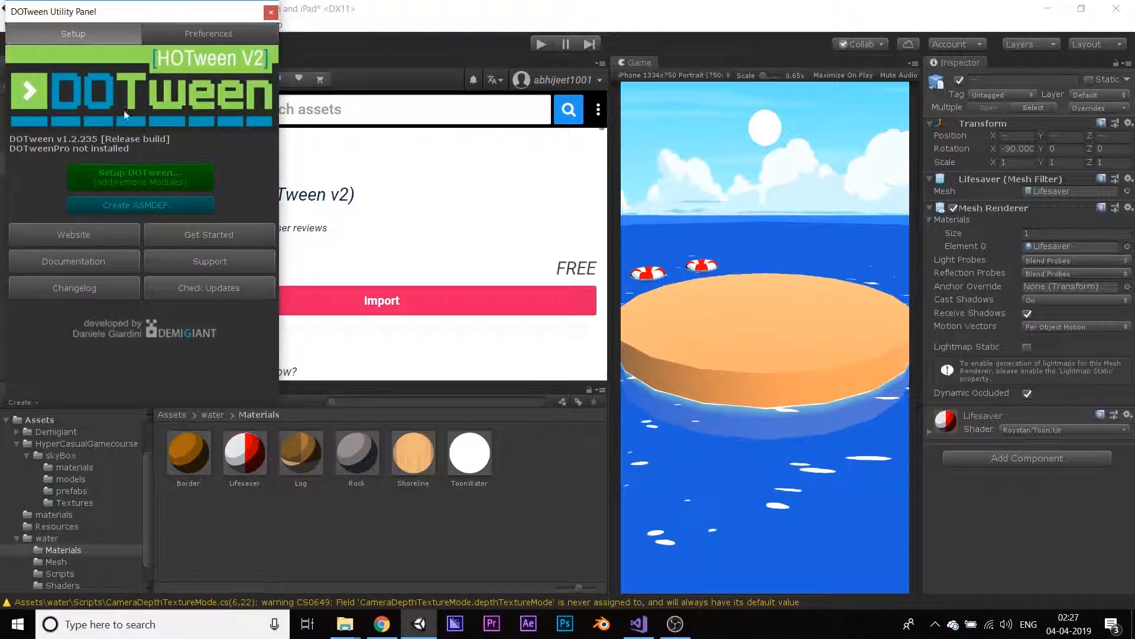
click(271, 12)
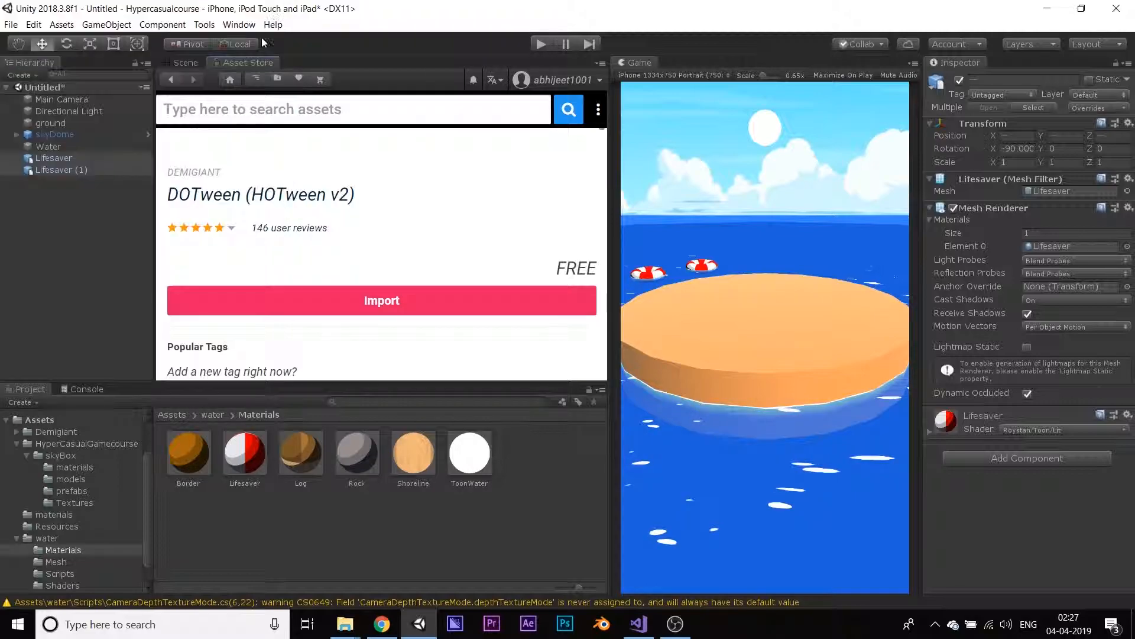
- Close the Asset Store and deselect the lifesavers
right_click(245, 64)
click(269, 104)
click(90, 217)
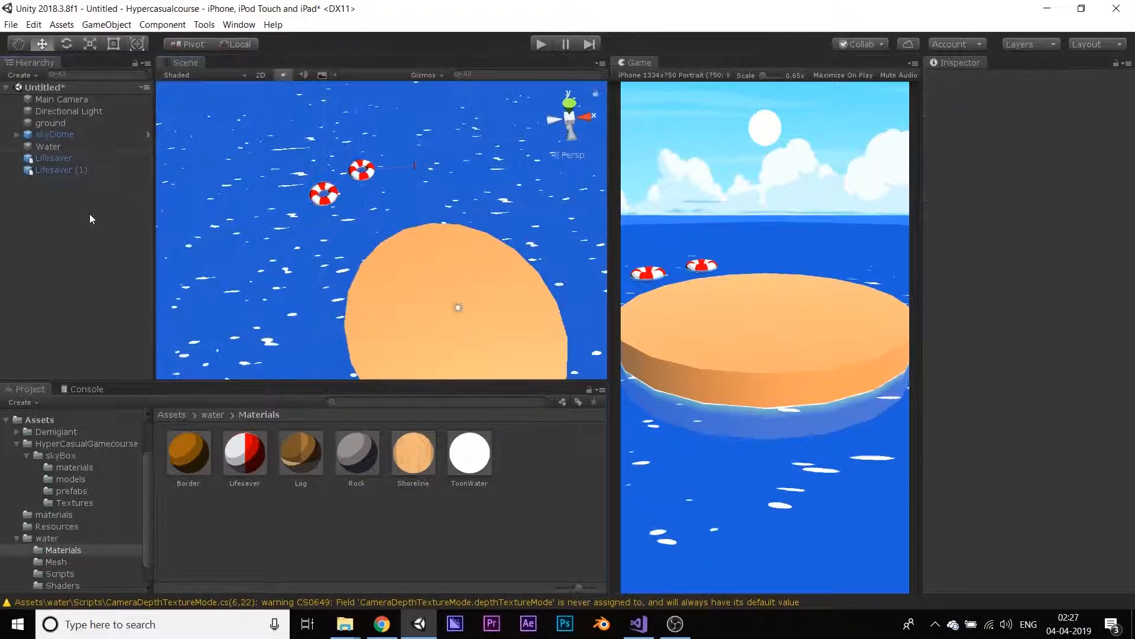
- Create a folder named scripts directly under Assets
click(46, 419)
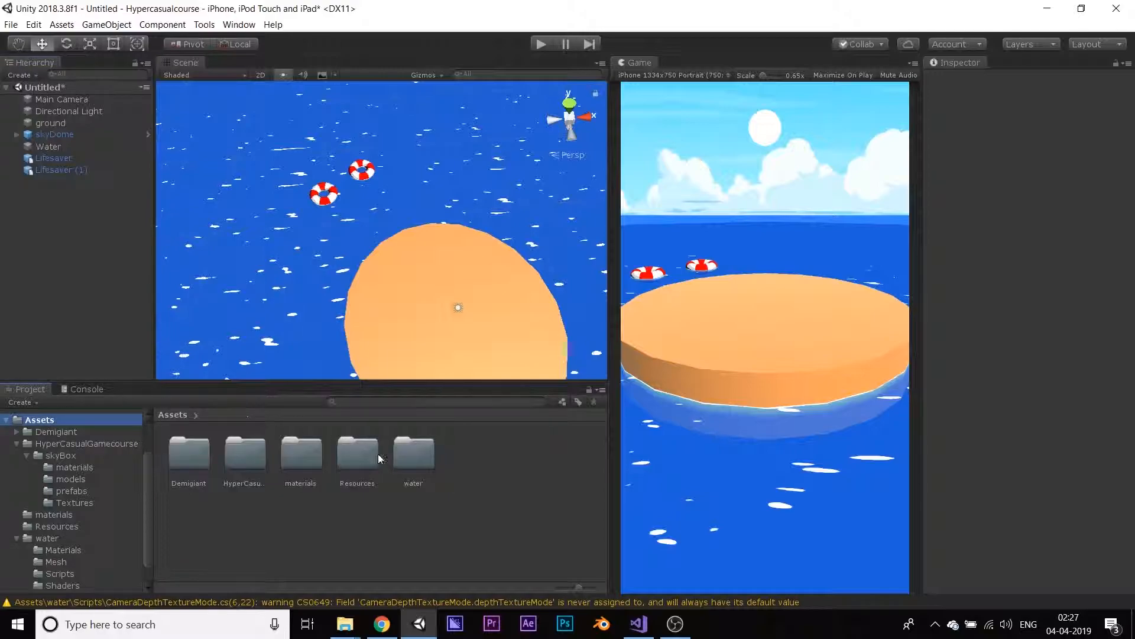
right_click(413, 491)
mouse_move(592, 188)
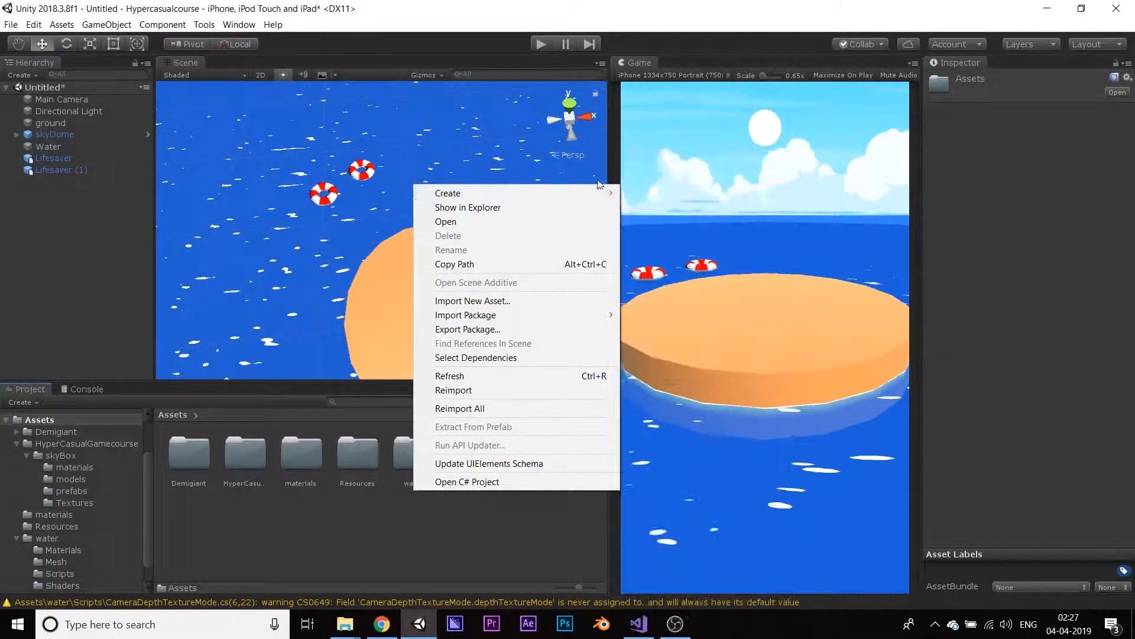
click(657, 160)
text(scripts)
key(Return)
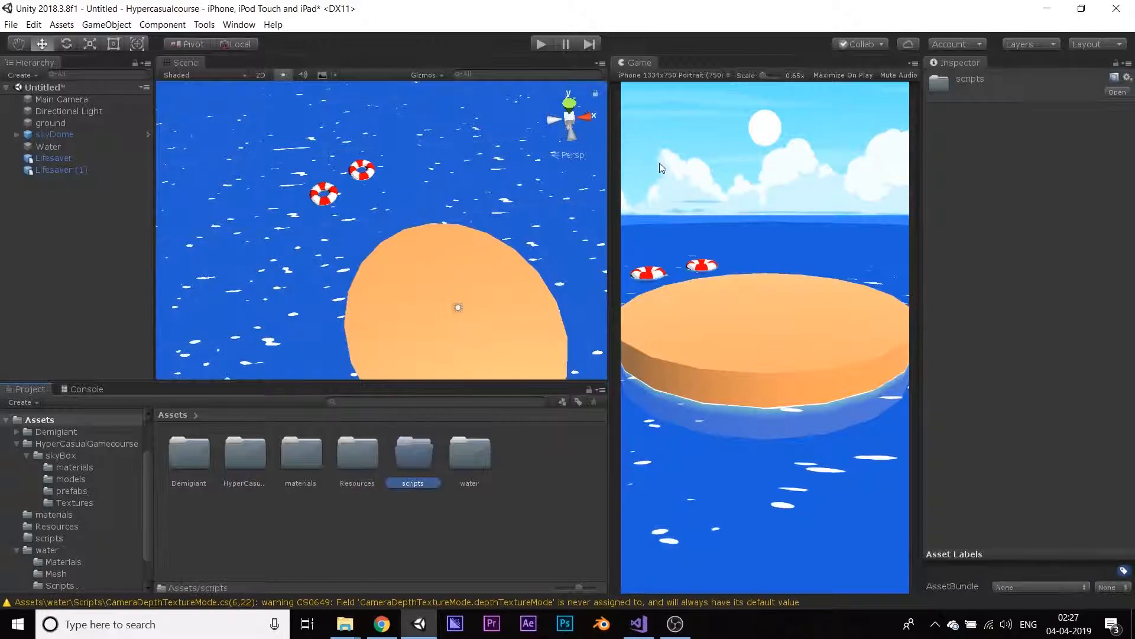
- Create a C# script named skybox inside the scripts folder
double_click(413, 452)
right_click(408, 453)
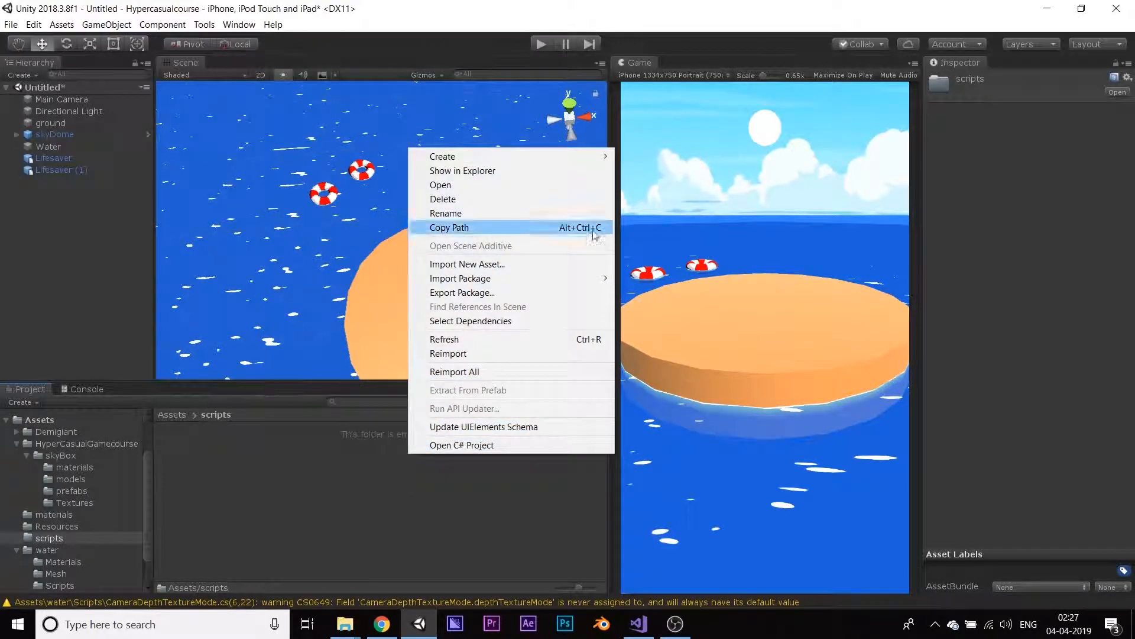
mouse_move(566, 161)
click(653, 173)
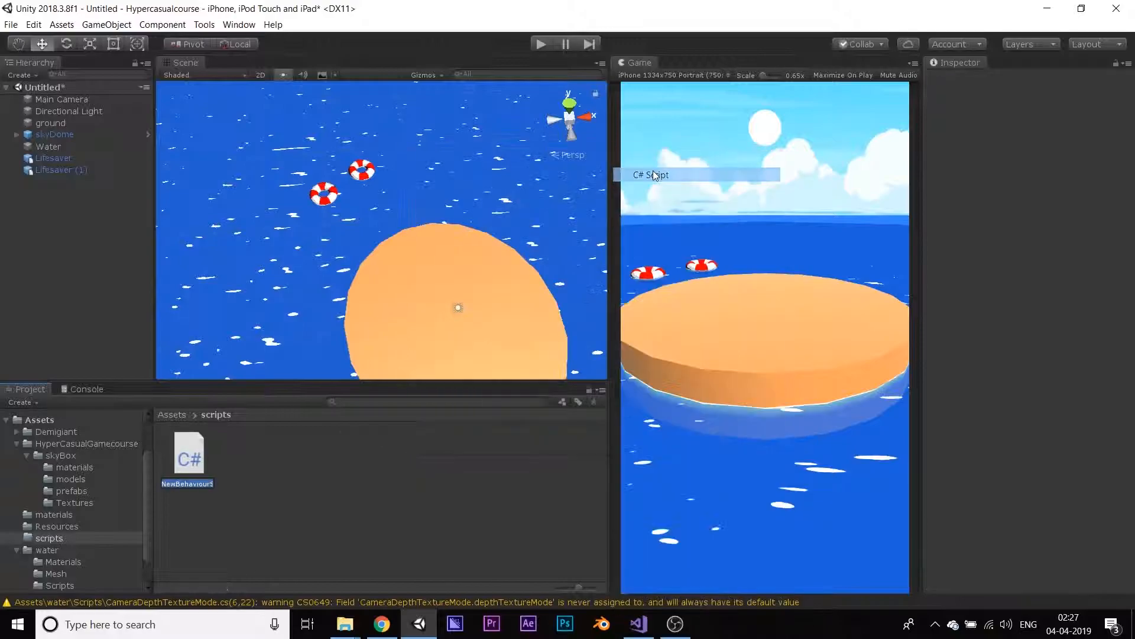
text(skybox)
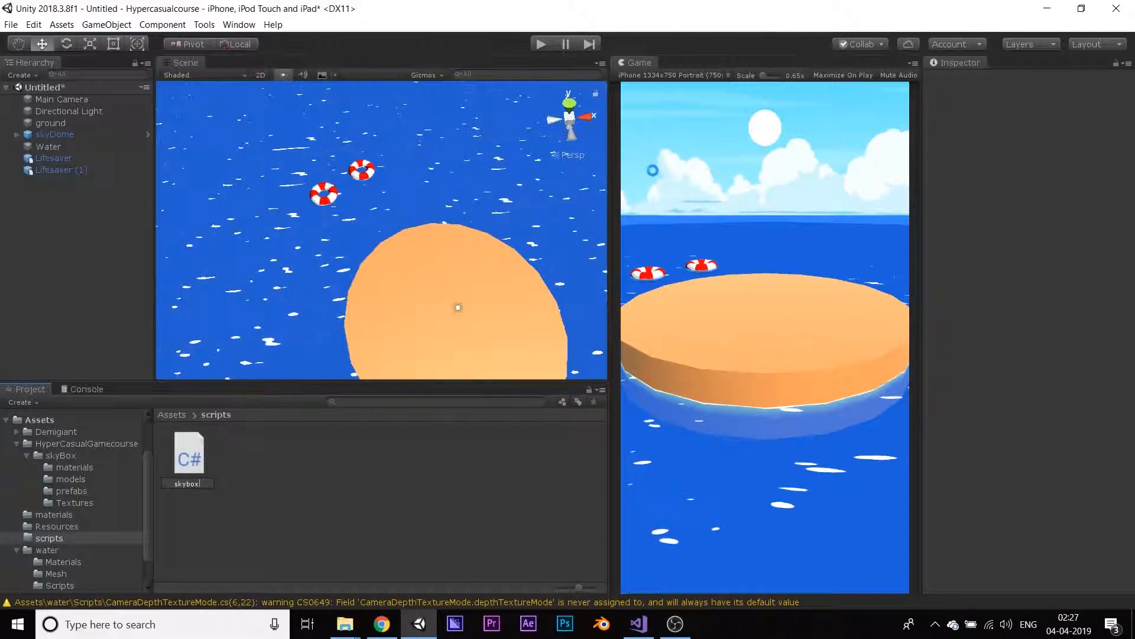
key(Return)
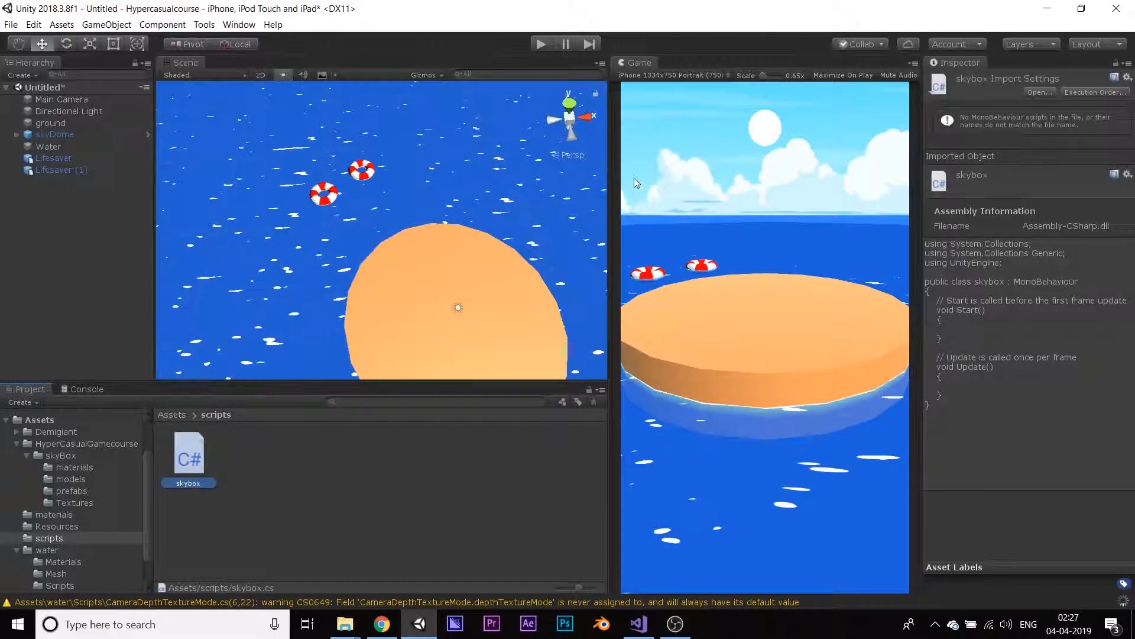
- Open the skybox script in Visual Studio and delete the default comments above Start and Update
double_click(190, 454)
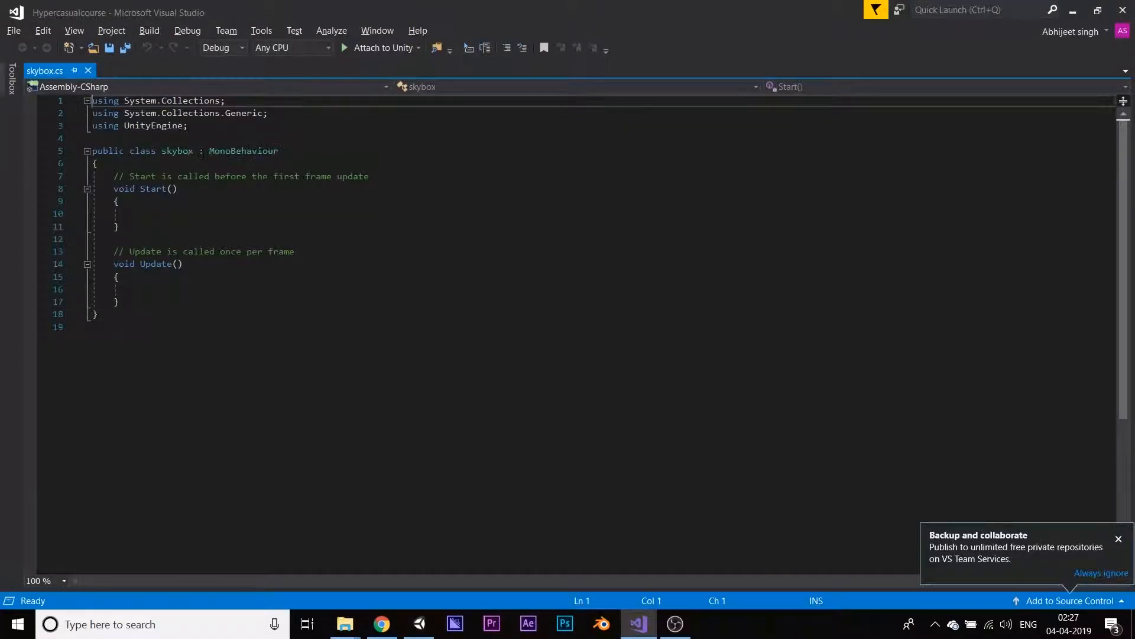
drag(369, 176, 108, 177)
key(BackSpace)
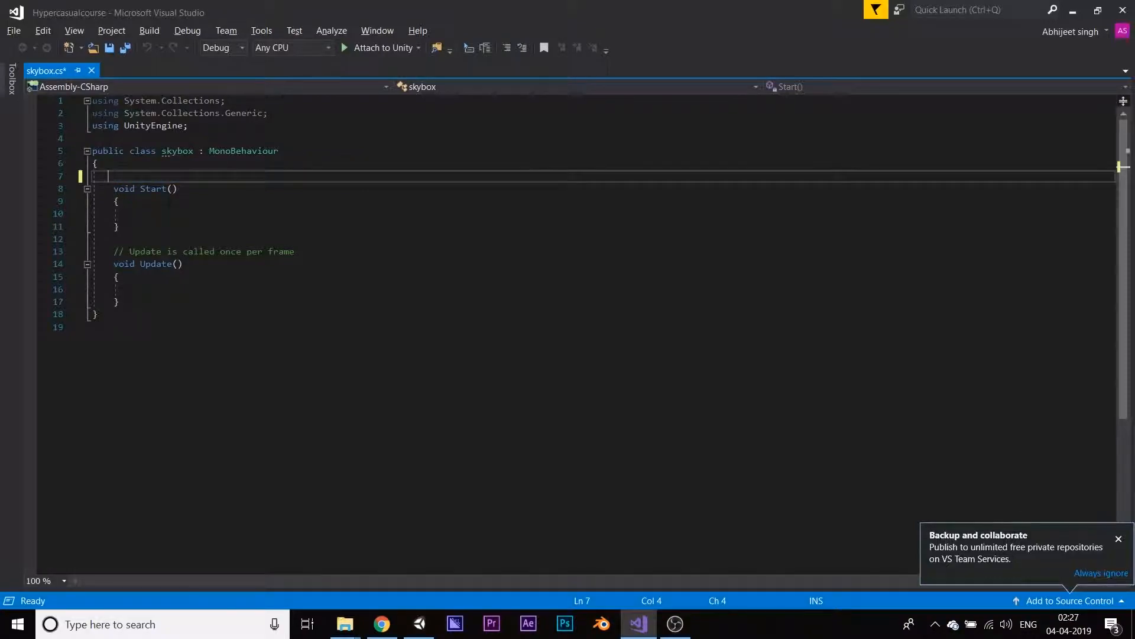
drag(112, 251, 301, 252)
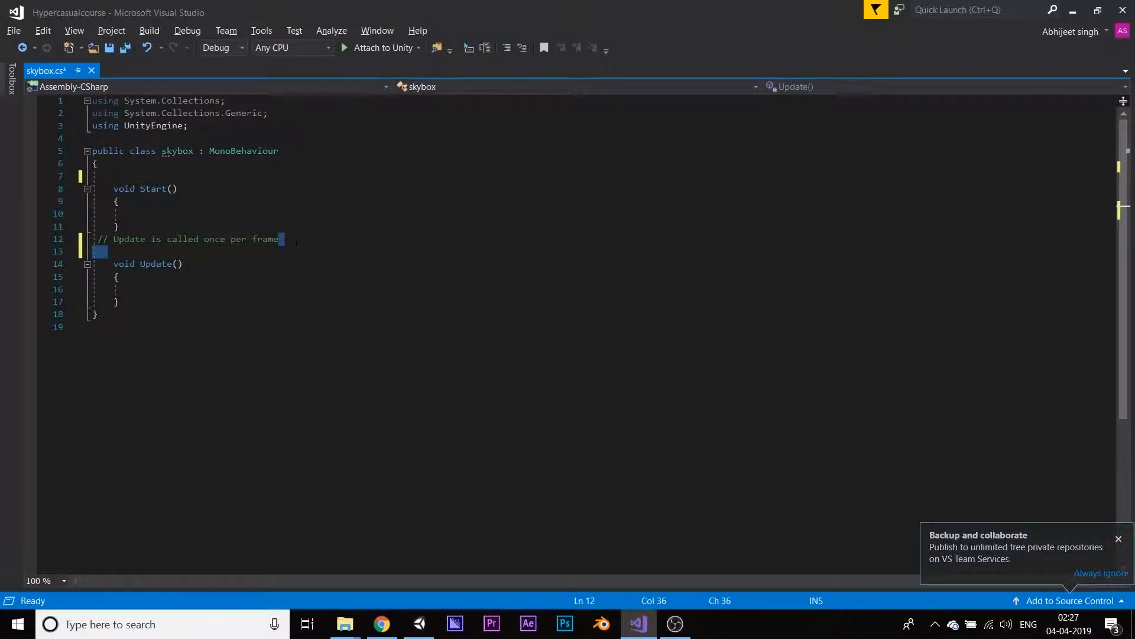
drag(191, 241, 95, 240)
key(BackSpace)
- Add the directive "using DG.Tweening;" below "using UnityEngine;" in the skybox script
click(178, 139)
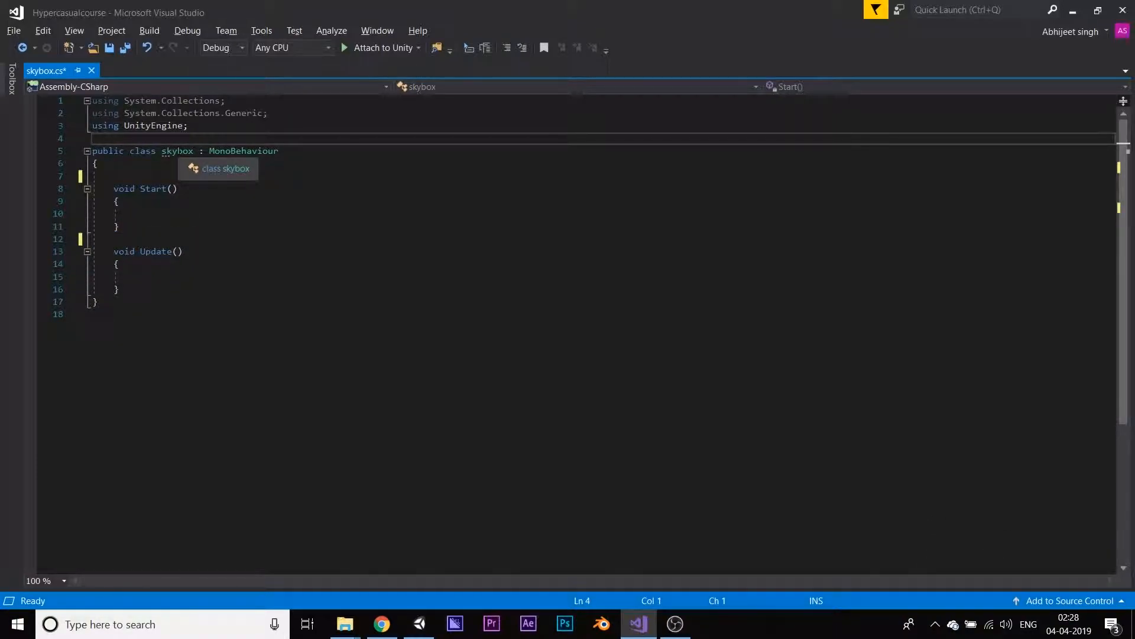
text(using DG.Tweening;)
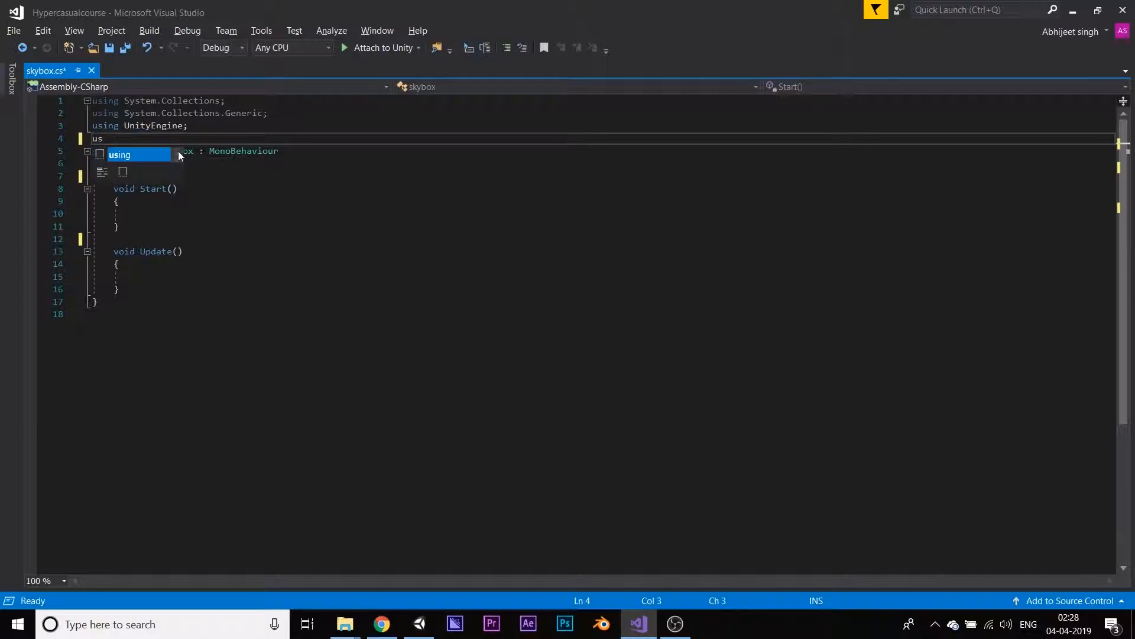
key(Return)
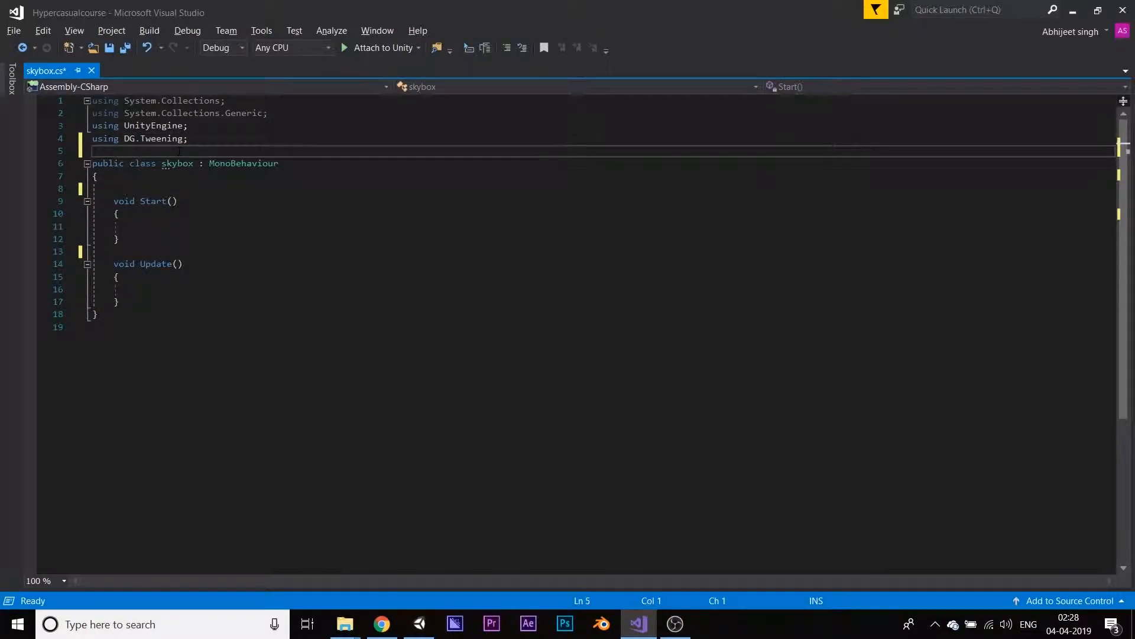
- Declare a "public float speed;" field above the Start method in the skybox class
click(162, 191)
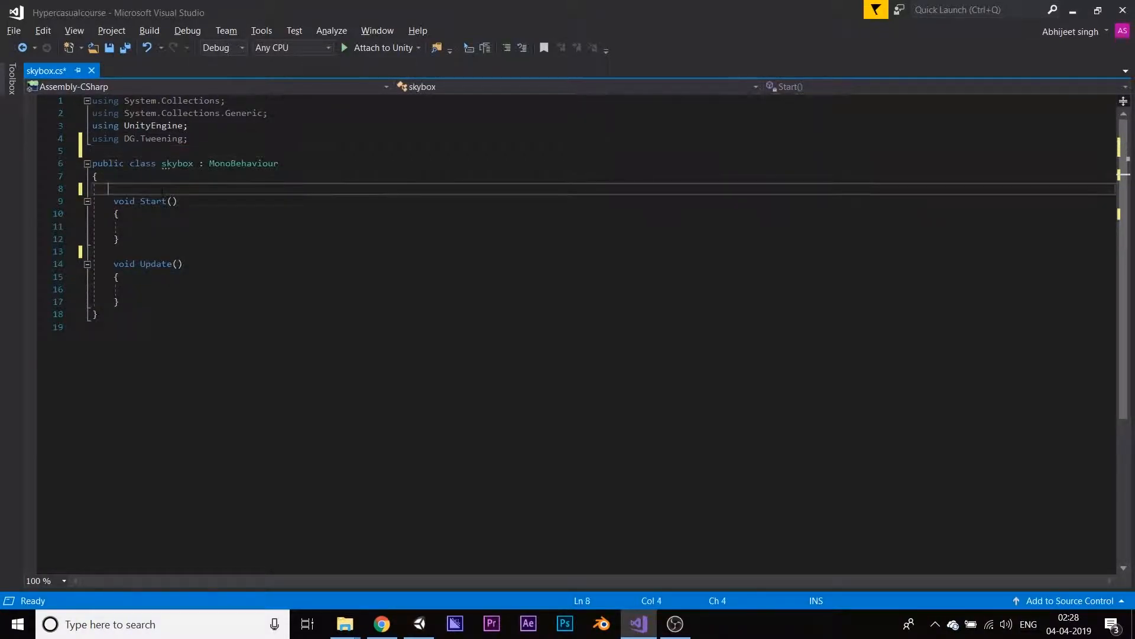
key(Return)
key(Return)
key(Up)
text(public float )
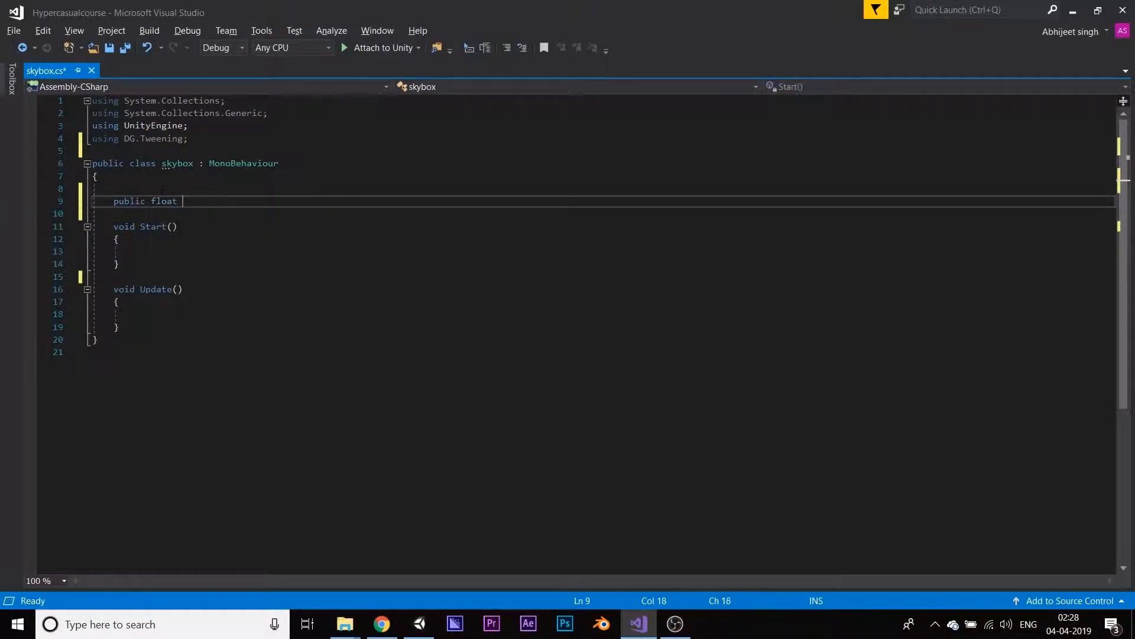
text(speed;)
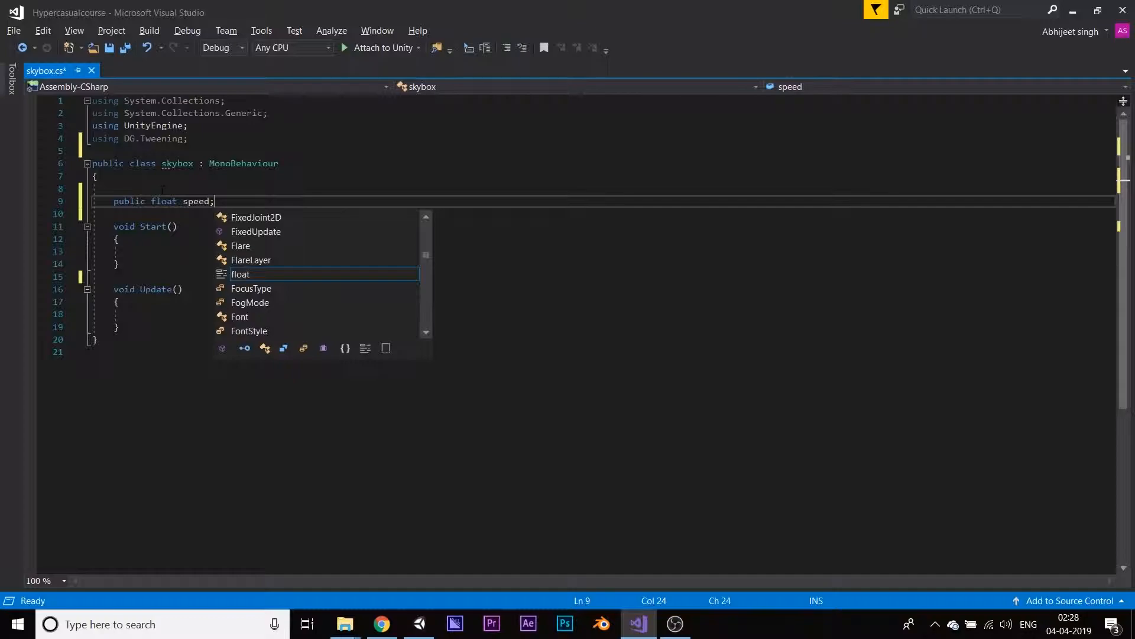
- Rename the Update method to animate and call "animate();" inside Start
click(159, 255)
click(151, 289)
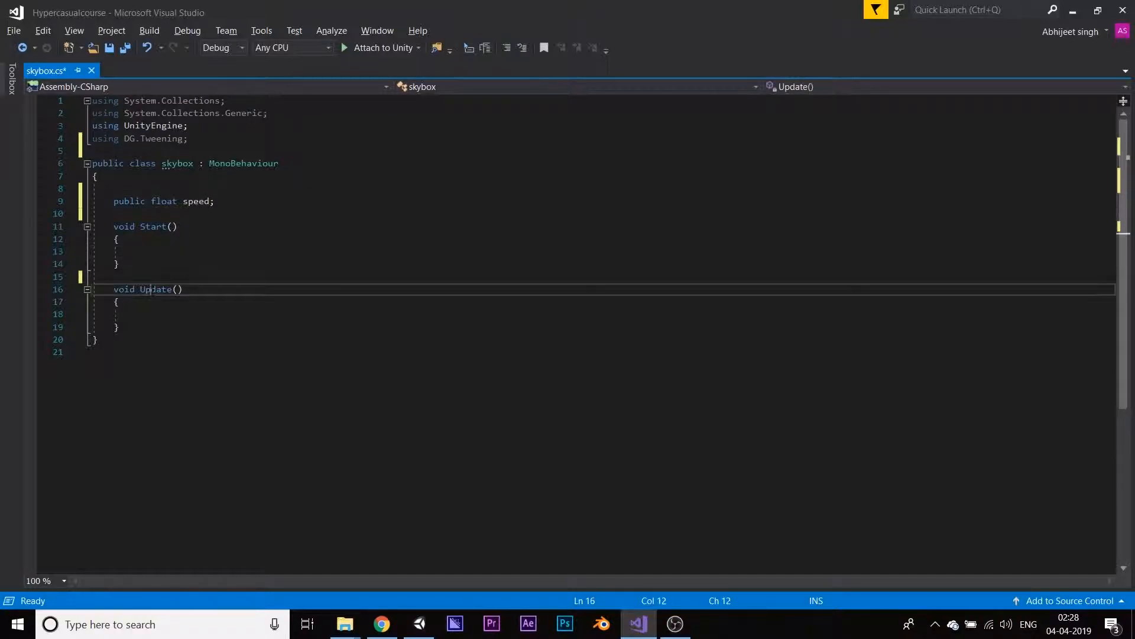
text(aniamte)
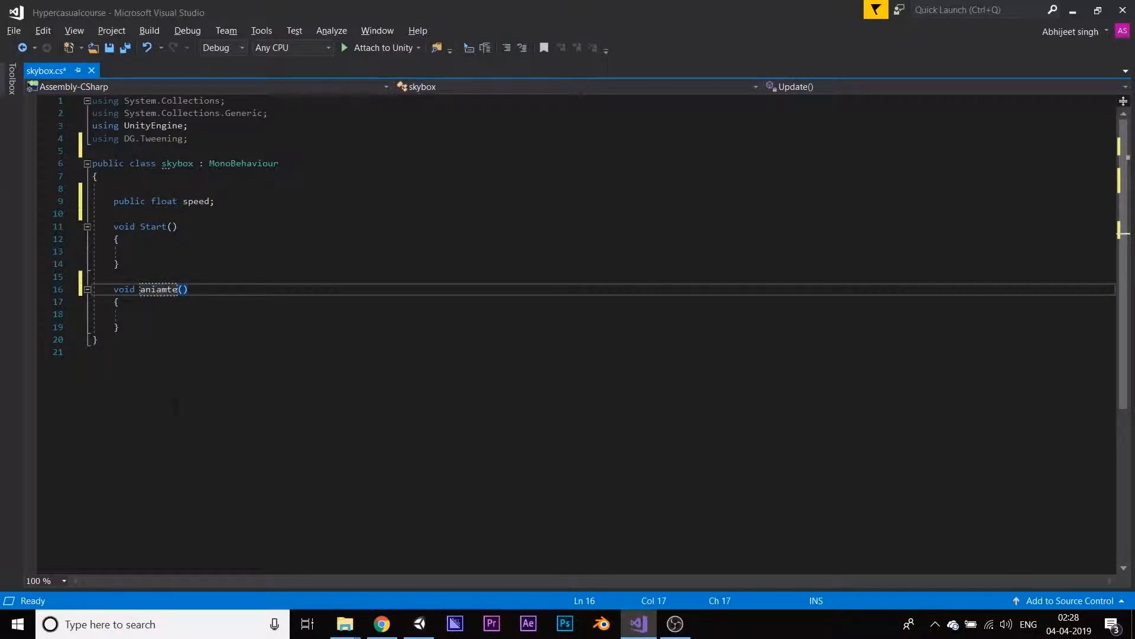
double_click(159, 290)
text(animate)
click(135, 251)
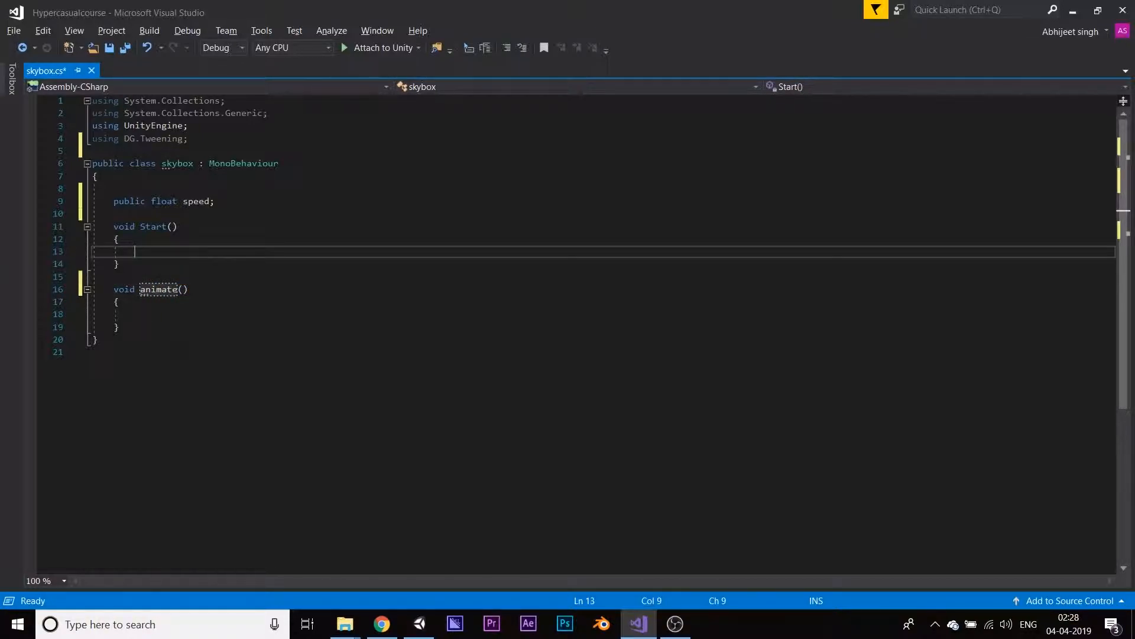
text(animate();)
- Inside the animate method, write transform.DORotate(new Vector3(0,1,0),speed) to rotate the object about Y
click(171, 315)
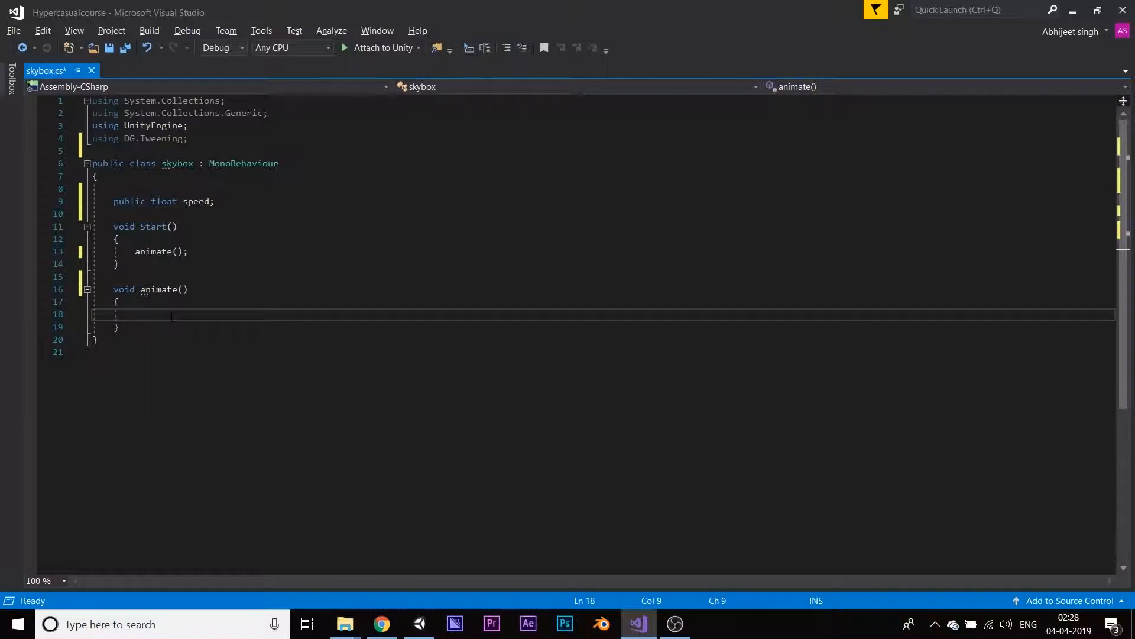
text(transform.)
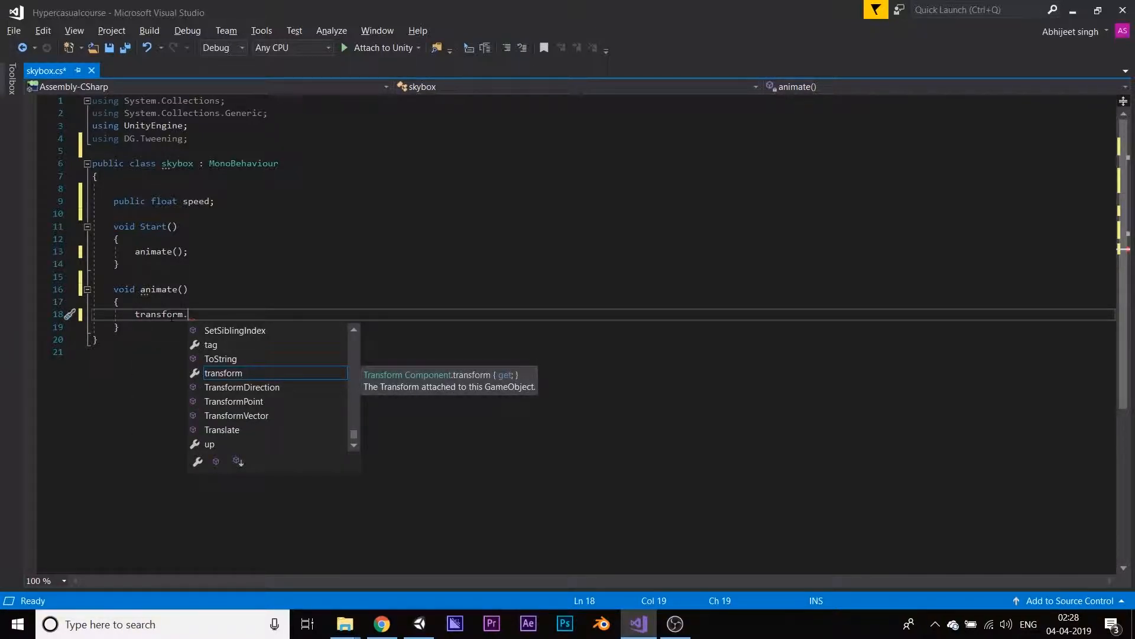
text(dorotate)
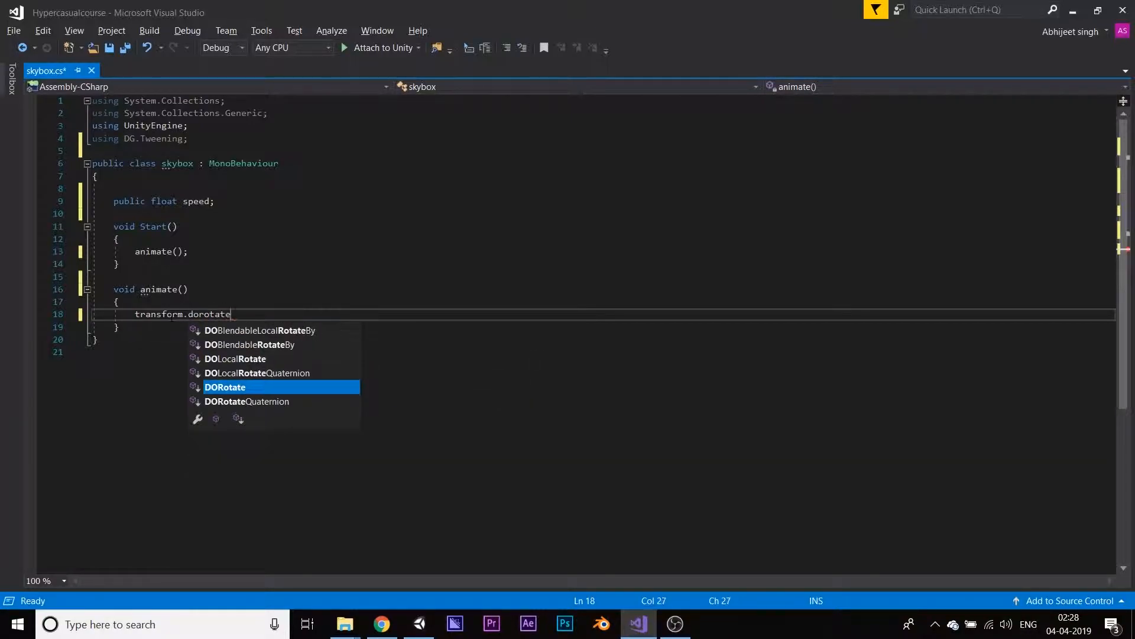
key(Tab)
text((new Vector3)
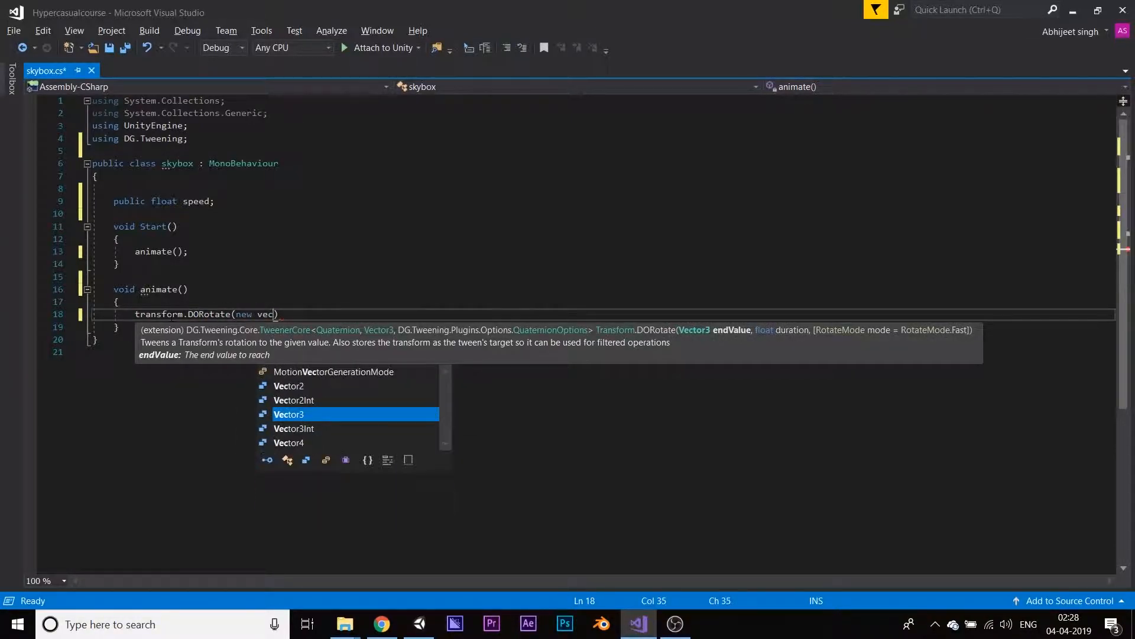
text((0,1,)
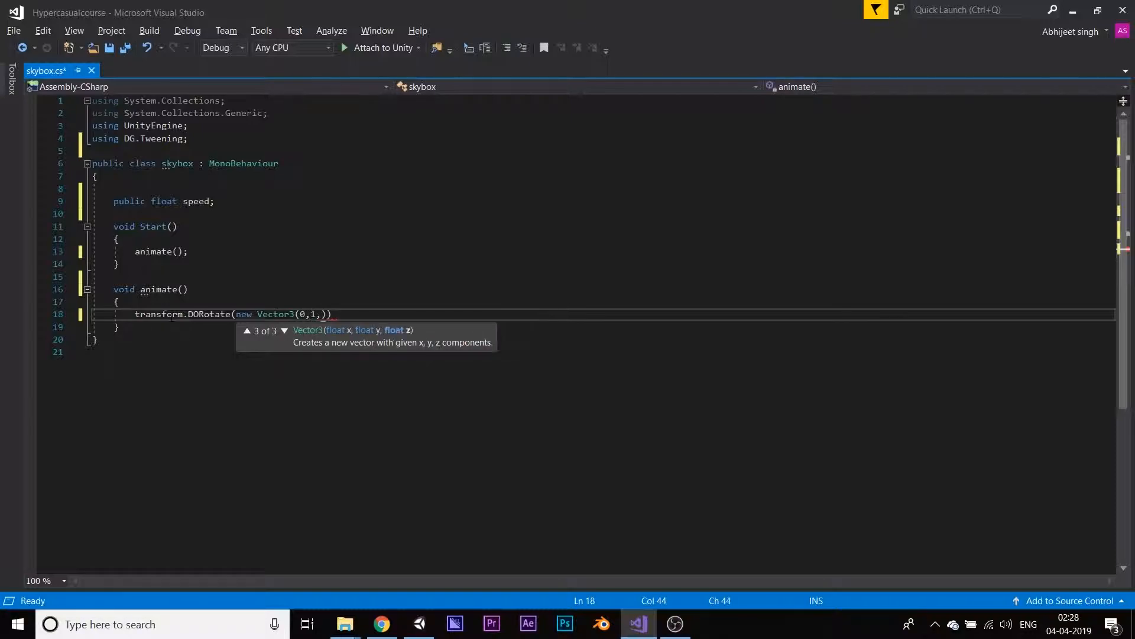
text(0)
text(),speed)
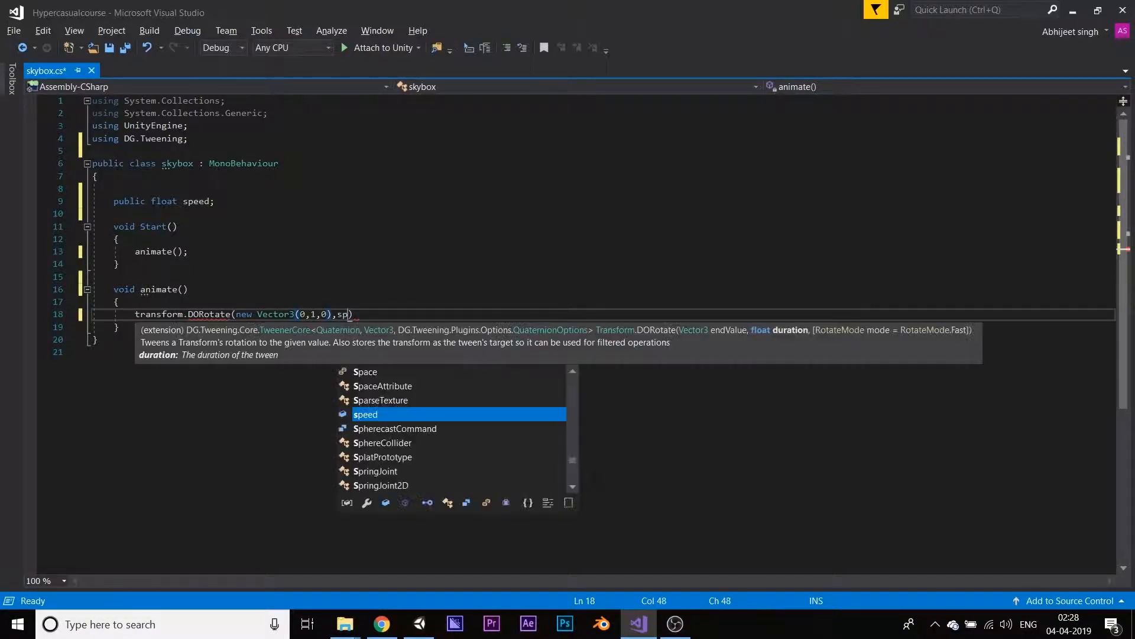
text())
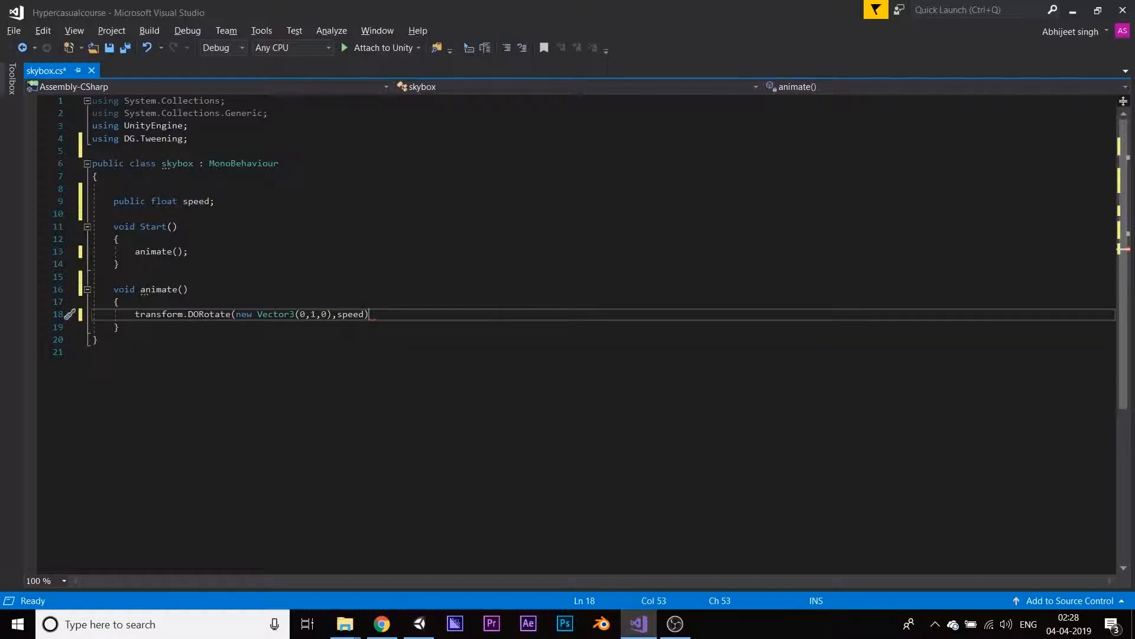
- Append .SetEase(Ease.Linear) to the DORotate call in the animate method
text(.SetEase()
text(Ease.Linear)
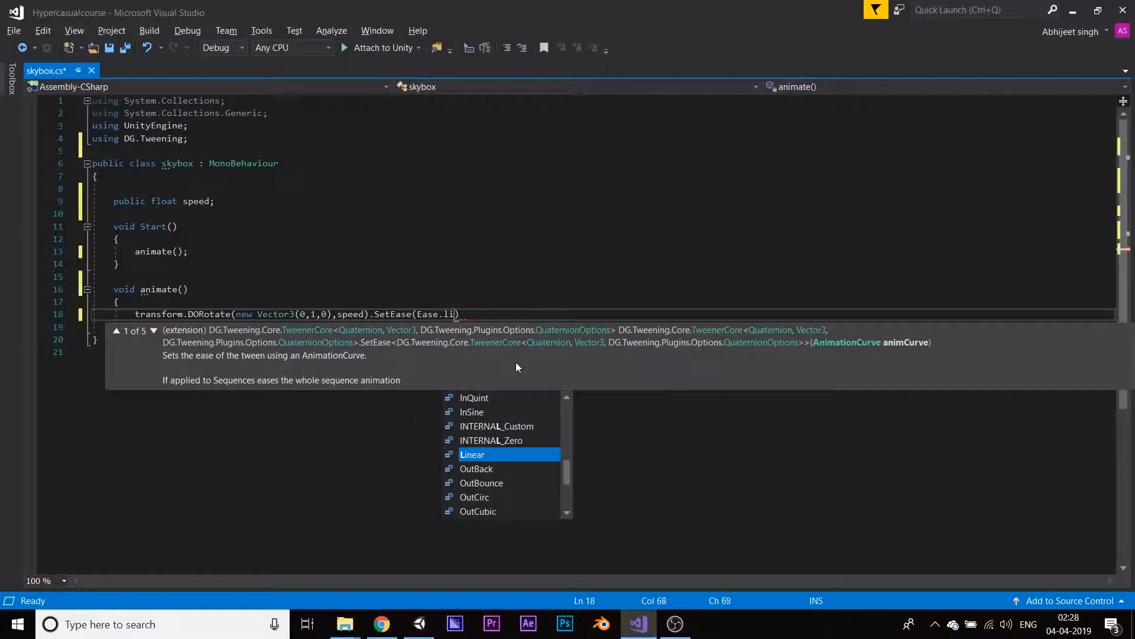
key(End)
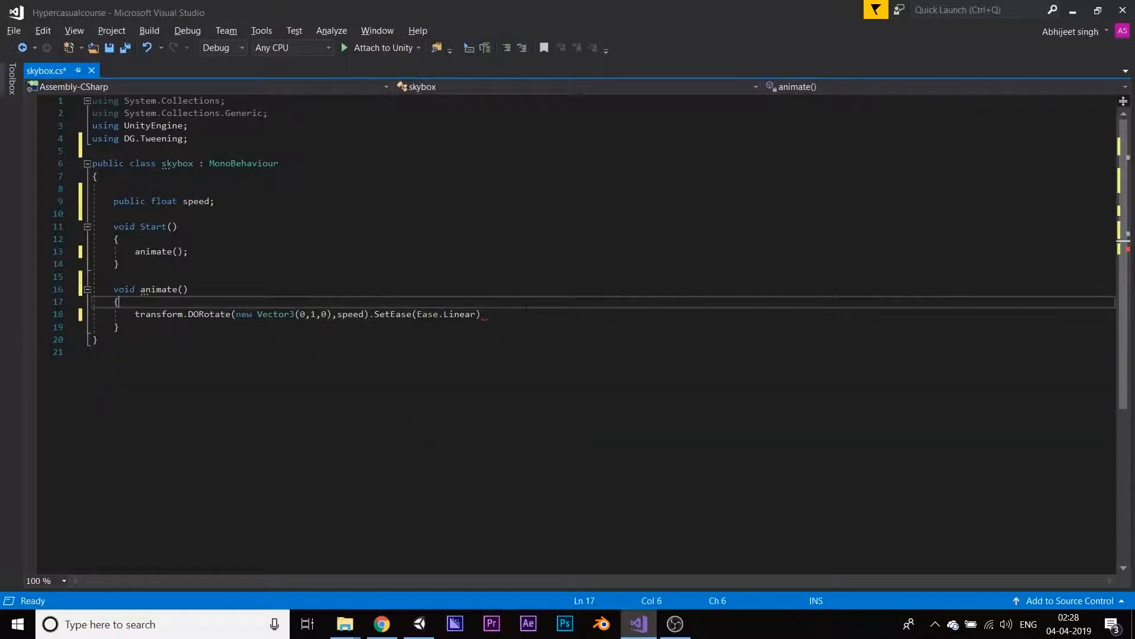
- Chain .SetLoops(-1, LoopType.Incremental); after the SetEase call to finish the rotation statement
text(.setloops)
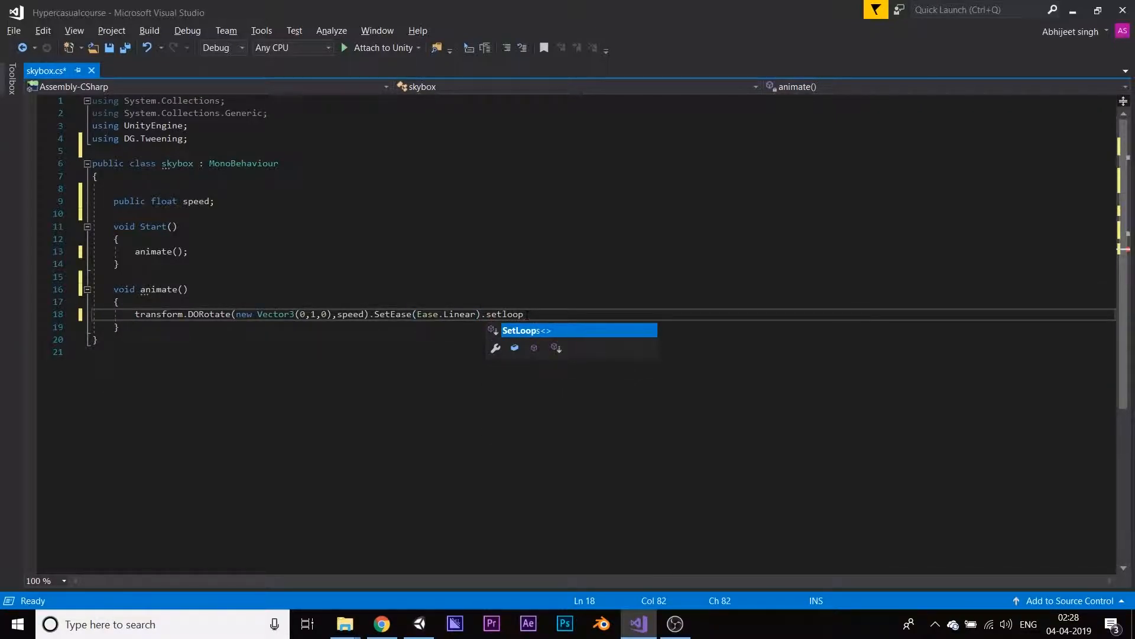
key(Tab)
text((-1,i)
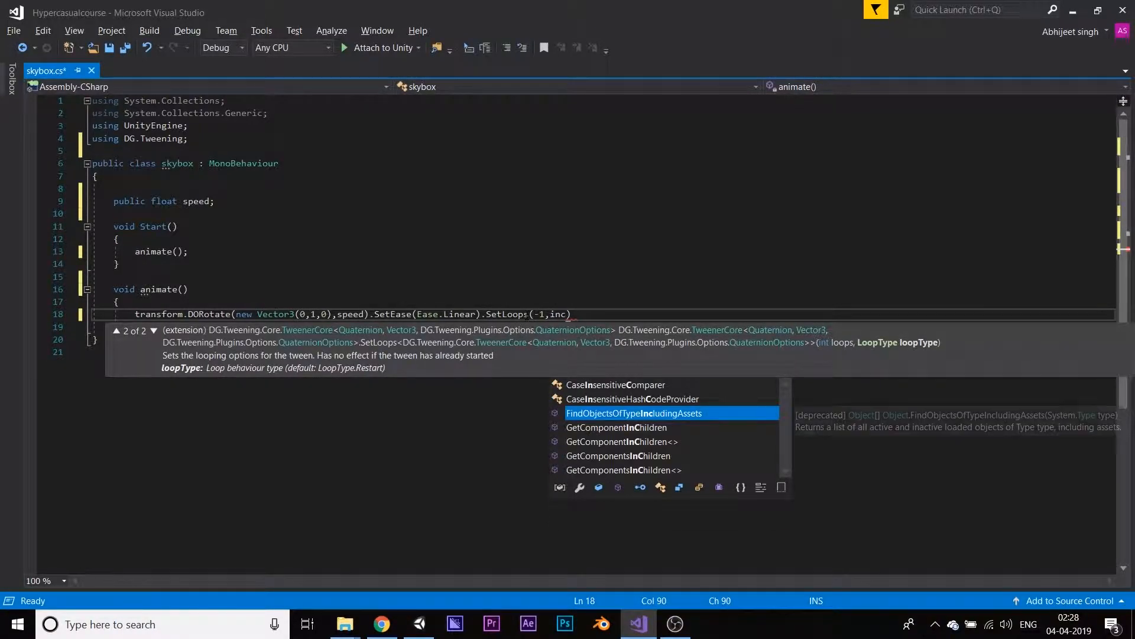
key(BackSpace)
text(loopType.incre)
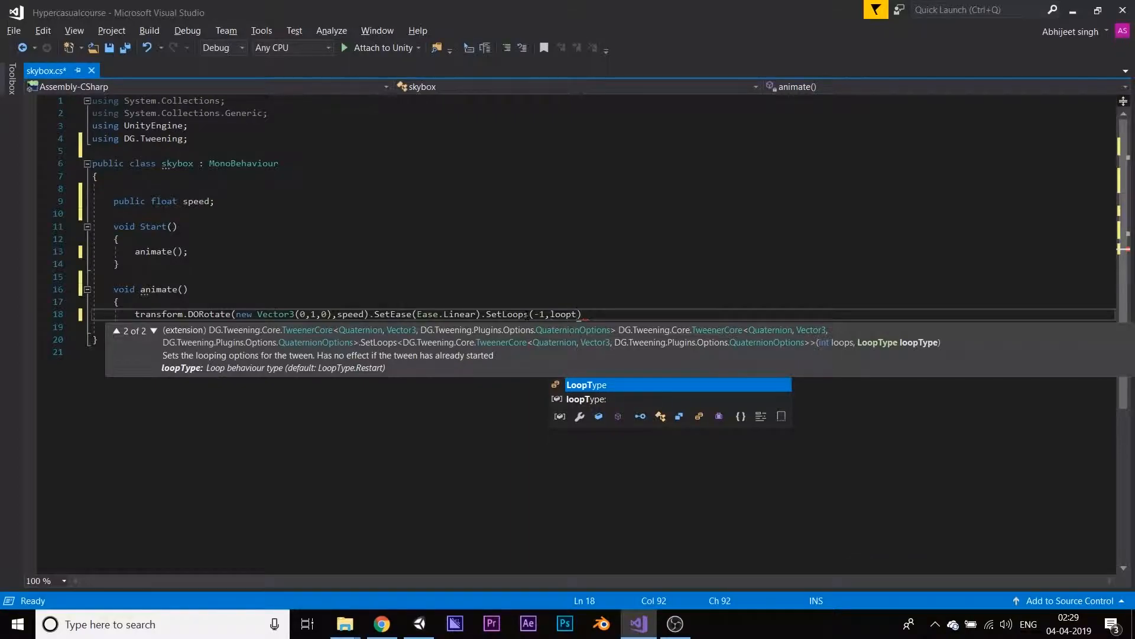
key(Tab)
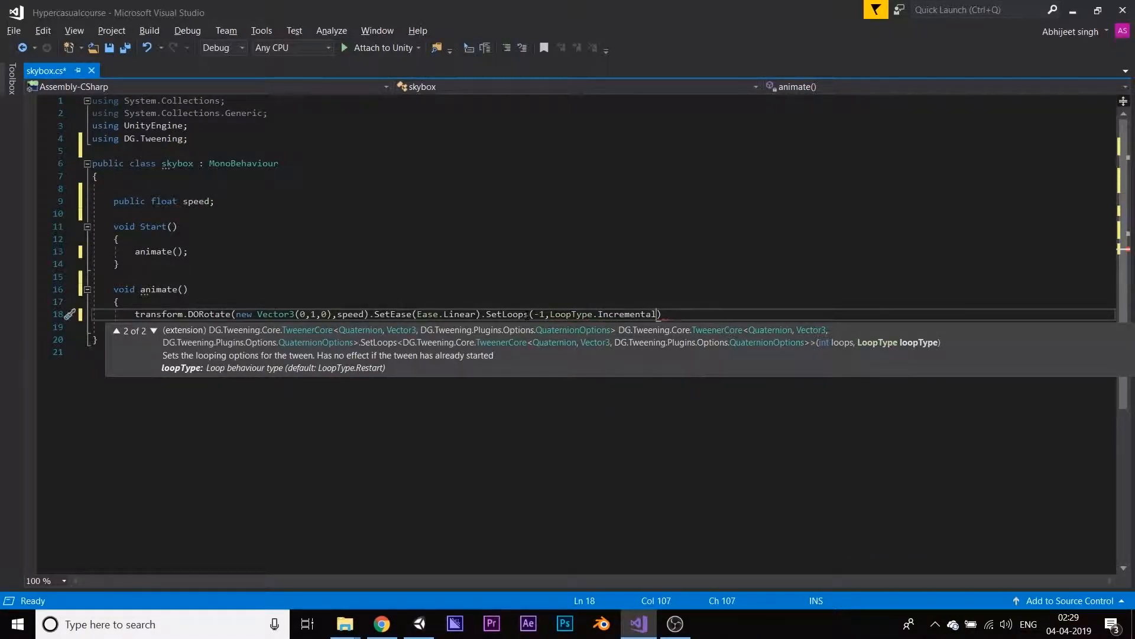
text();)
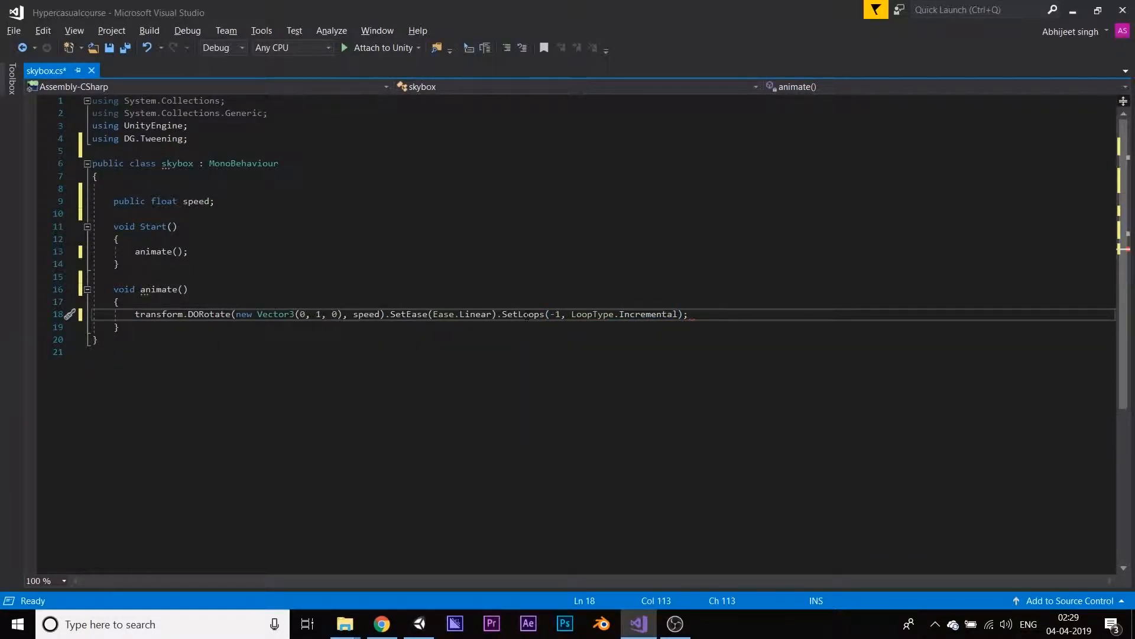
click(239, 354)
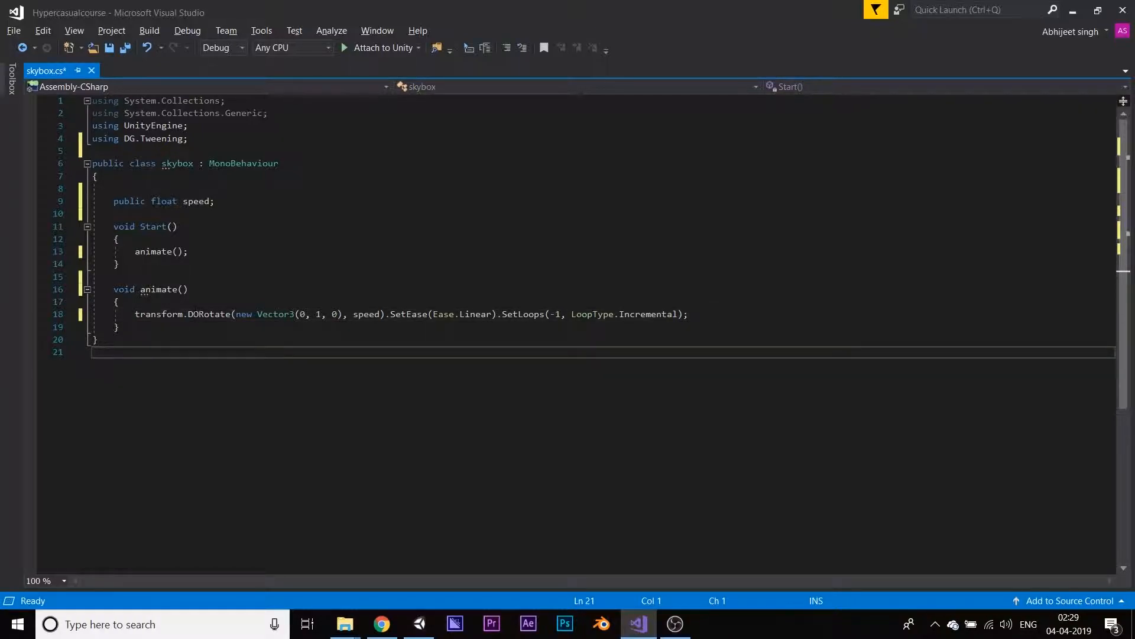
- Review the rotation vector, speed, ease and loop arguments of the DORotate statement in the animate method
drag(315, 314, 321, 314)
double_click(365, 314)
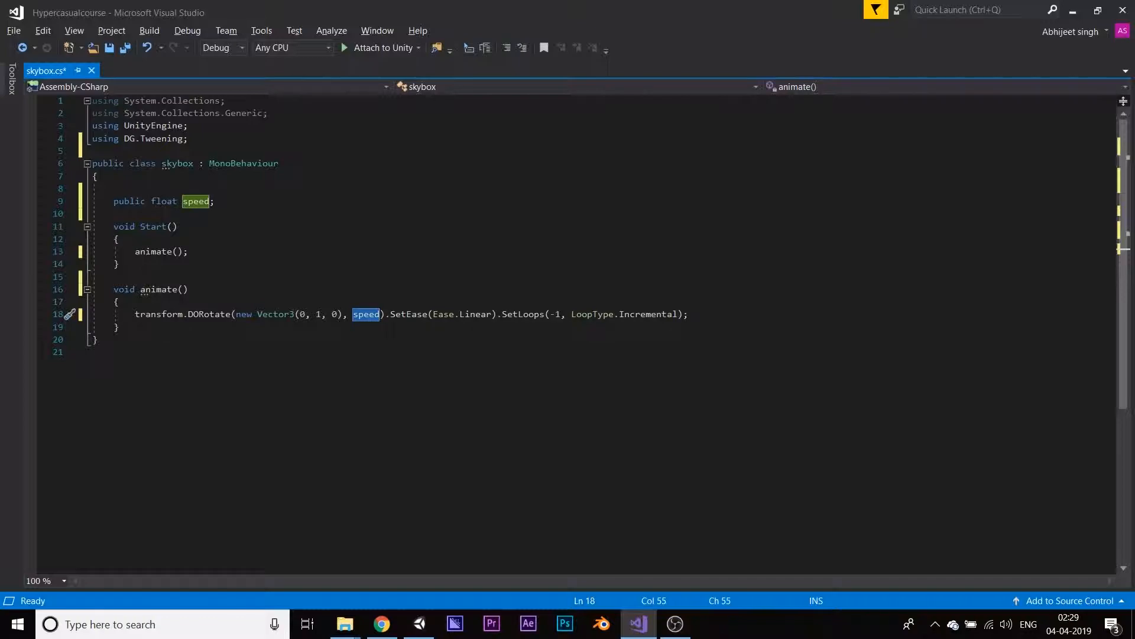
drag(390, 314, 437, 314)
click(439, 315)
double_click(467, 314)
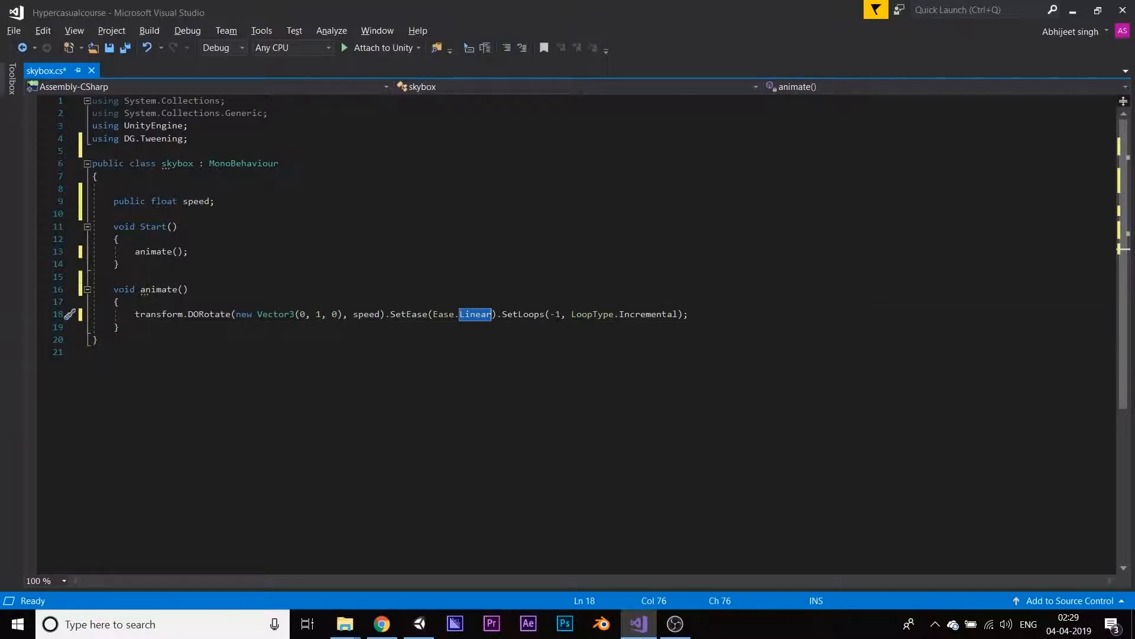
drag(560, 314, 550, 315)
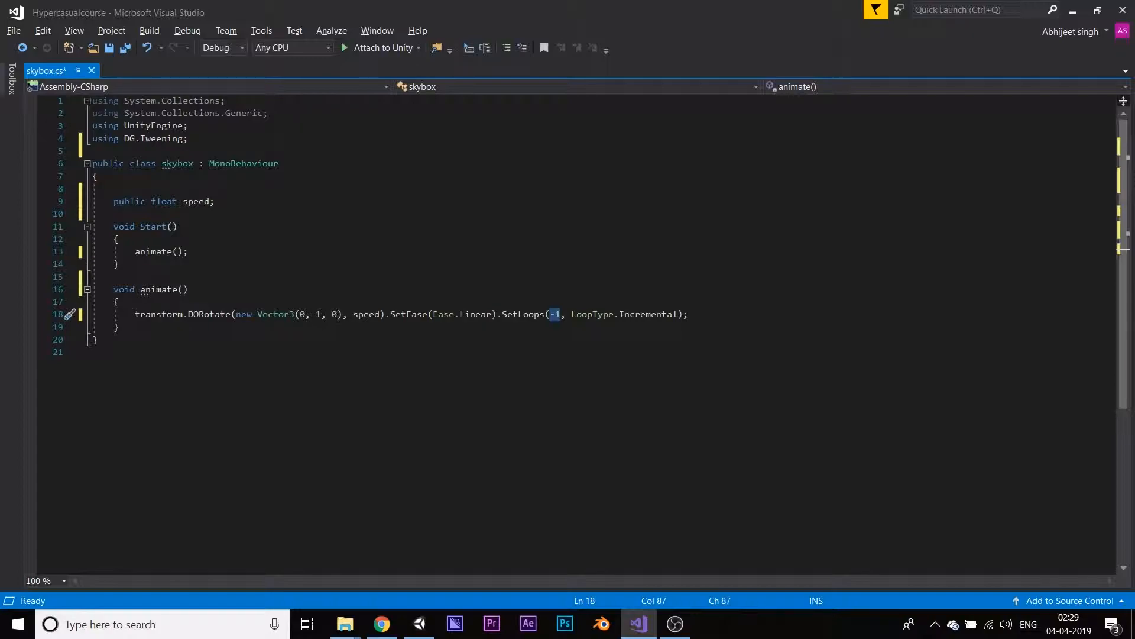
click(316, 314)
click(498, 316)
- Save the skybox script, switch to Unity and attach the script to the dome object inside skyDome
key(ctrl+s)
click(419, 624)
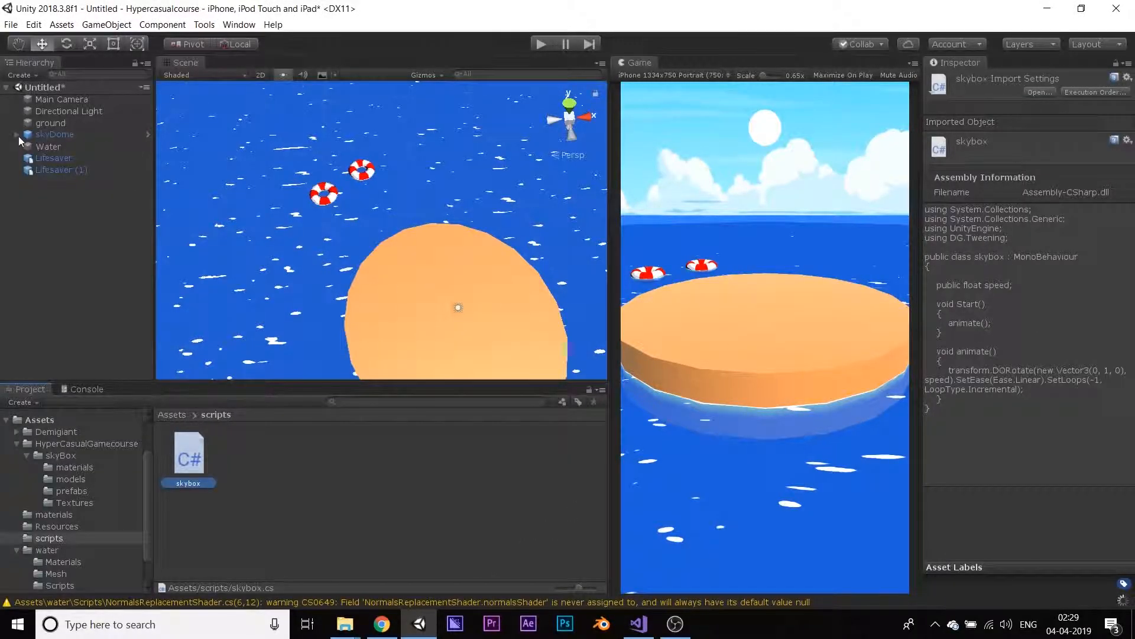
click(40, 146)
click(16, 134)
click(57, 146)
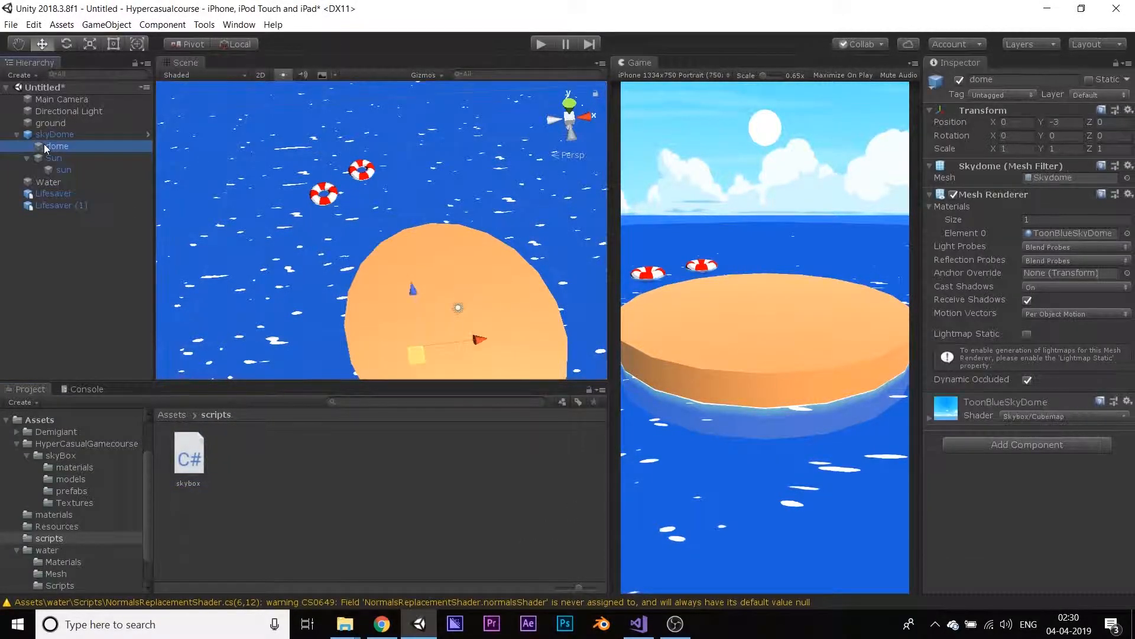
drag(191, 454, 983, 489)
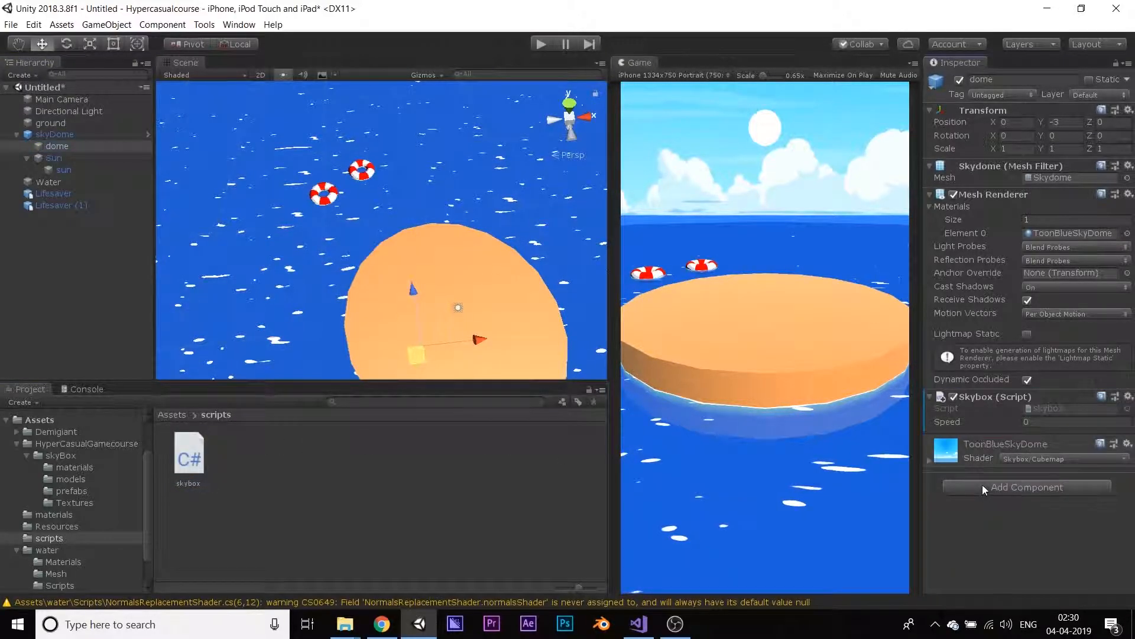
- Set the Speed of the dome's Skybox script to 0.01 and test the sky rotation in Play mode
click(1027, 422)
text(.01)
key(Return)
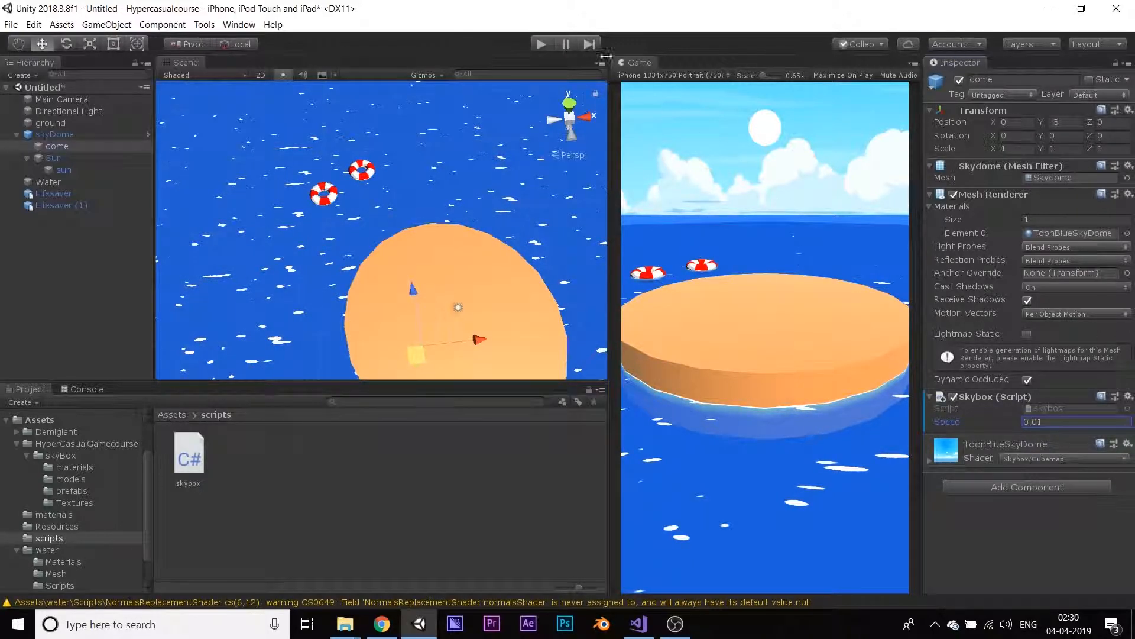
click(538, 44)
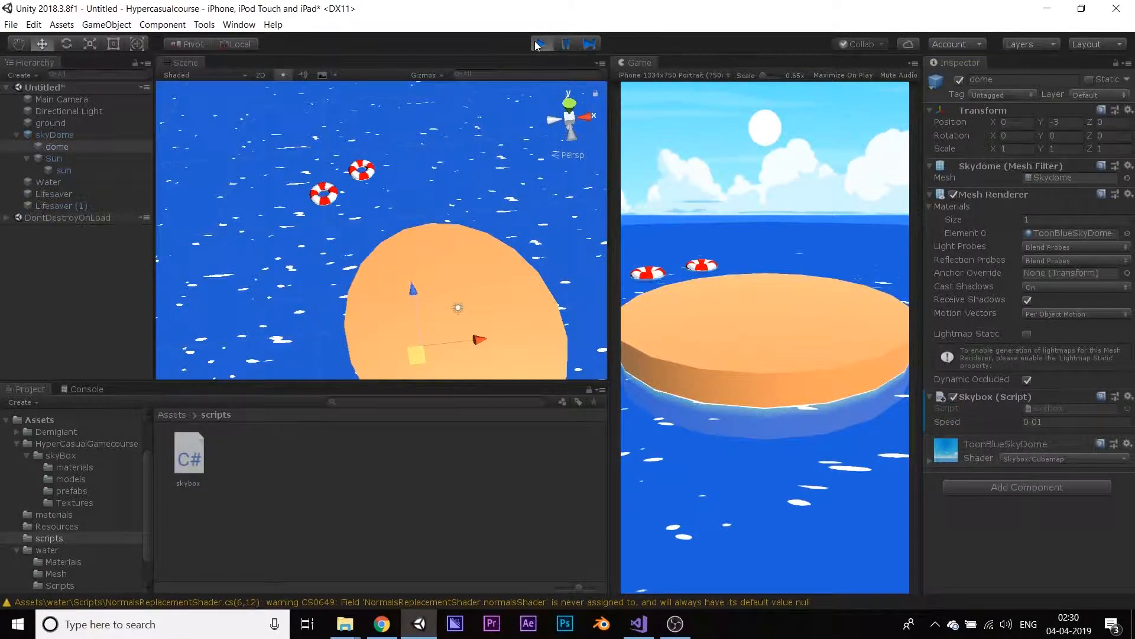
click(537, 44)
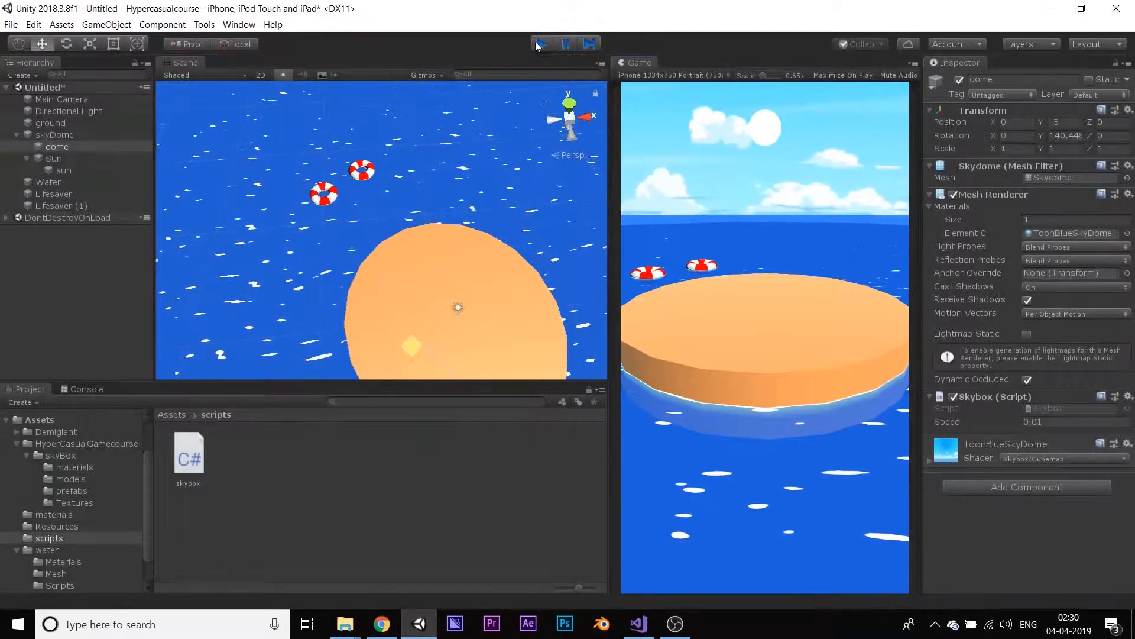
- Set the Speed of the dome's Skybox script to 1 and play-test the scene, viewing the lifesavers up close
click(1046, 422)
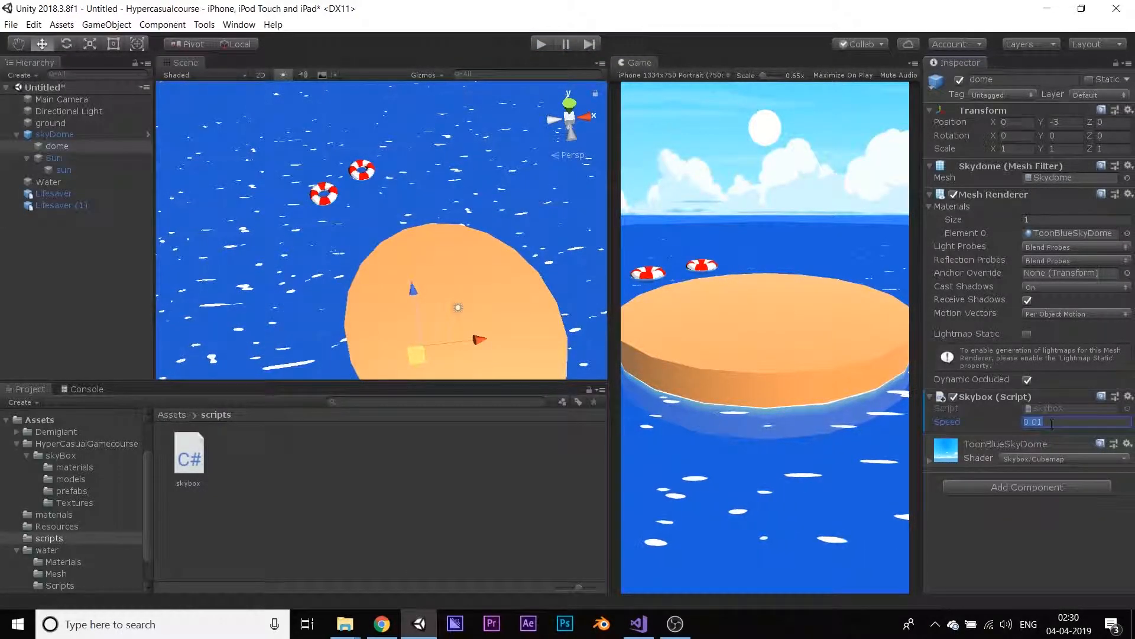
text(.)
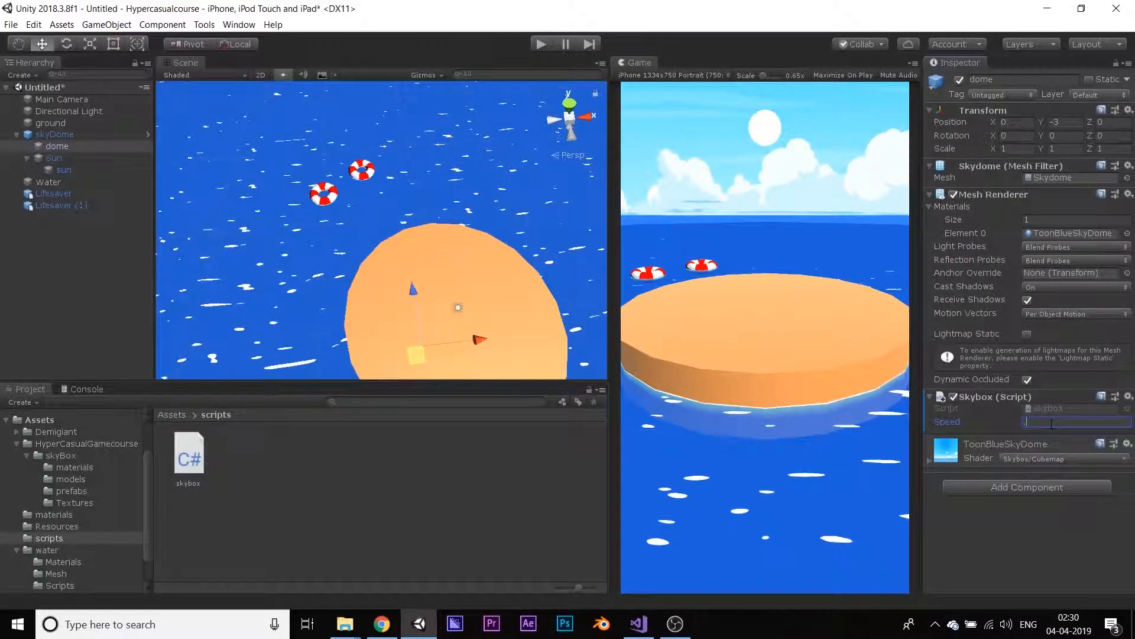
text(1)
click(540, 45)
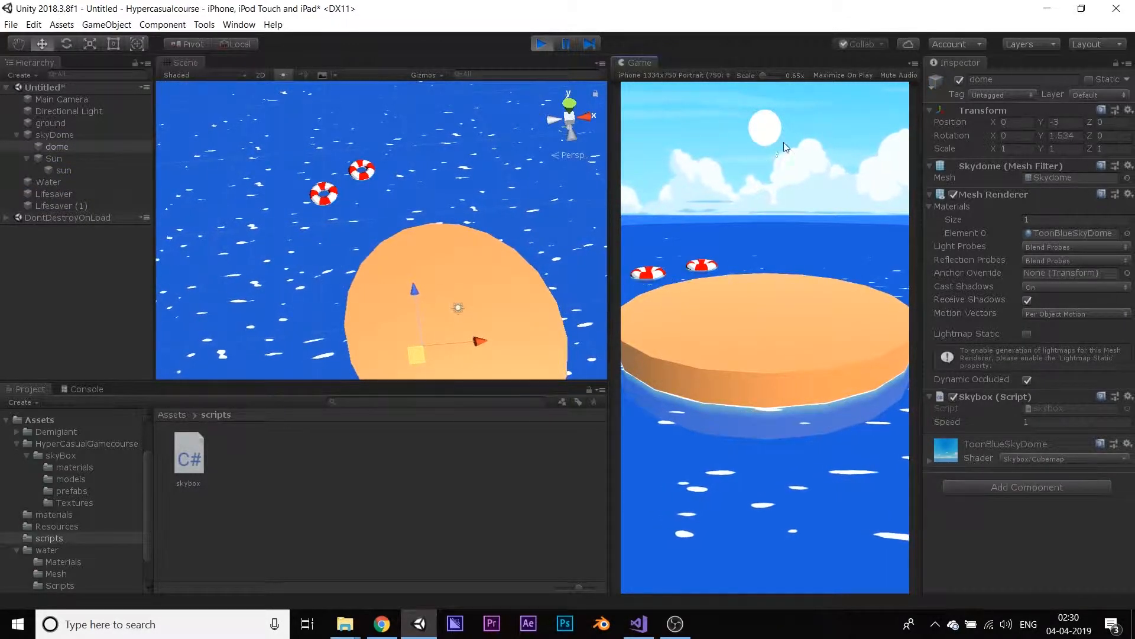
right_drag(479, 189, 435, 134)
key(w)
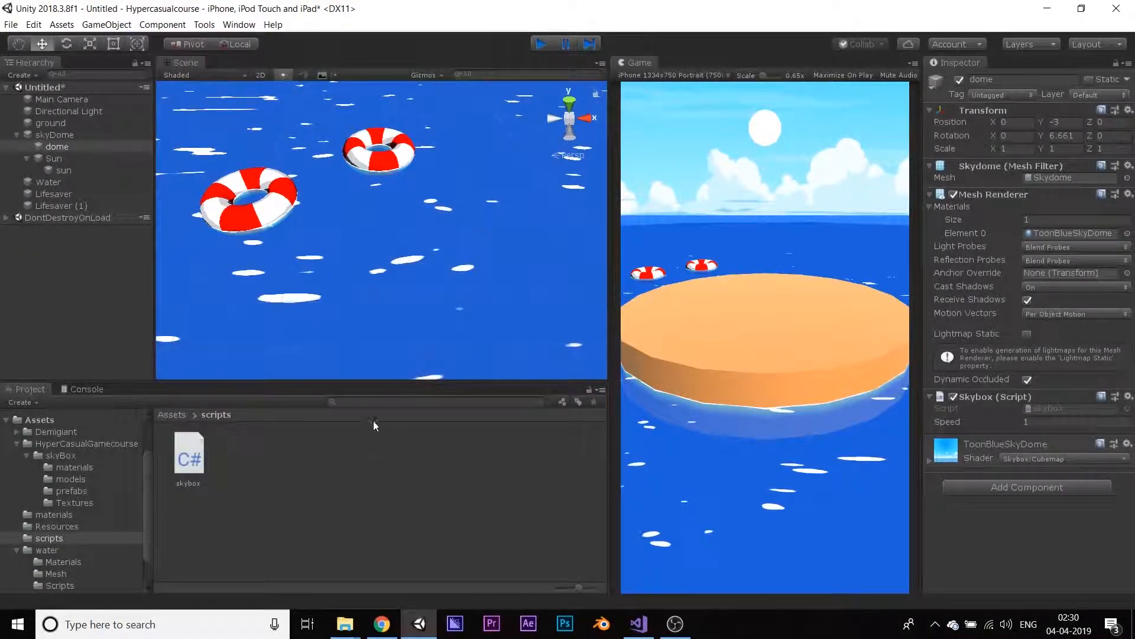
key(ctrl+p)
- Create a C# script named tubes in the scripts folder and open it in Visual Studio
right_click(384, 453)
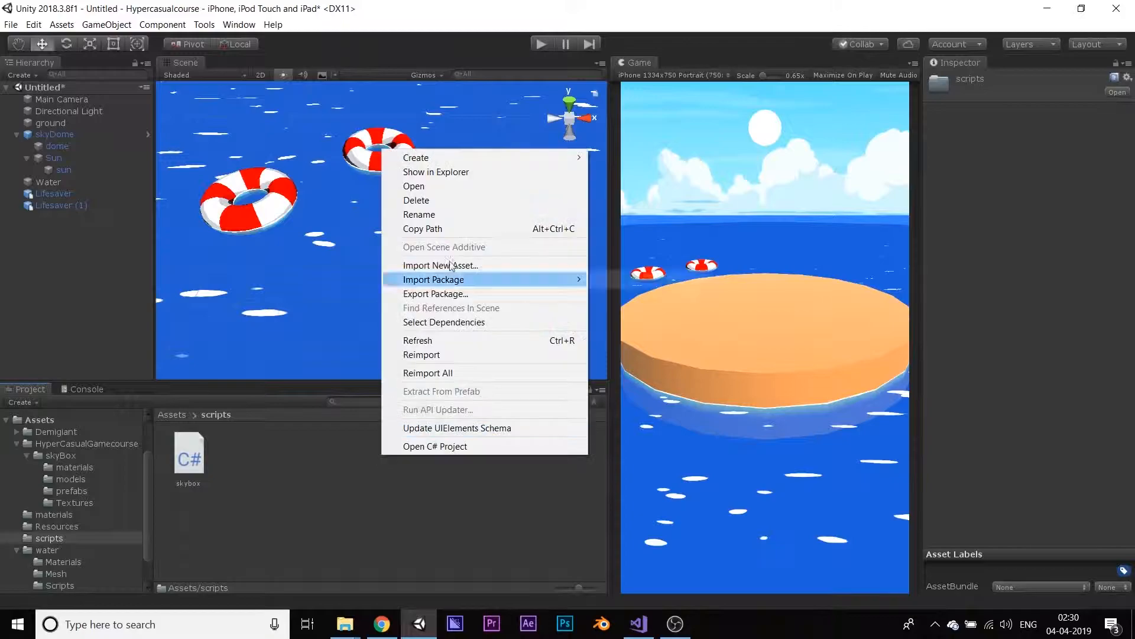
mouse_move(494, 158)
click(625, 180)
text(tubes)
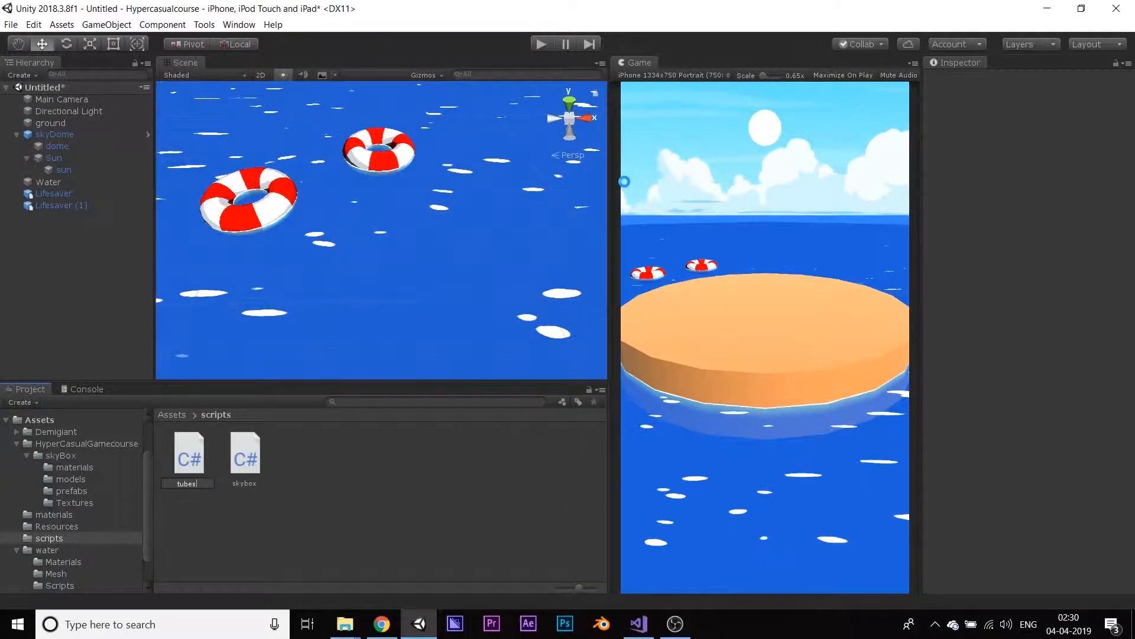
key(Return)
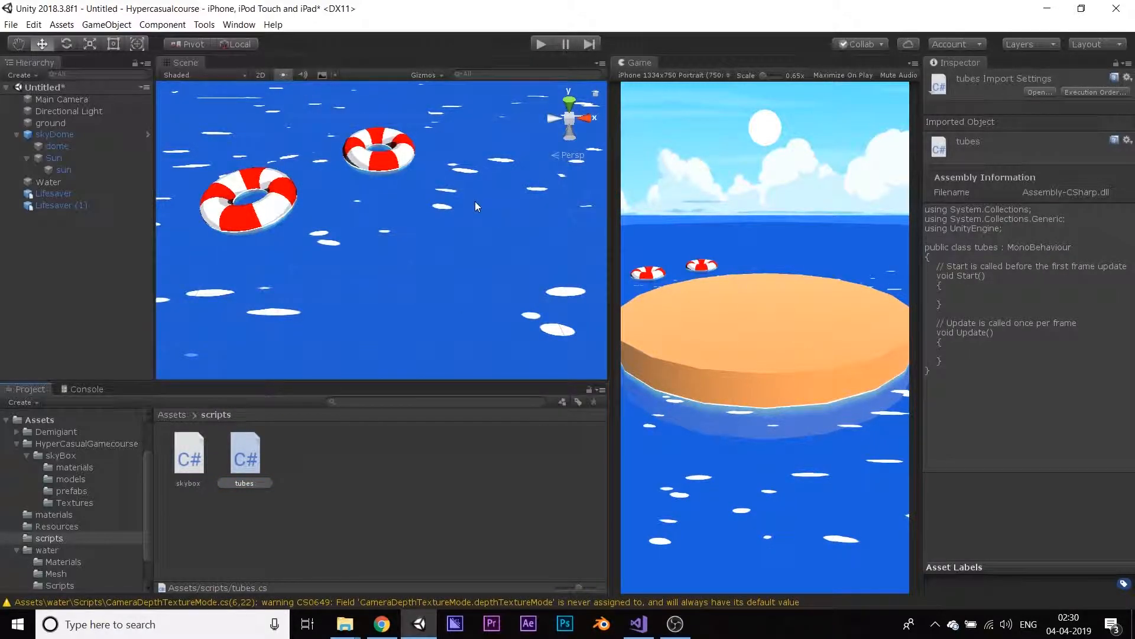
double_click(260, 450)
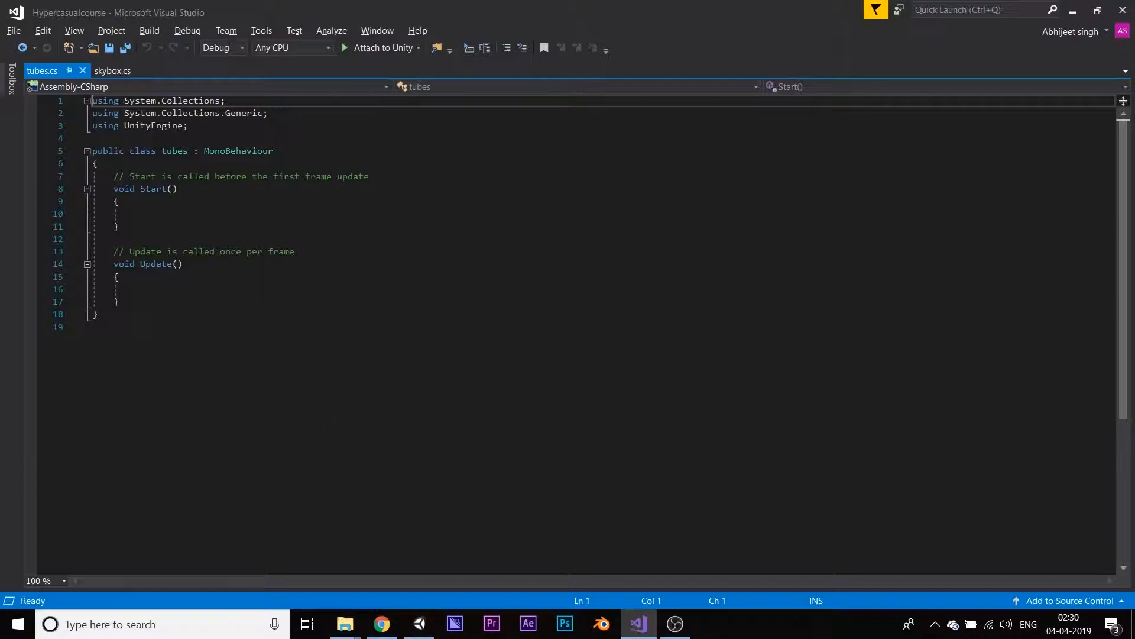
- Delete the default comments above the Start and Update methods in the tubes script
drag(369, 177, 114, 177)
key(BackSpace)
click(114, 251)
drag(113, 251, 295, 251)
key(BackSpace)
- Add a using DG.Tweening; directive below the UnityEngine one
click(166, 140)
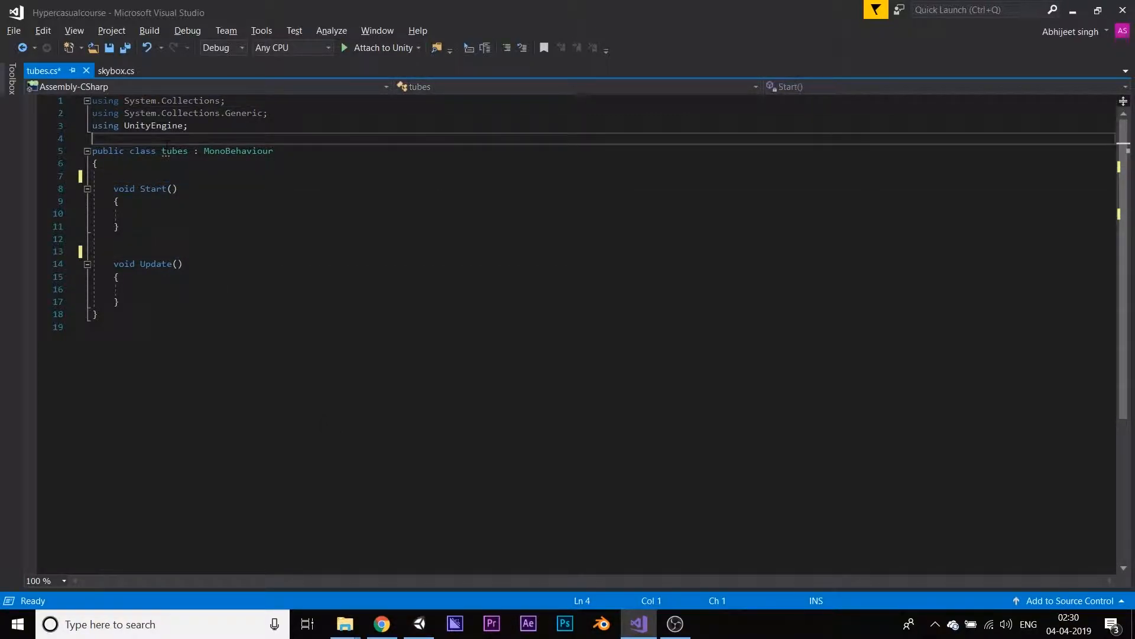
text(using DG.t)
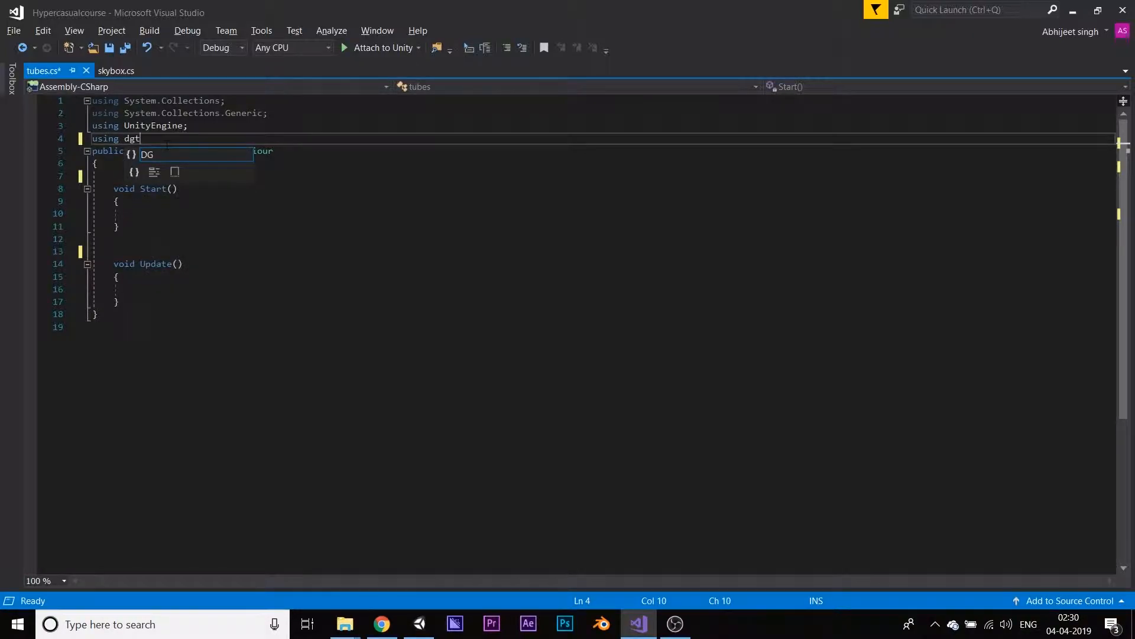
text(weening;)
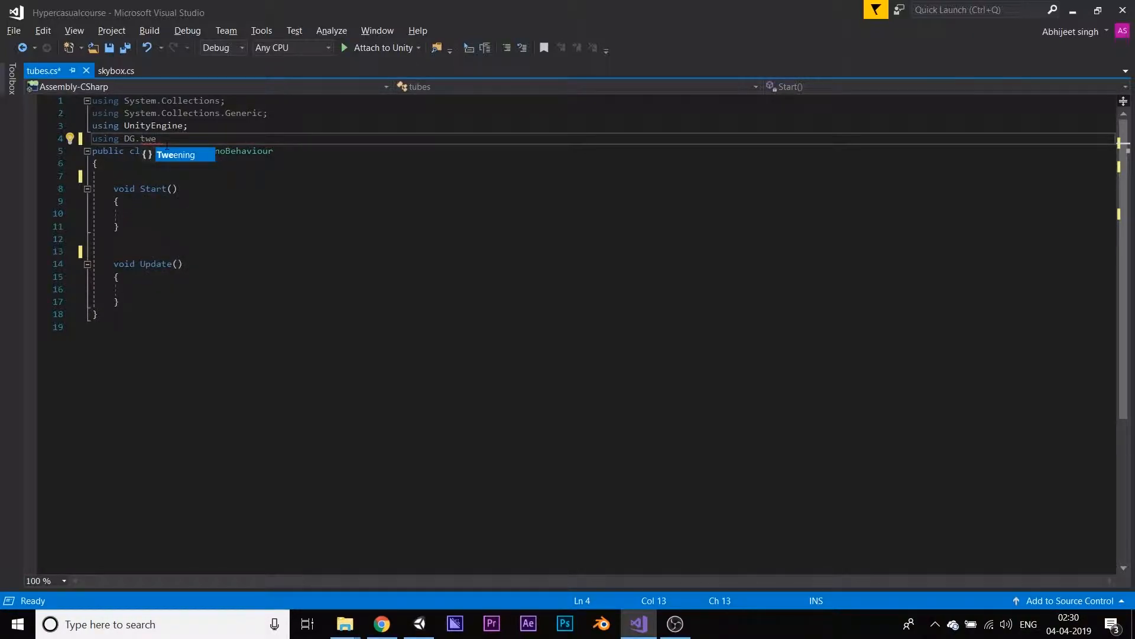
key(Return)
- Declare the public float variables speed and amount above the Start method of the tubes class
click(156, 186)
key(Return)
key(Return)
key(Up)
text(public floa)
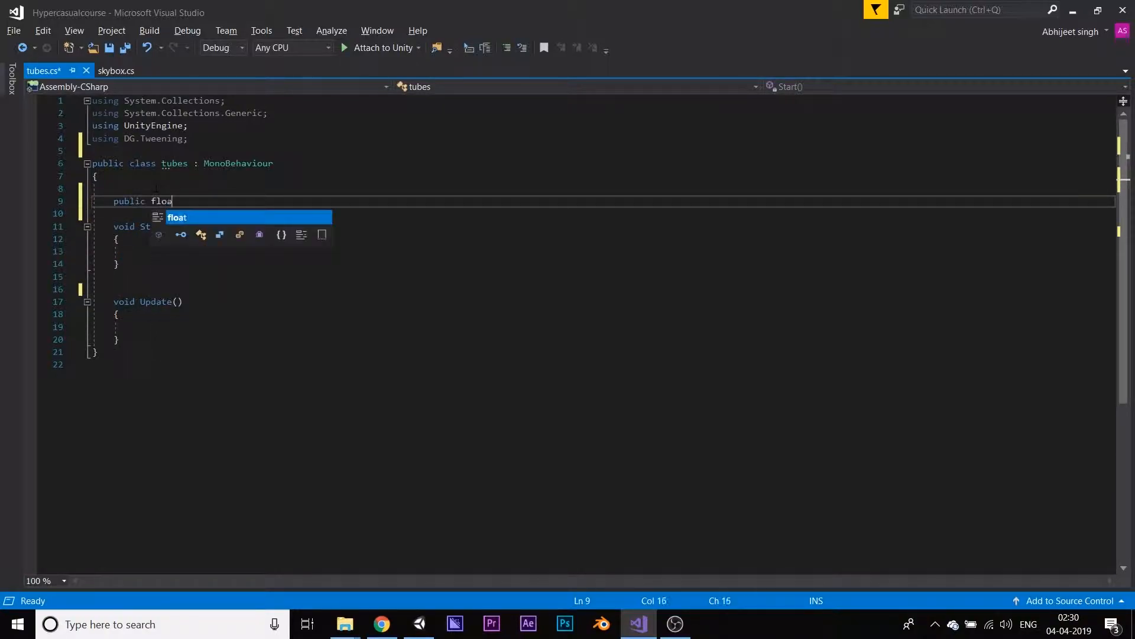
text(t speed;)
key(Return)
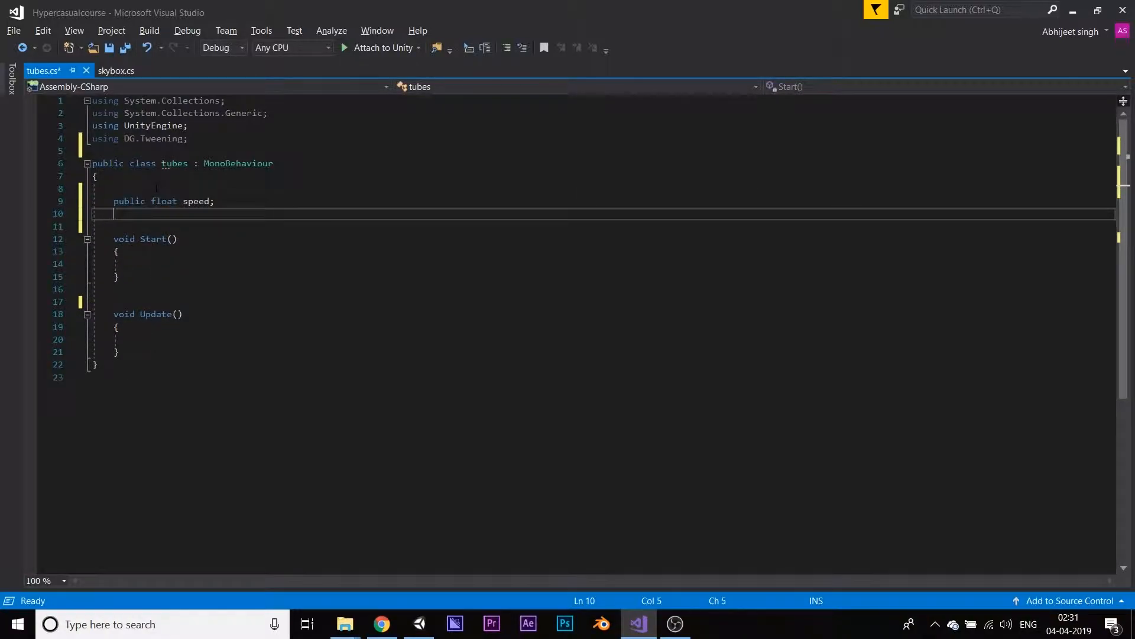
text(public float)
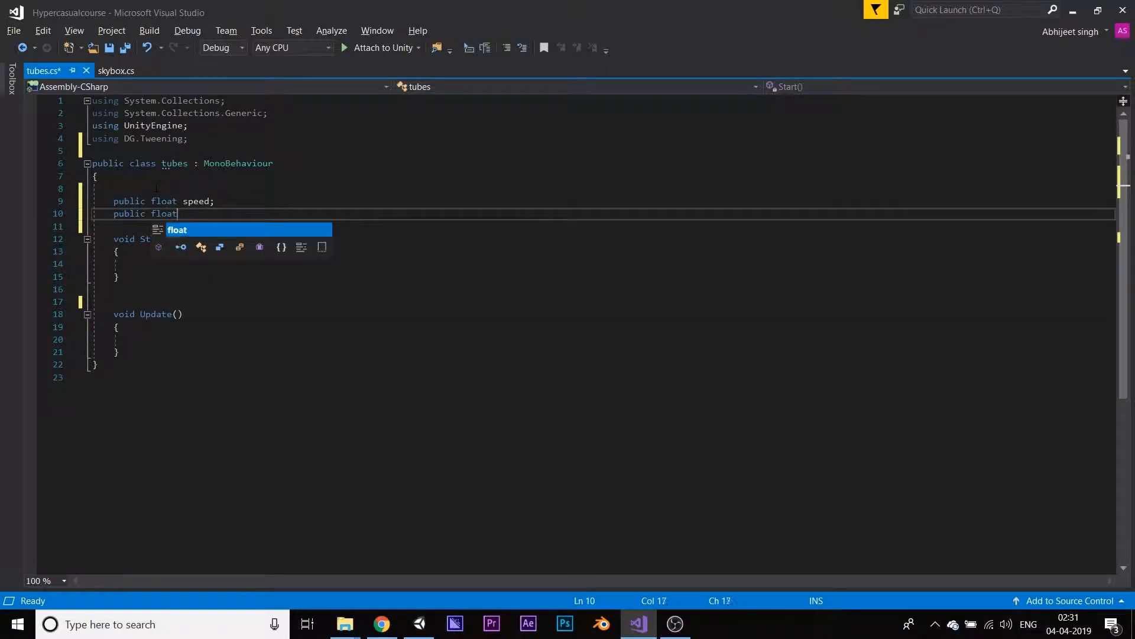
text( amount;)
- Rename the Update method to animate and call animate(); inside Start
double_click(150, 315)
text(aniamte)
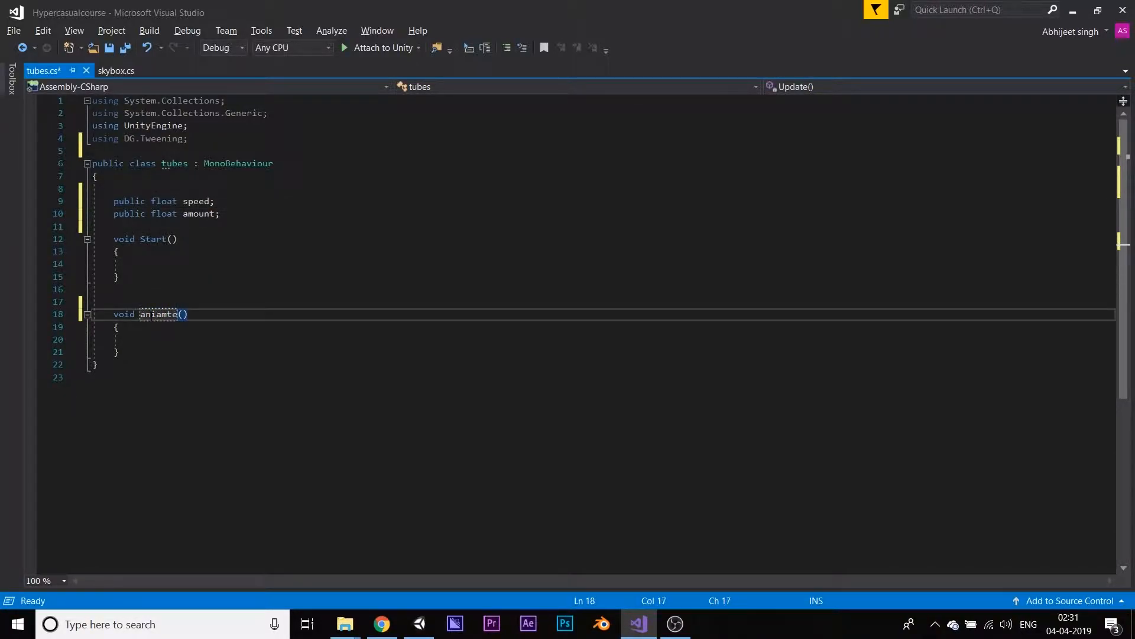
key(BackSpace)
key(BackSpace)
key(BackSpace)
key(BackSpace)
text(mate)
click(166, 267)
text(animate();)
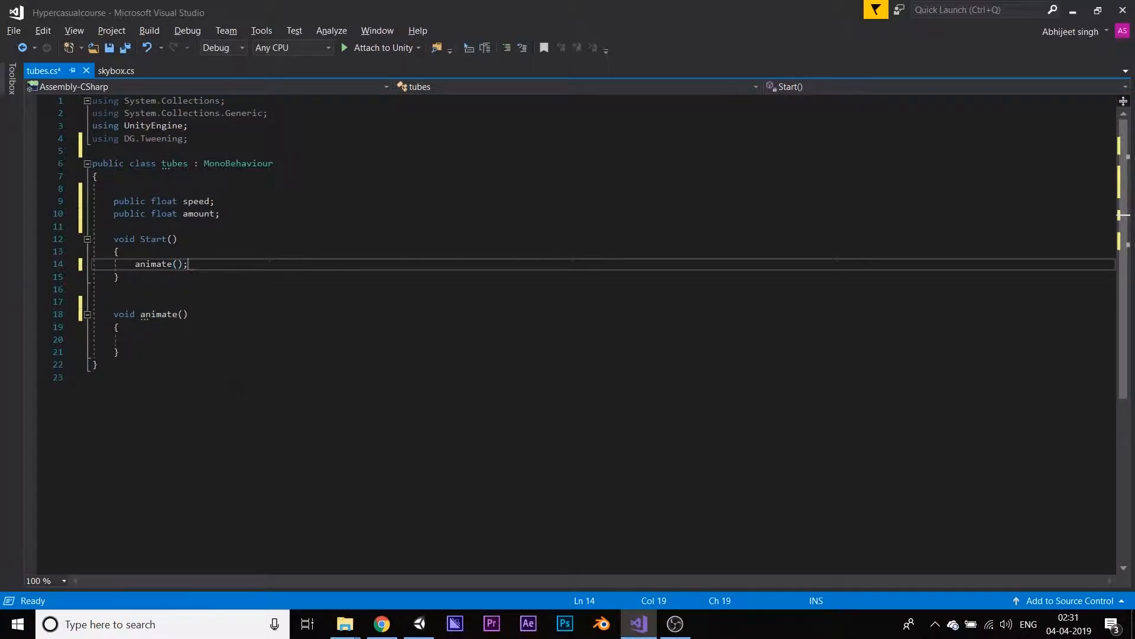
- Write a transform.DOMoveY call in the animate method with transform.position.y+amount as end value and speed as duration
click(177, 339)
text(t)
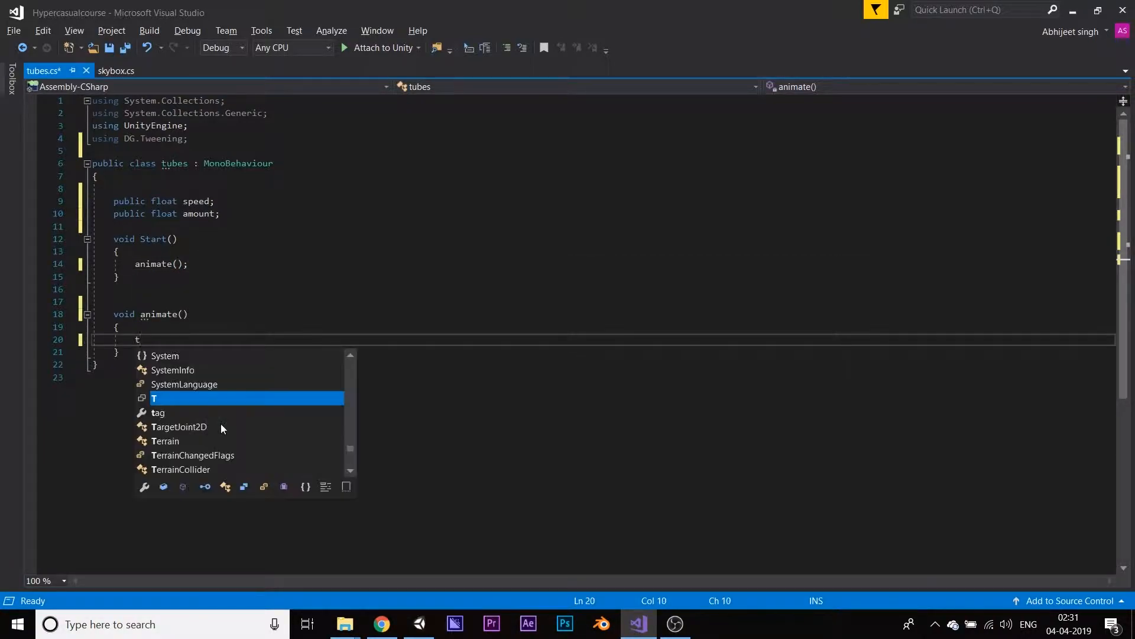
text(ransform.domove)
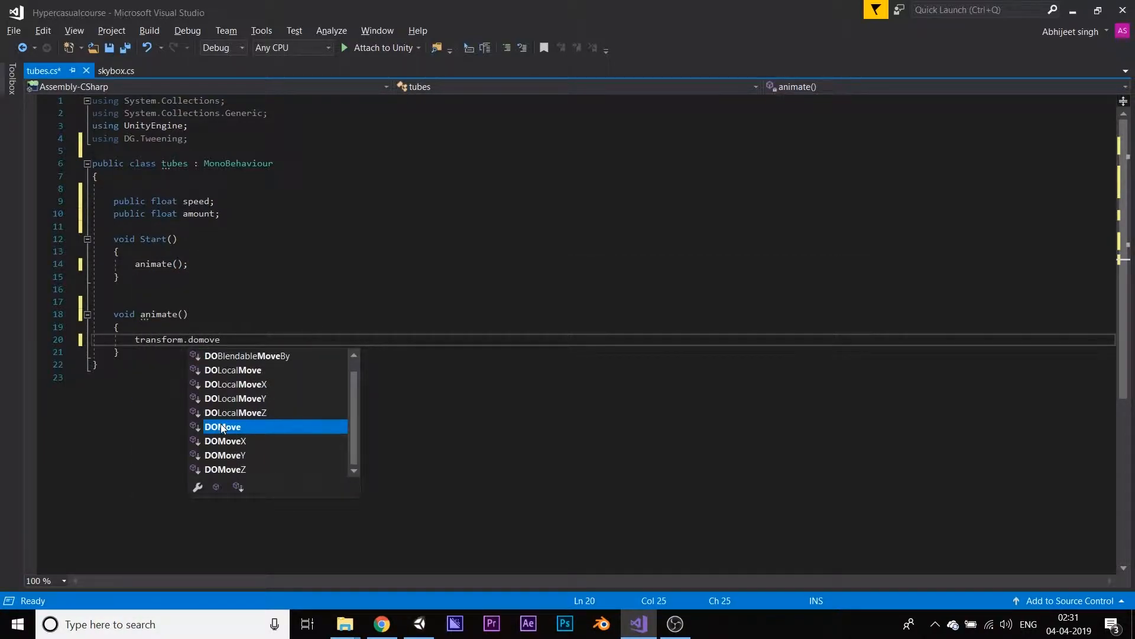
text(y()
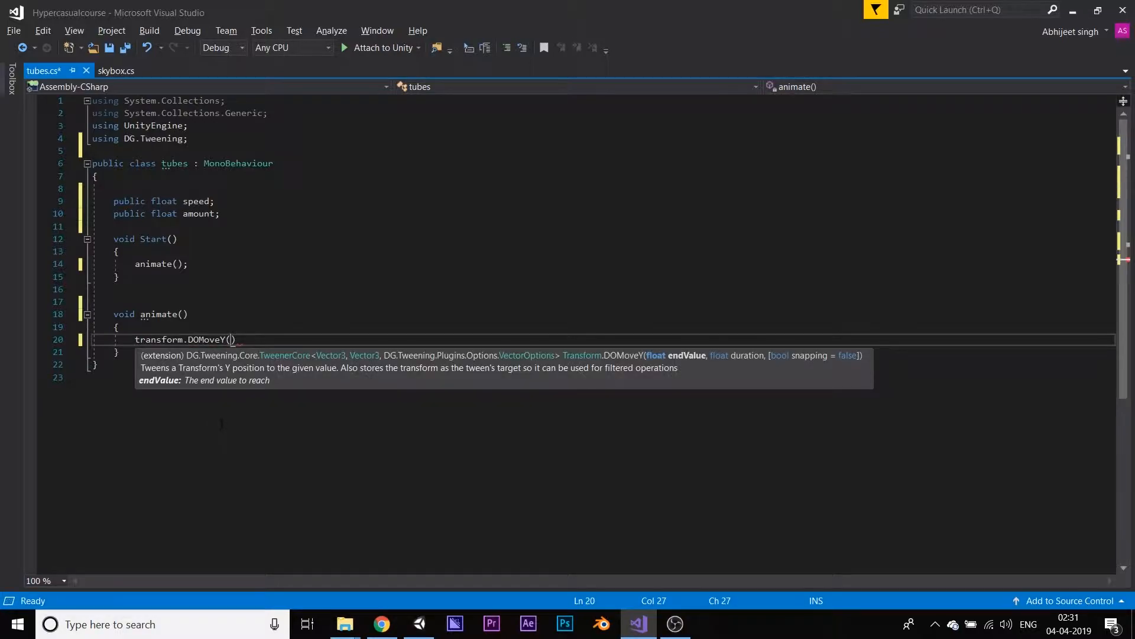
text(transform.position.)
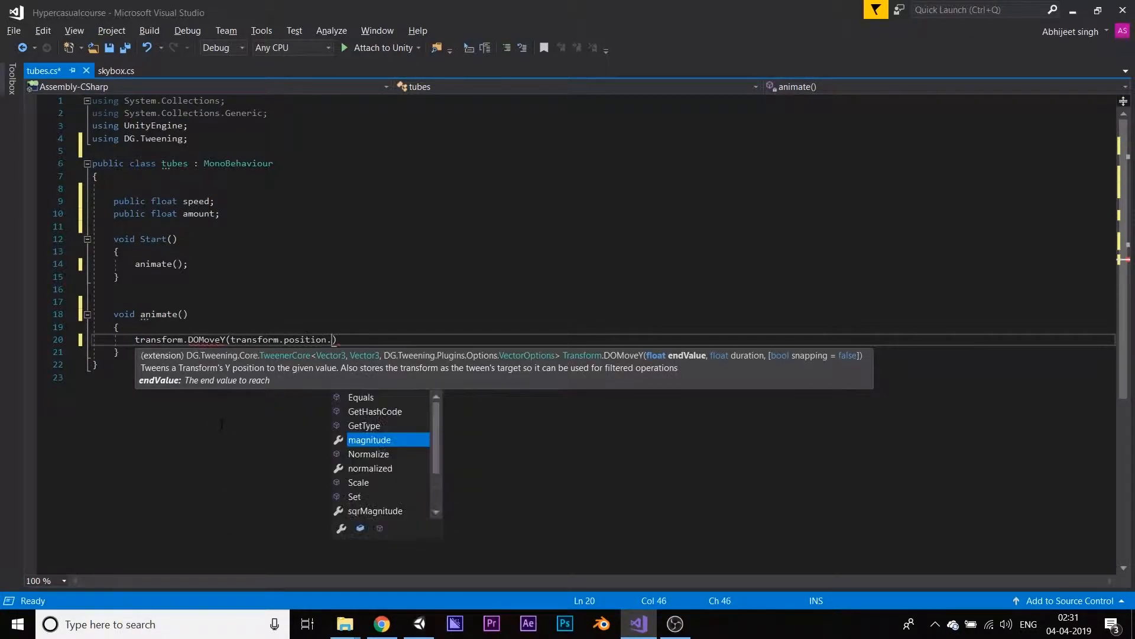
text(y)
text(+amount,spe)
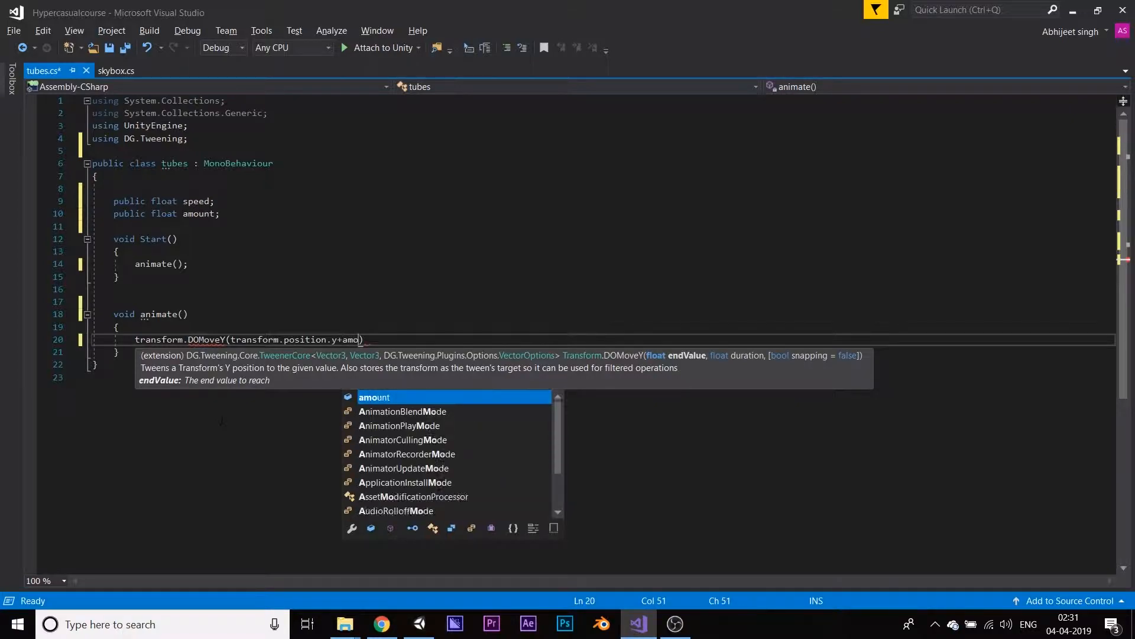
key(Tab)
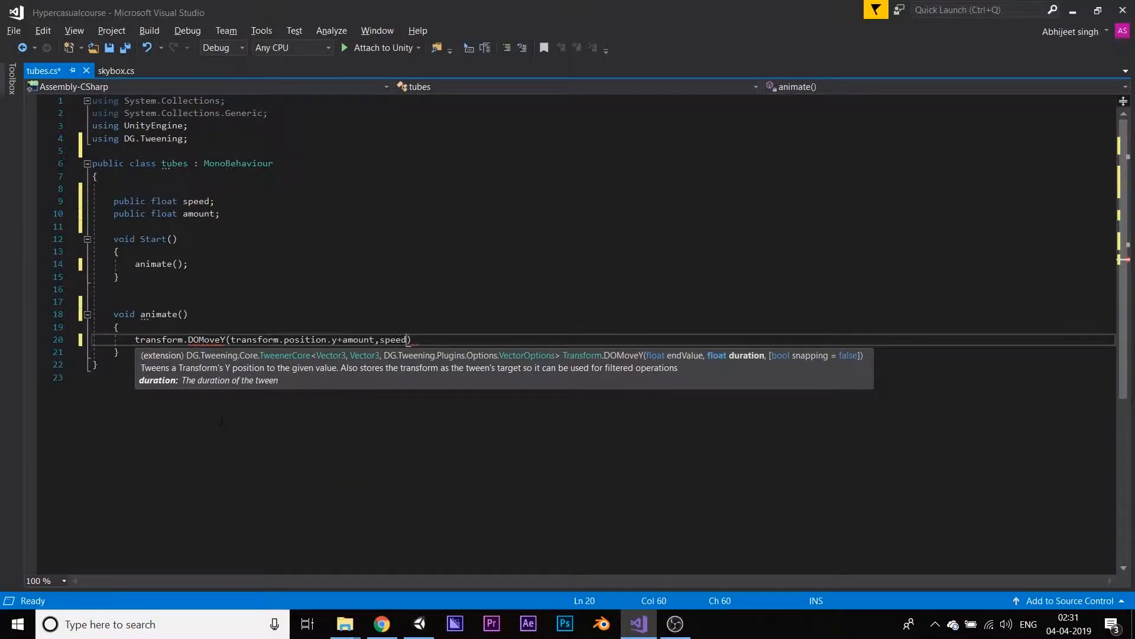
- Chain a SetEase call with the argument Ease.linear onto the DOMoveY call
text().)
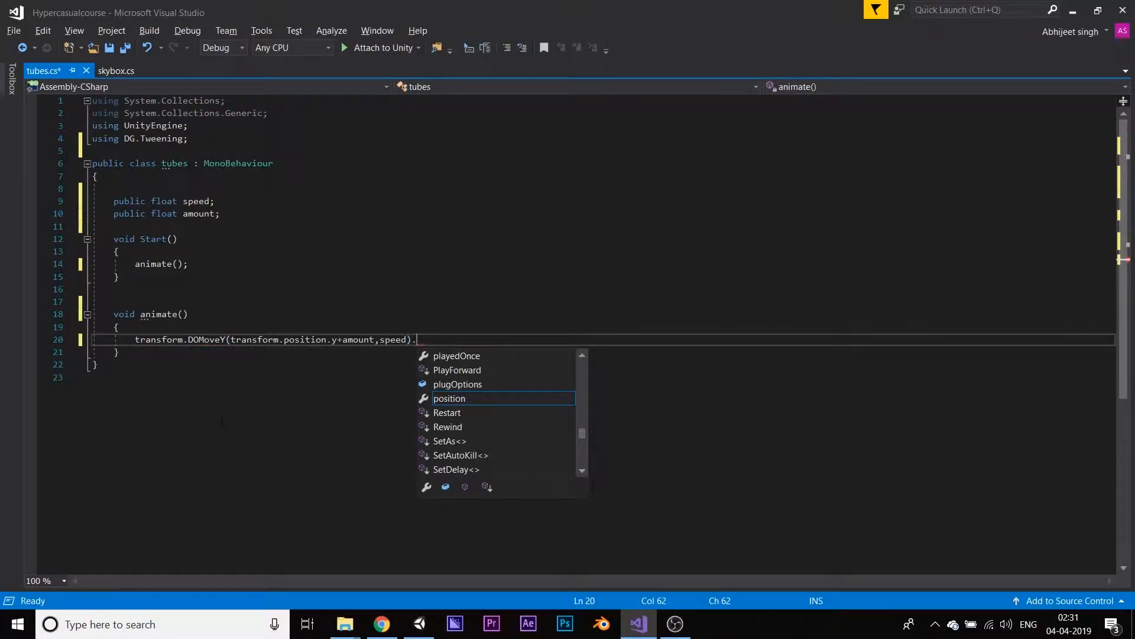
text(SetEase)
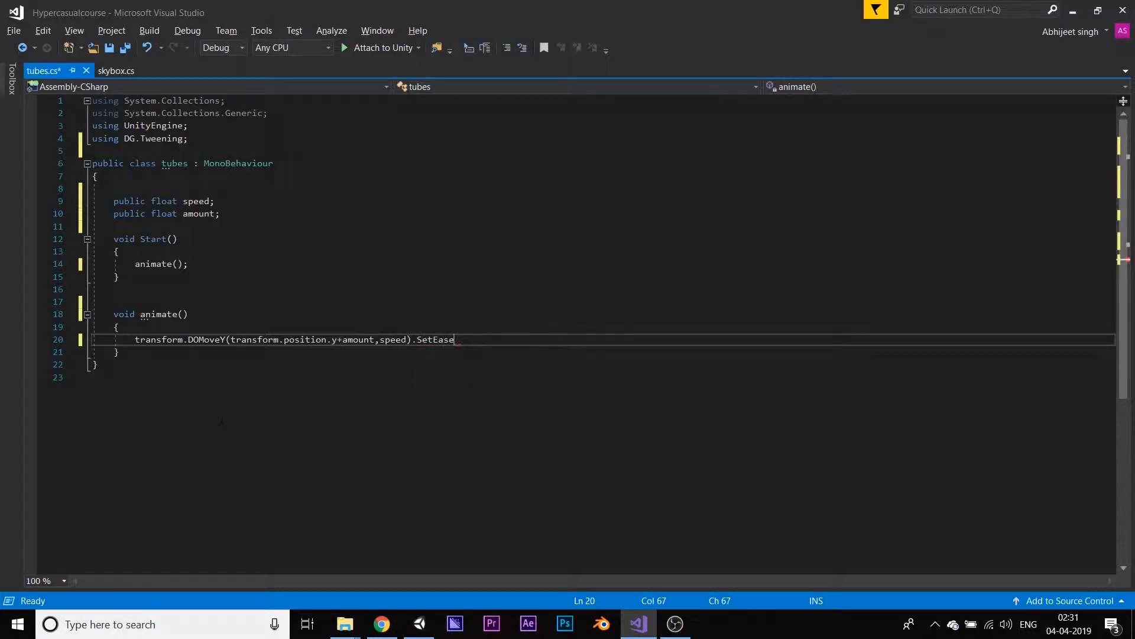
text((Ease.lnear)
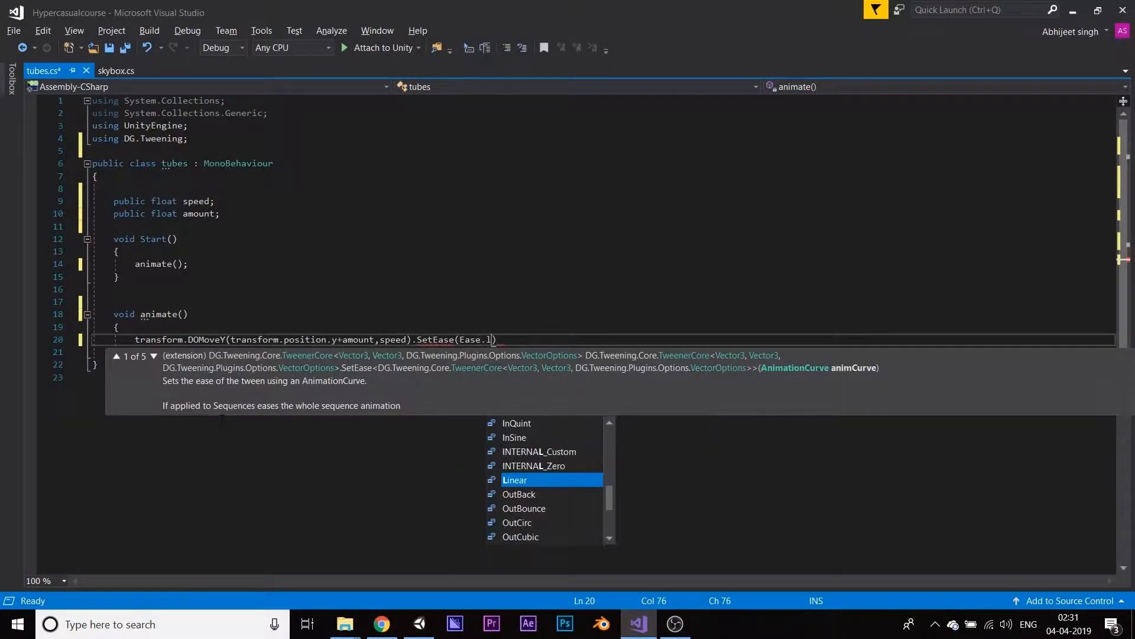
key(BackSpace)
key(BackSpace)
key(BackSpace)
key(BackSpace)
text(inear)
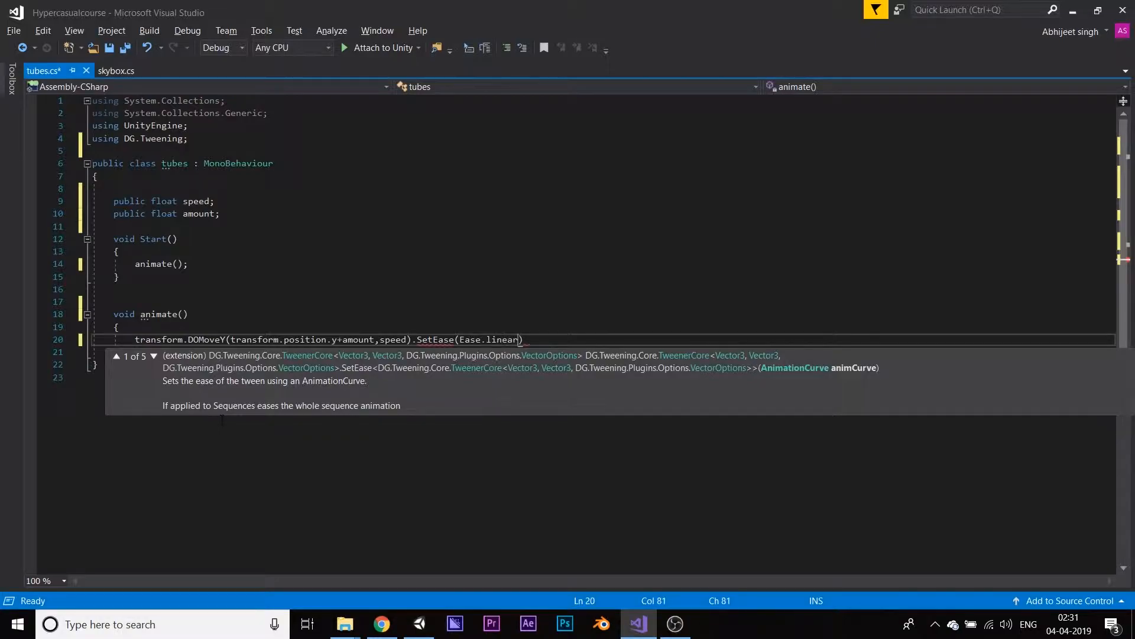
key(Return)
key(ctrl+z)
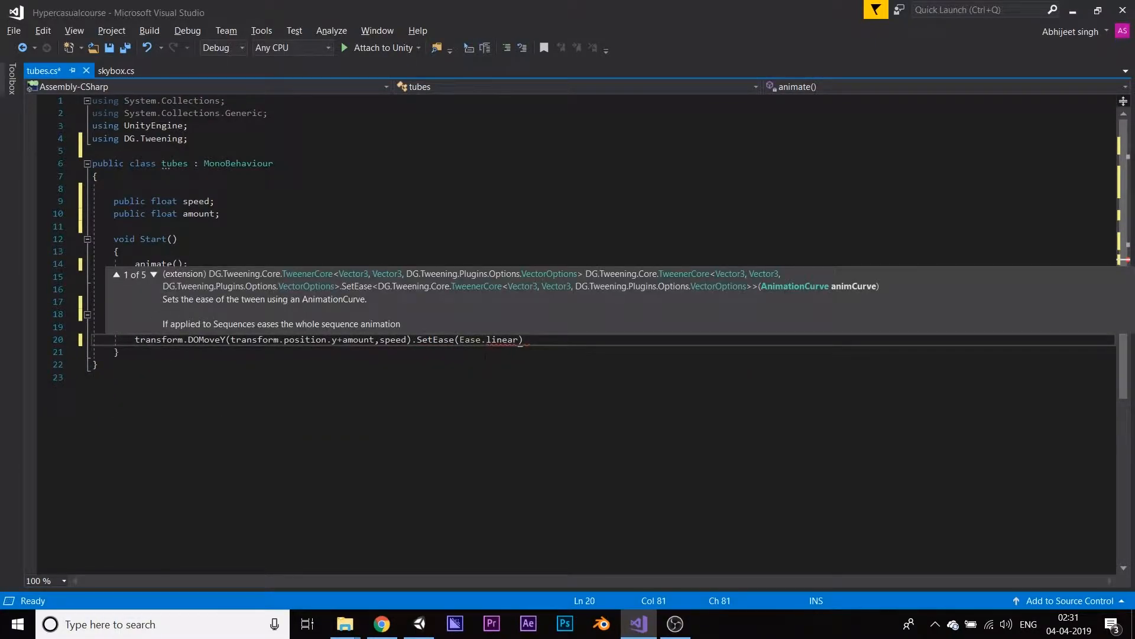
- Correct the SetEase argument to Ease.Linear and begin chaining another setter after it
text(.setlop)
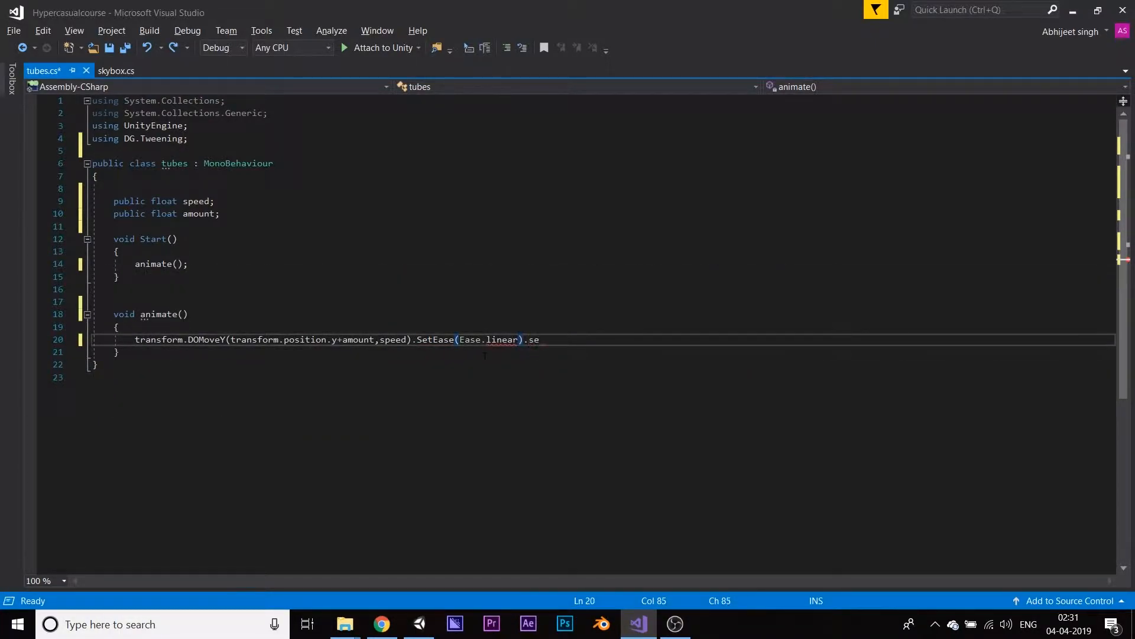
key(BackSpace)
key(BackSpace)
key(BackSpace)
key(BackSpace)
key(BackSpace)
text(et)
key(BackSpace)
key(BackSpace)
key(BackSpace)
key(BackSpace)
key(BackSpace)
key(BackSpace)
key(BackSpace)
key(BackSpace)
key(BackSpace)
text(Linear).setl)
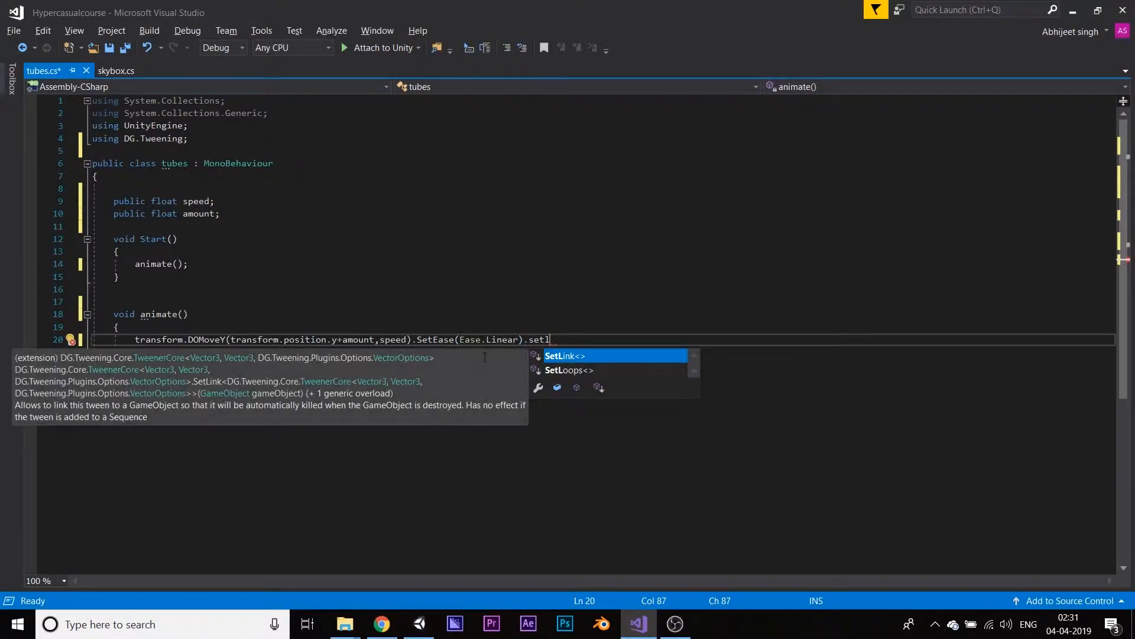
- Complete the DOMoveY statement with SetLoops(-1, LoopType.Yoyo); for endless back-and-forth looping
key(Down)
key(Tab)
text(-)
key(BackSpace)
text((-1.)
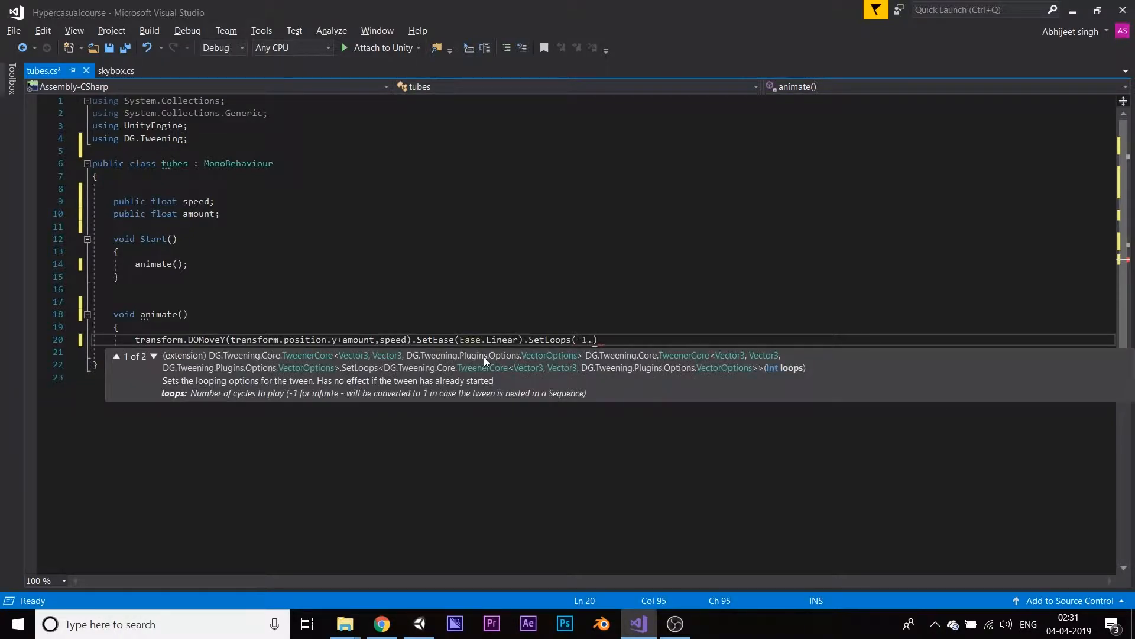
key(BackSpace)
text(,loopty)
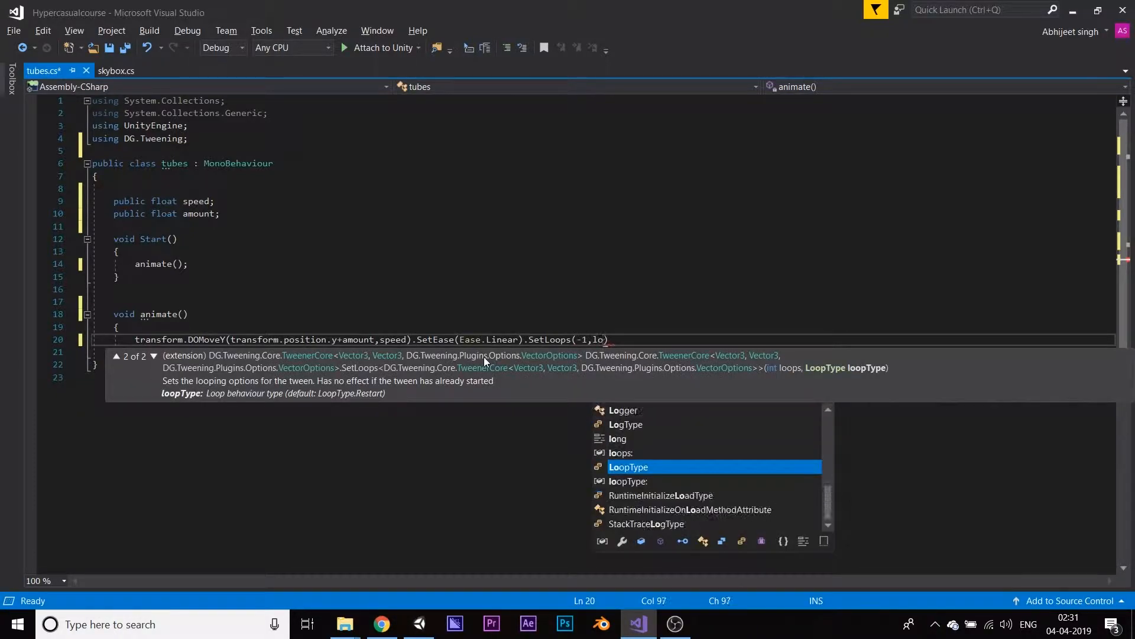
text(.y)
key(Tab)
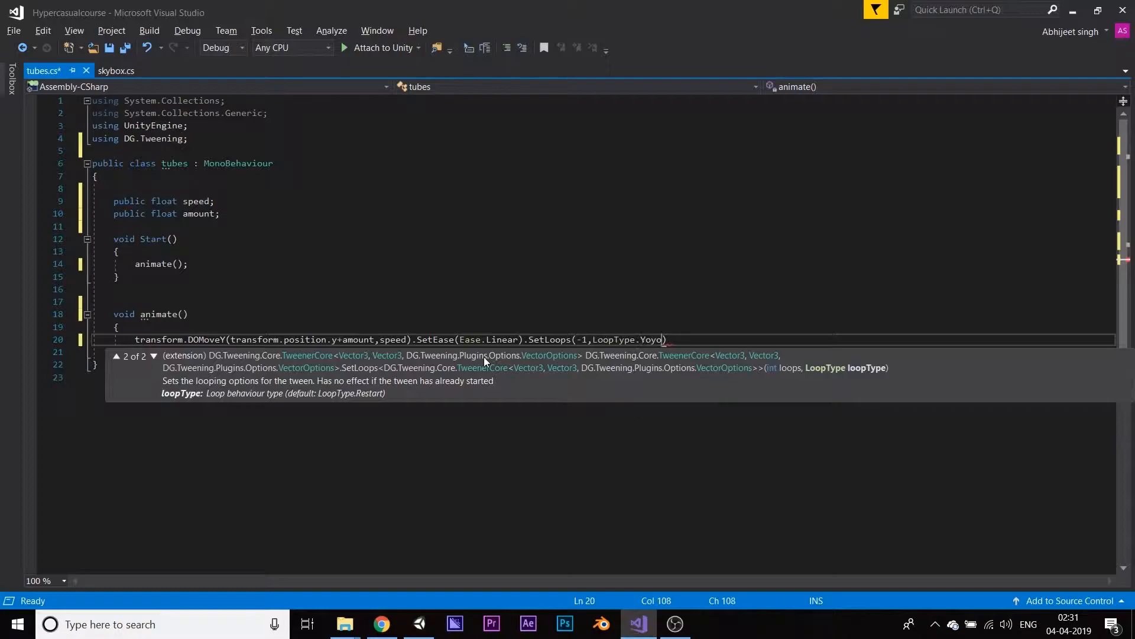
text(;)
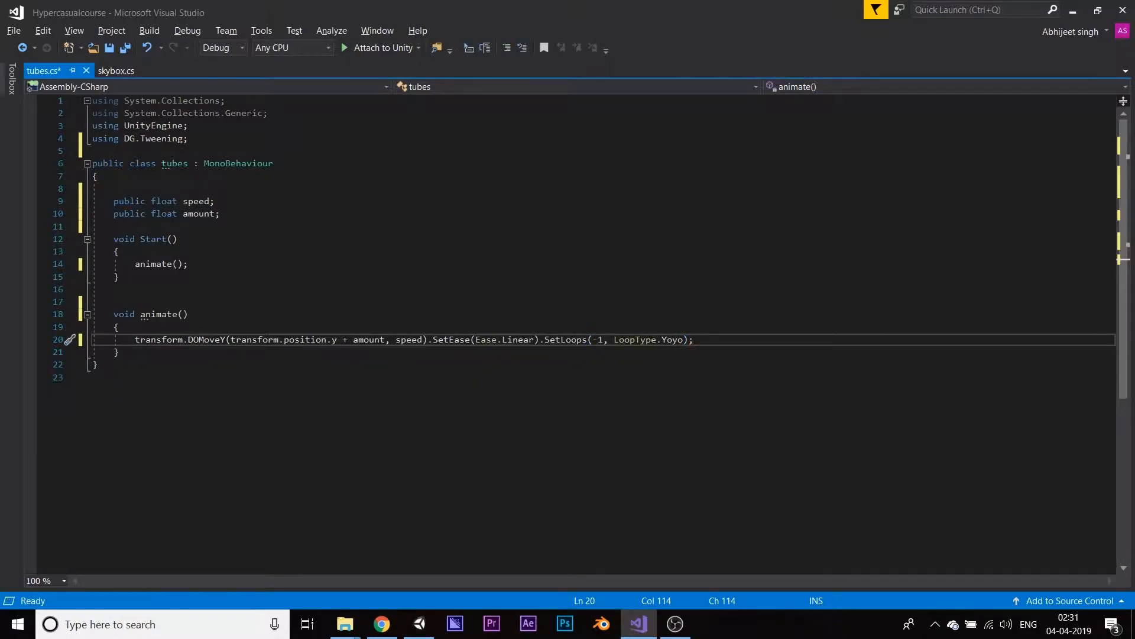
- Review the amount, speed, ease and loop arguments of the DOMoveY statement in the animate method
mouse_move(189, 339)
double_click(195, 339)
double_click(365, 339)
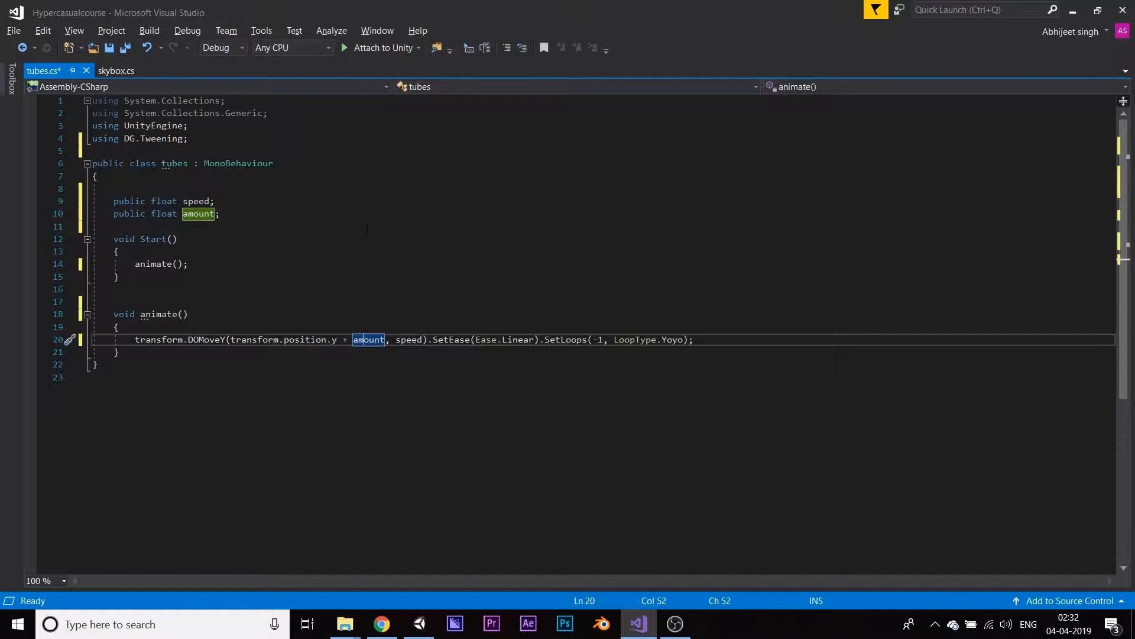
double_click(408, 339)
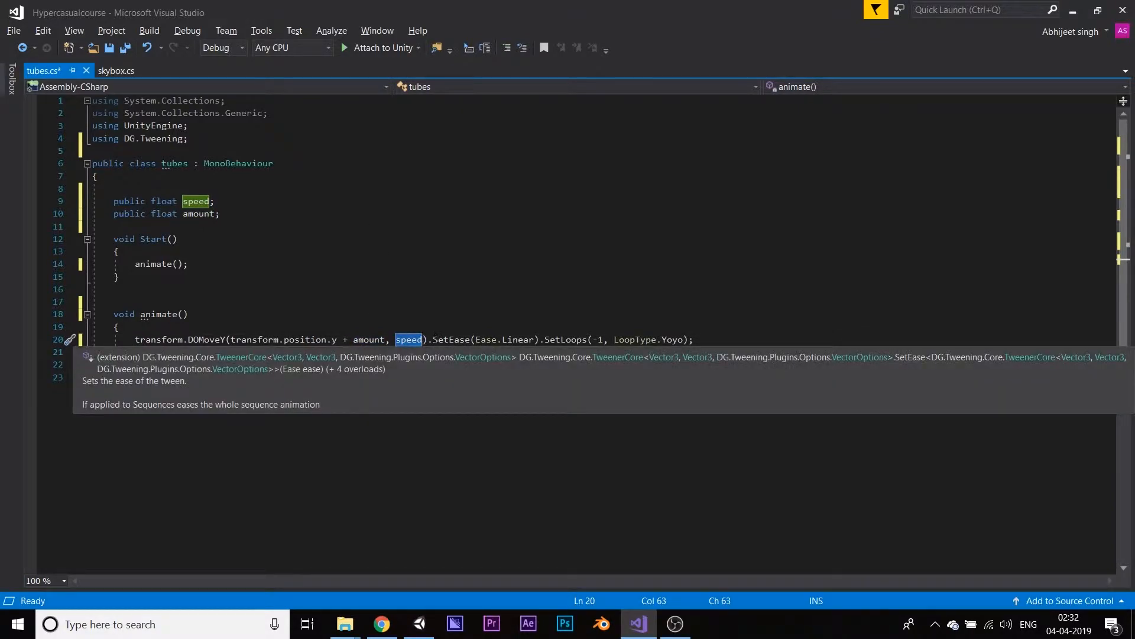
drag(434, 339, 502, 339)
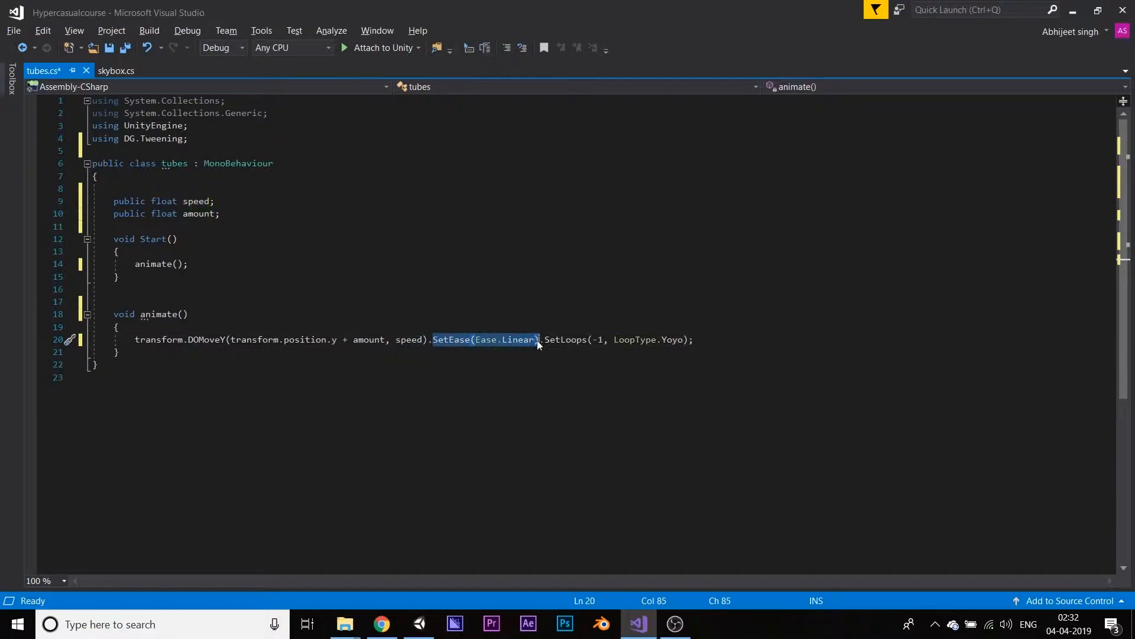
double_click(563, 340)
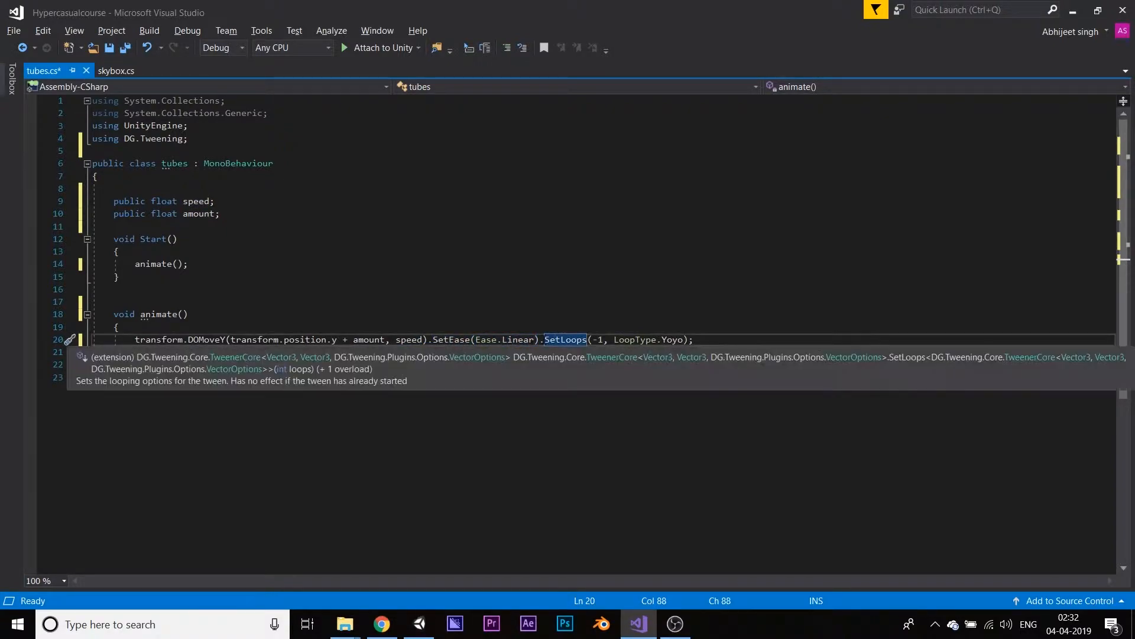
click(623, 339)
double_click(673, 340)
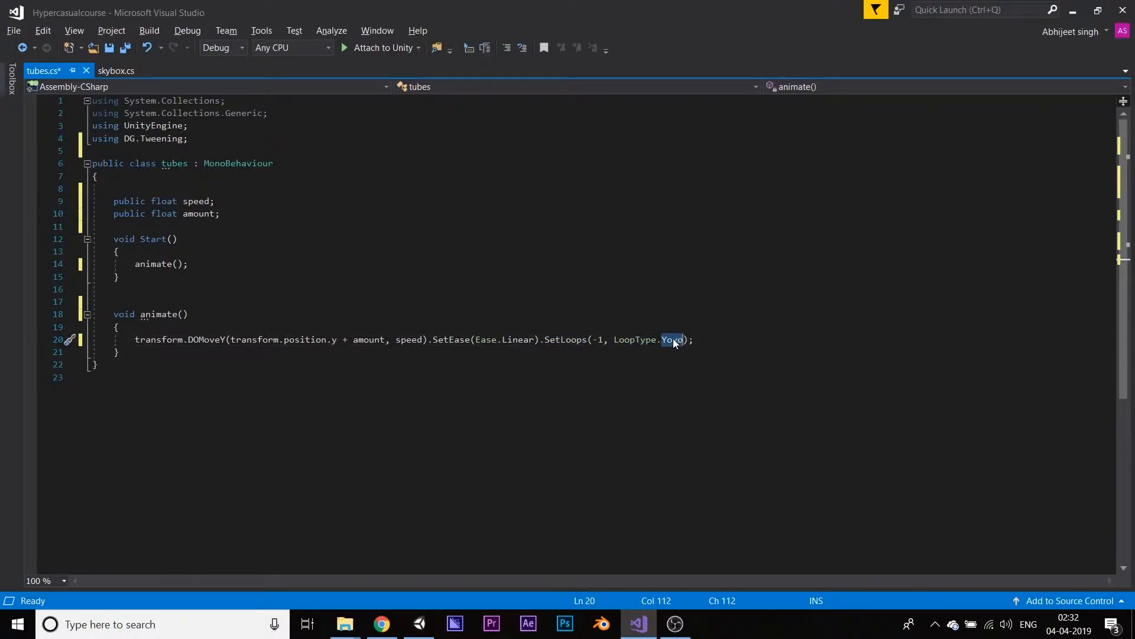
click(703, 342)
mouse_move(552, 337)
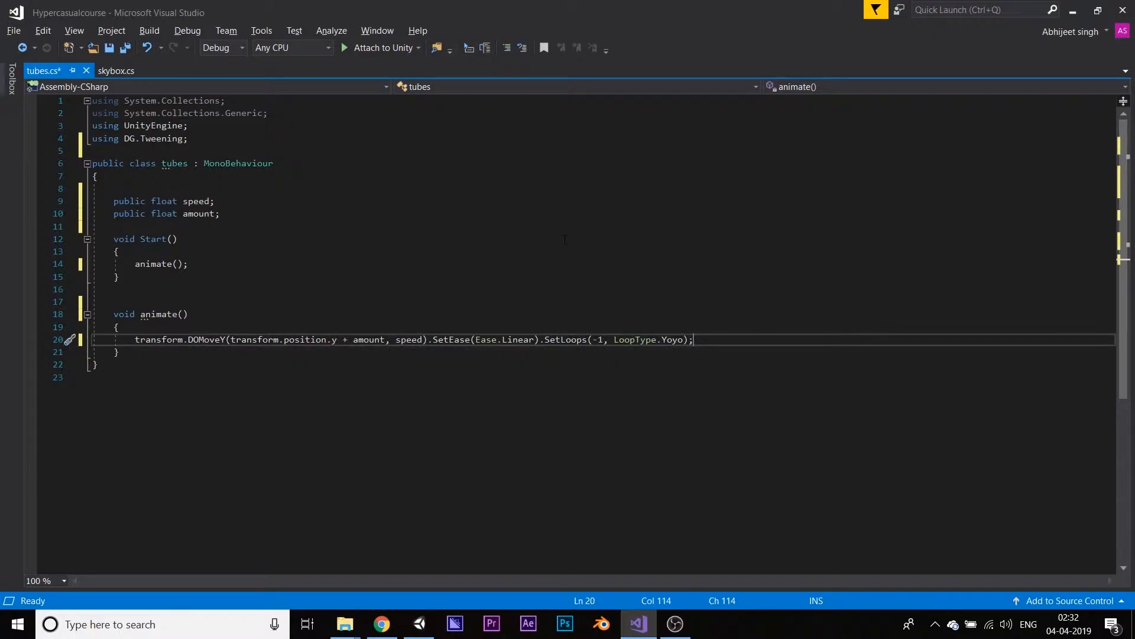
- Save the tubes script and switch to the Unity editor
click(538, 301)
key(ctrl+s)
key(alt+Tab)
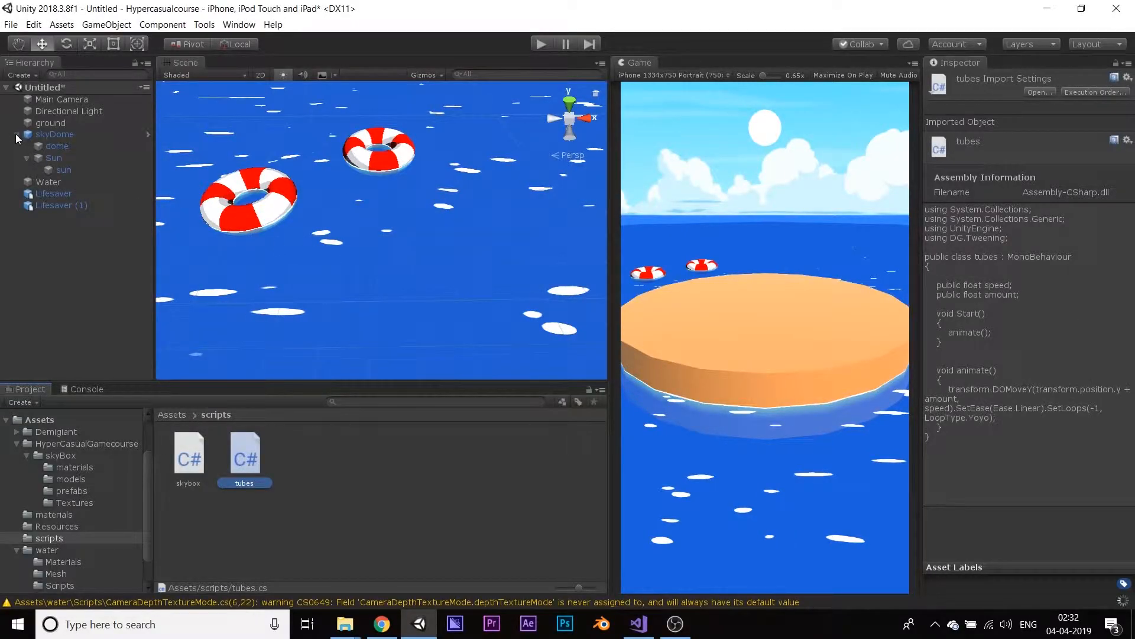
- Attach the tubes script to both lifesavers and set its Speed to 0.75 and Amount to 0.1
click(54, 193)
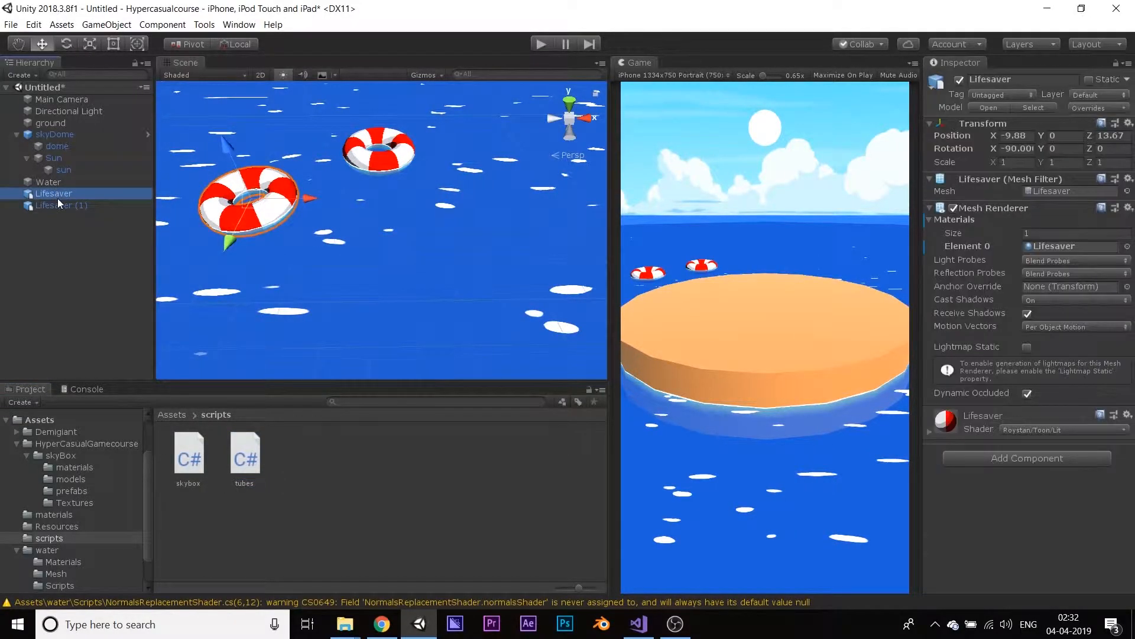
ctrl+click(60, 205)
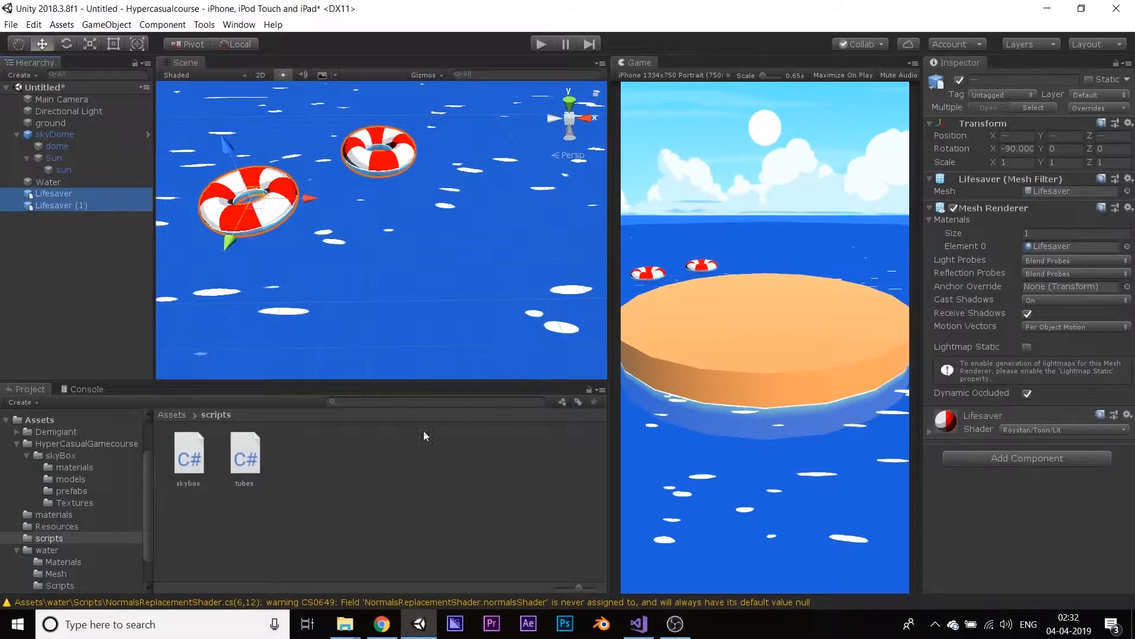
drag(247, 461, 1026, 502)
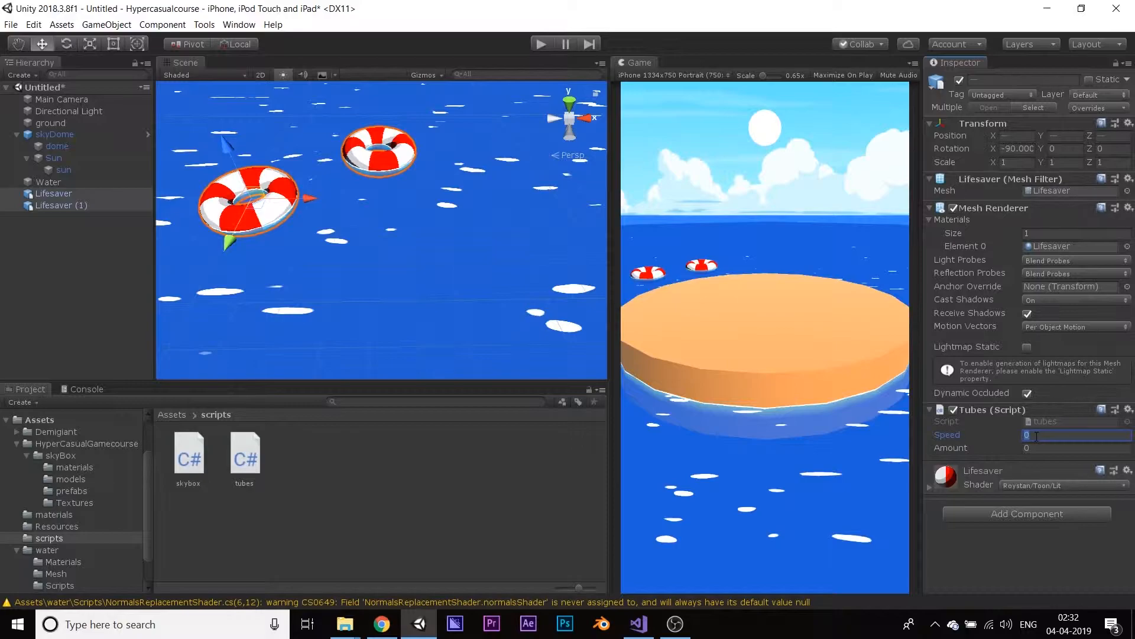
text(.75)
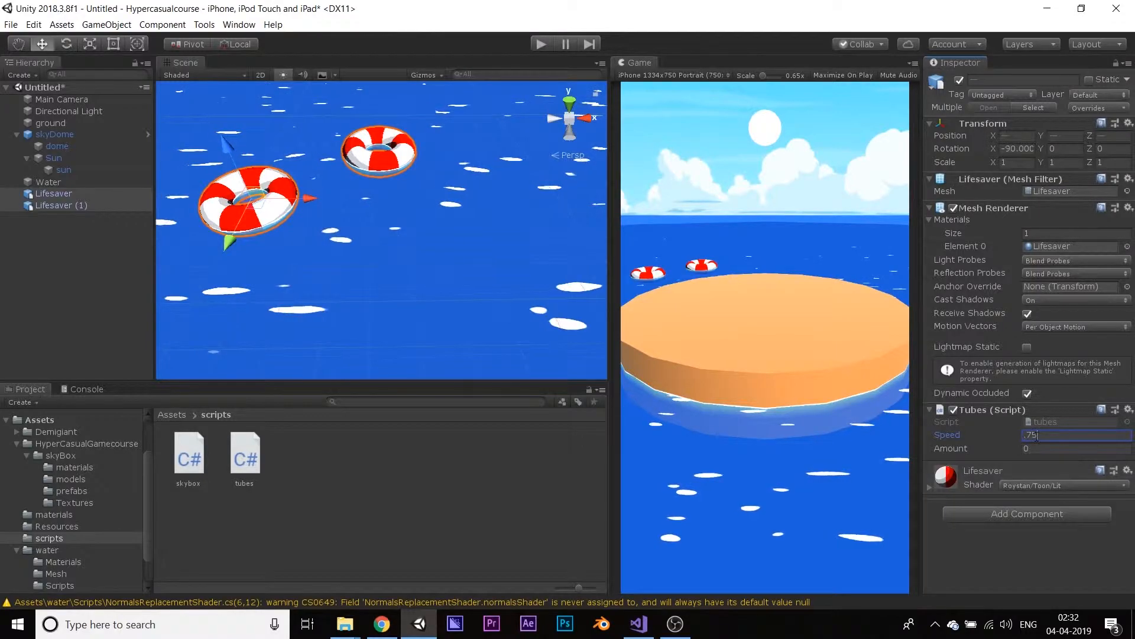
text(.1)
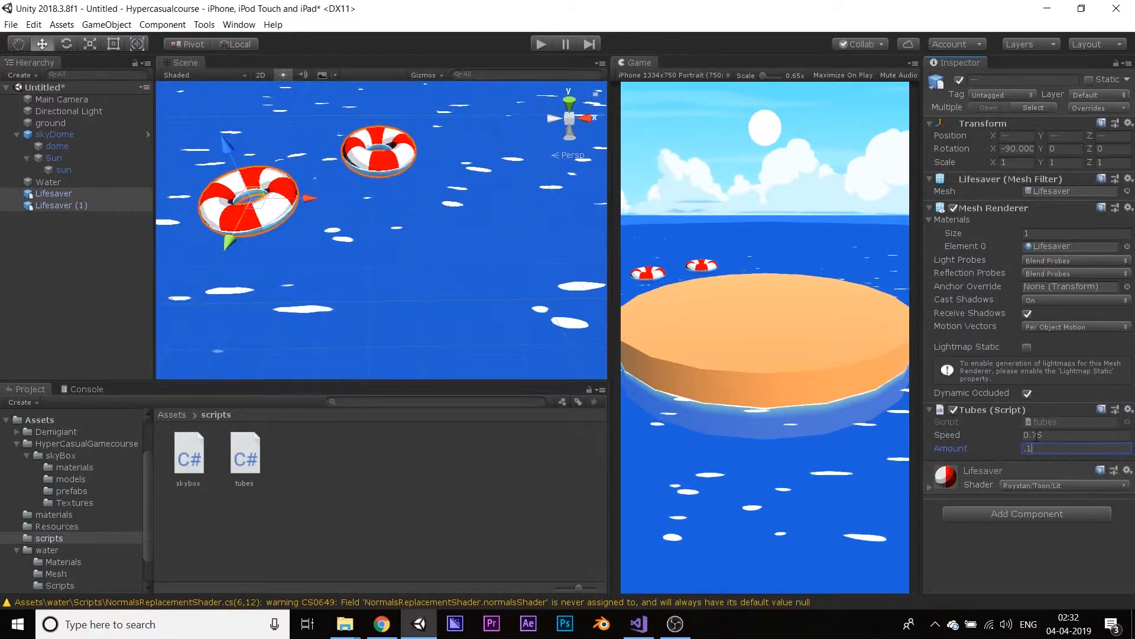
- Run the scene in play mode and inspect the motion of the two lifesavers on the water
click(543, 44)
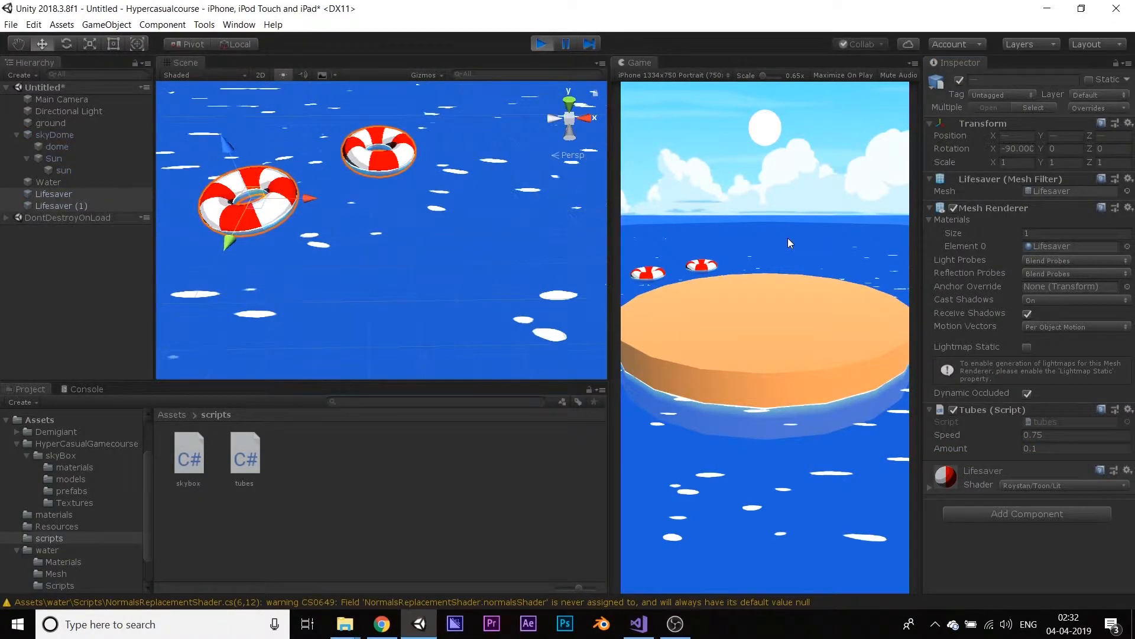
key(w)
right_drag(508, 169, 474, 151)
key(s)
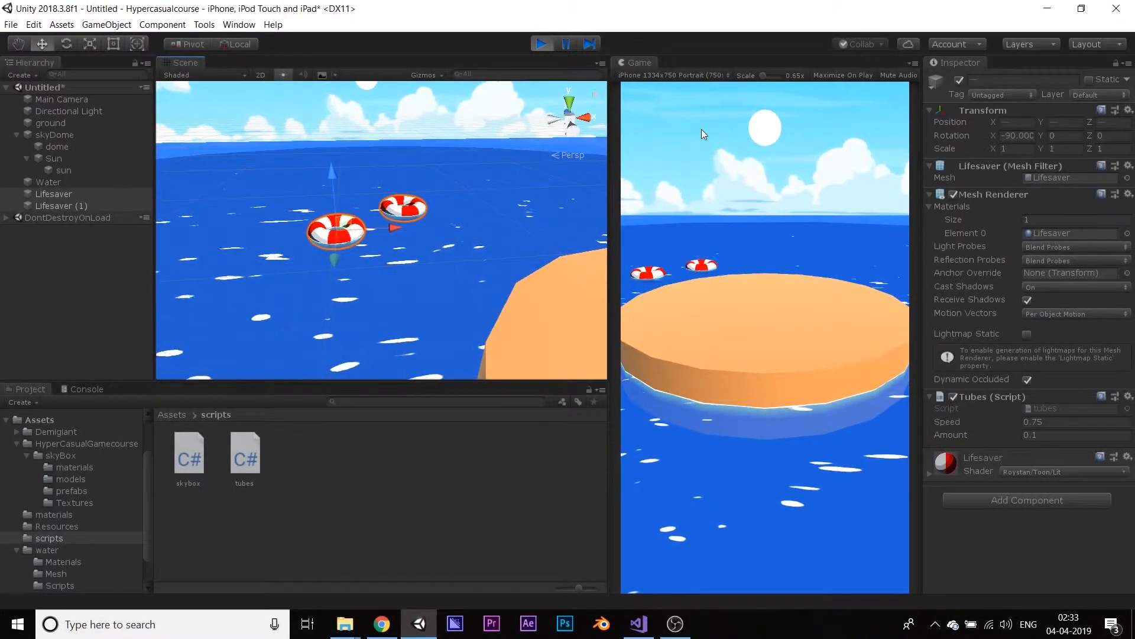